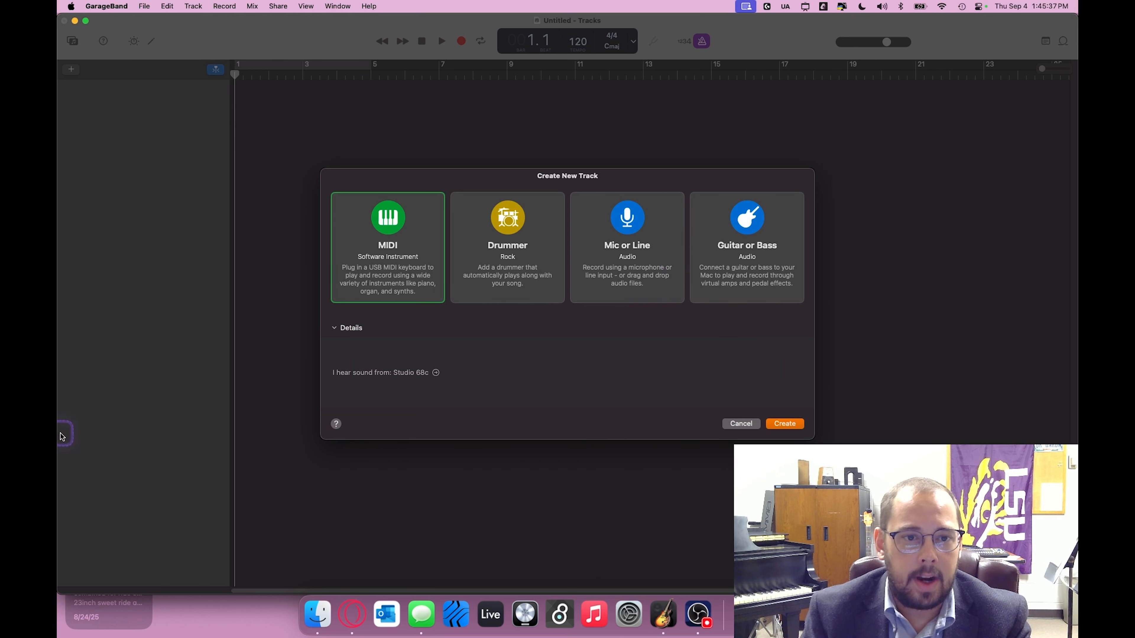
Step: Create a MIDI software instrument track as the project's first track
left_click(410, 264)
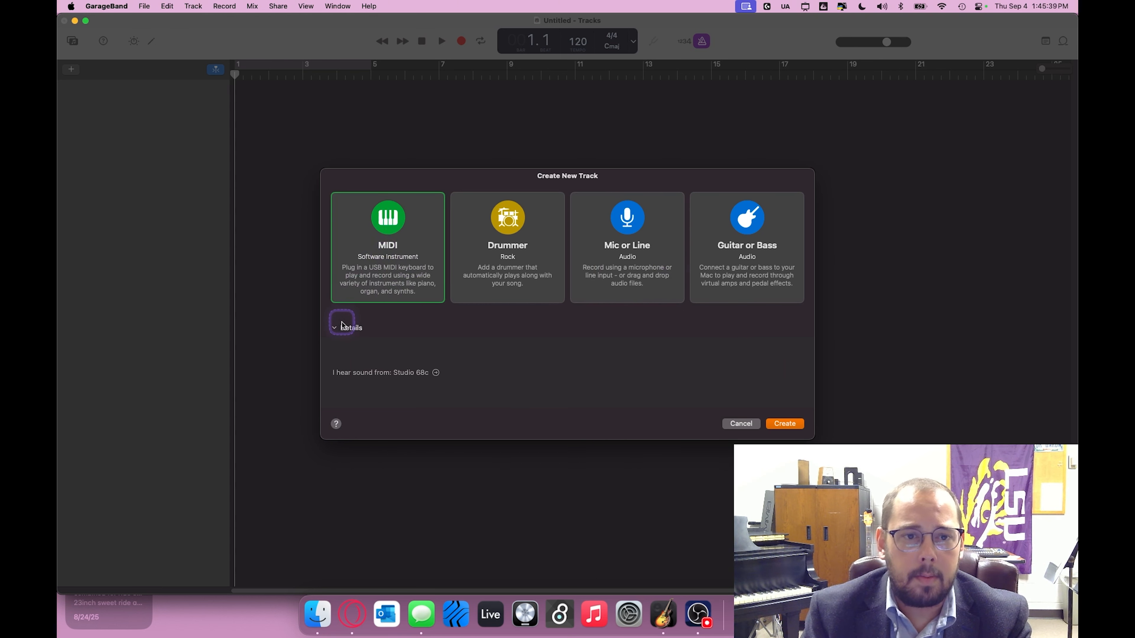
left_click(336, 328)
left_click(334, 362)
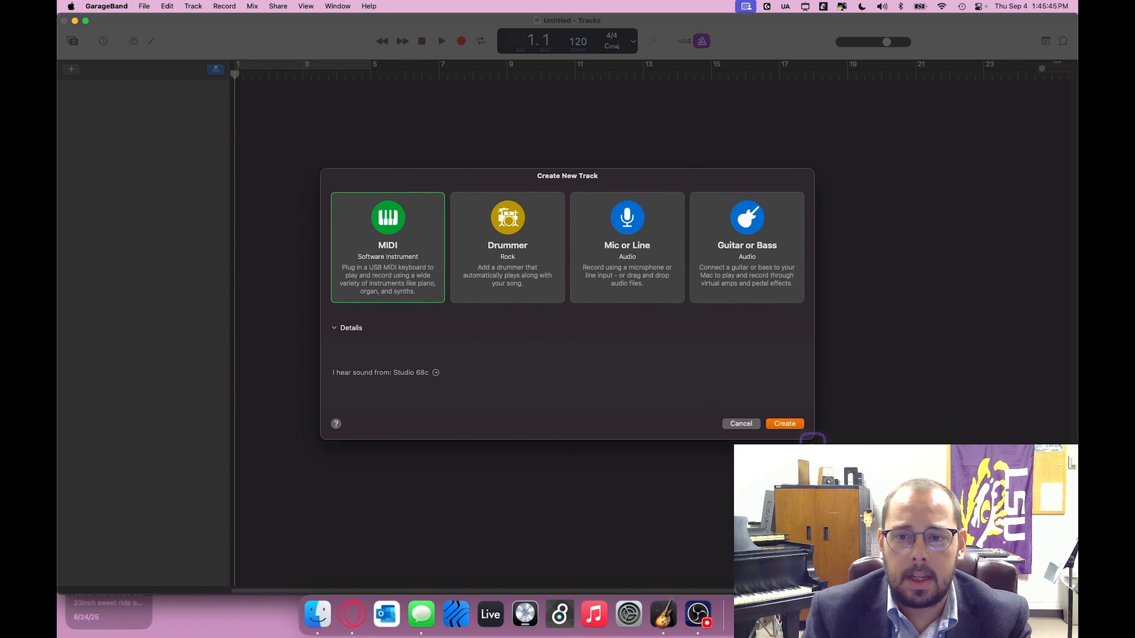
left_click(785, 425)
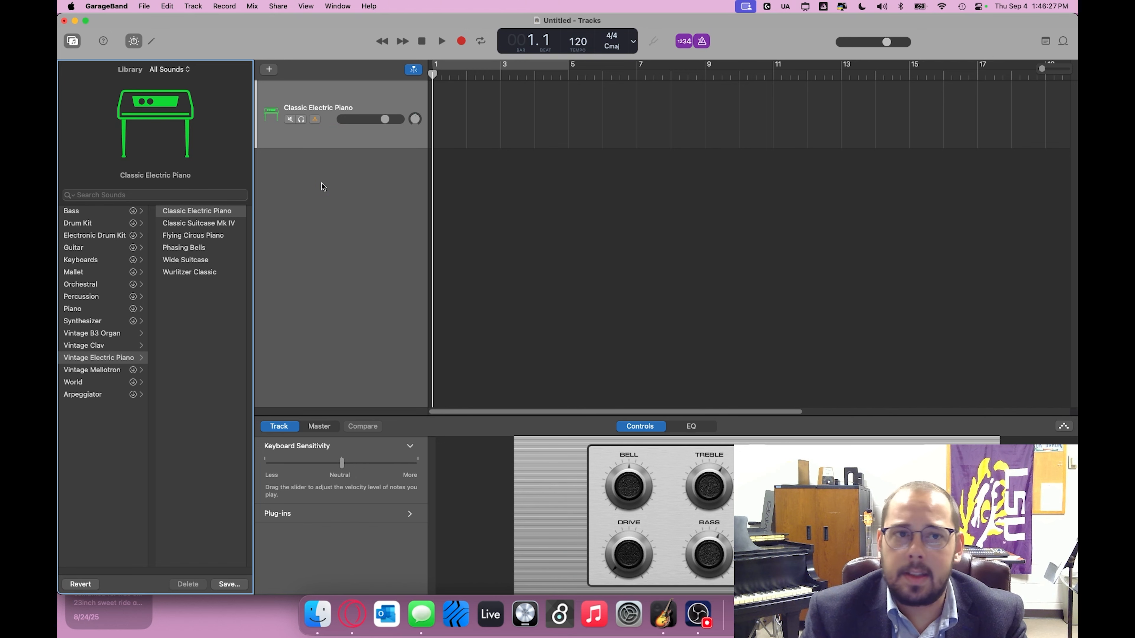
Step: Add two more MIDI software instrument tracks below the first one
left_click(285, 188)
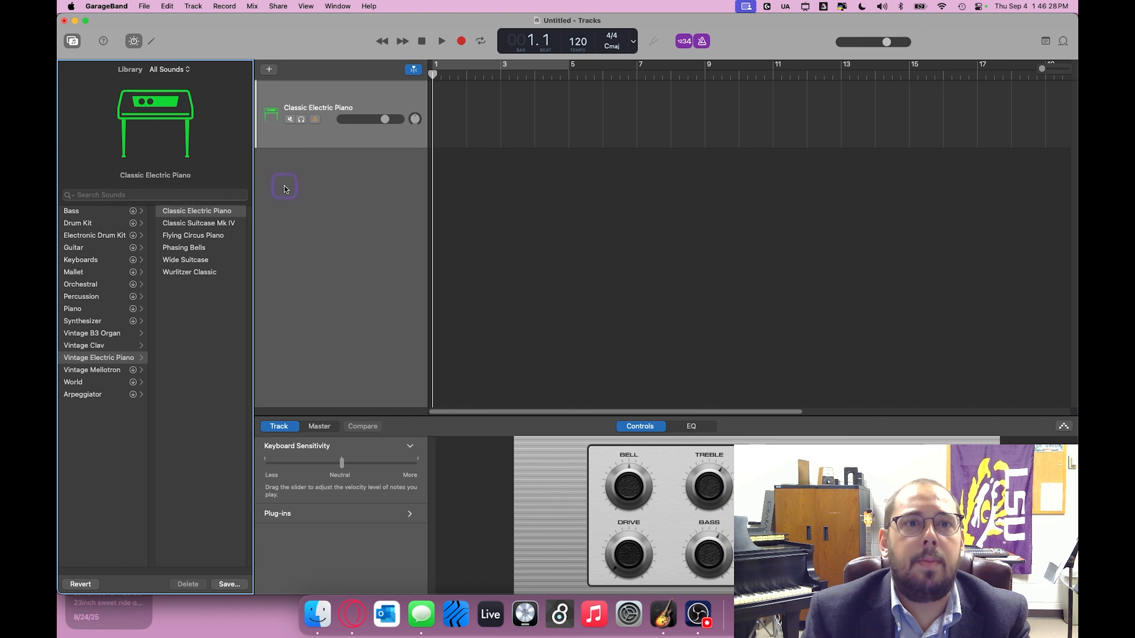
left_click(269, 70)
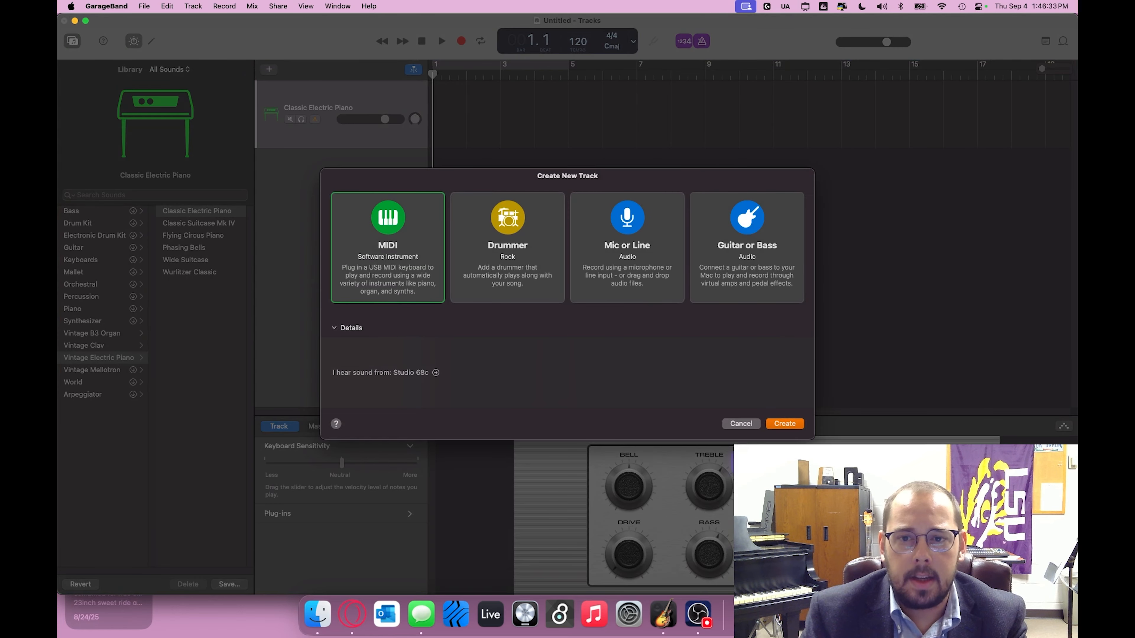
left_click(769, 423)
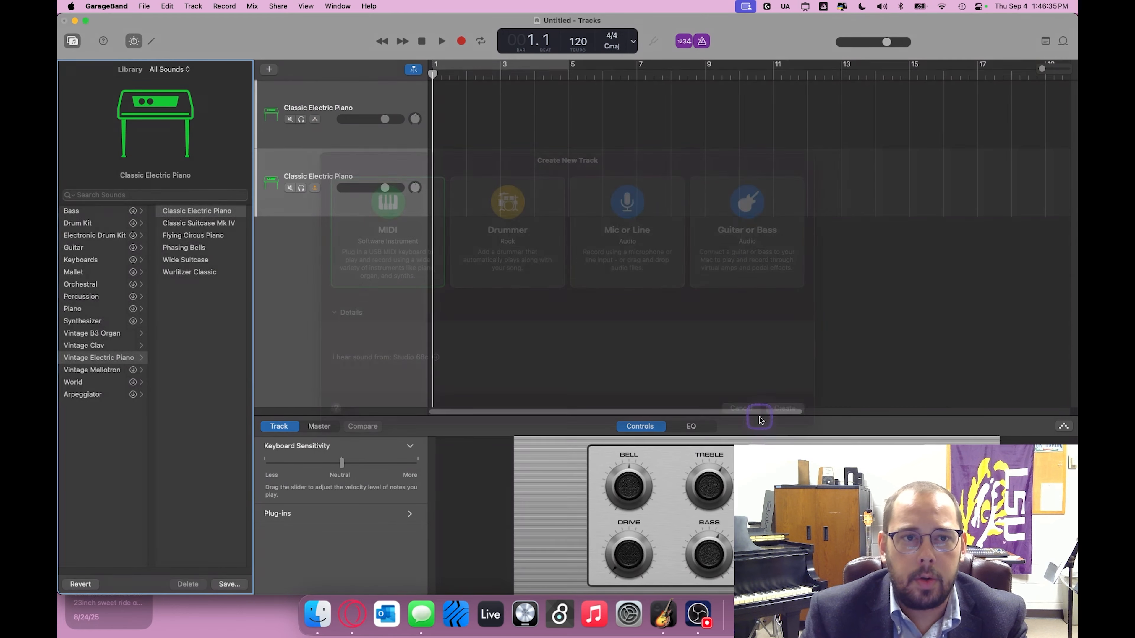
left_click(269, 69)
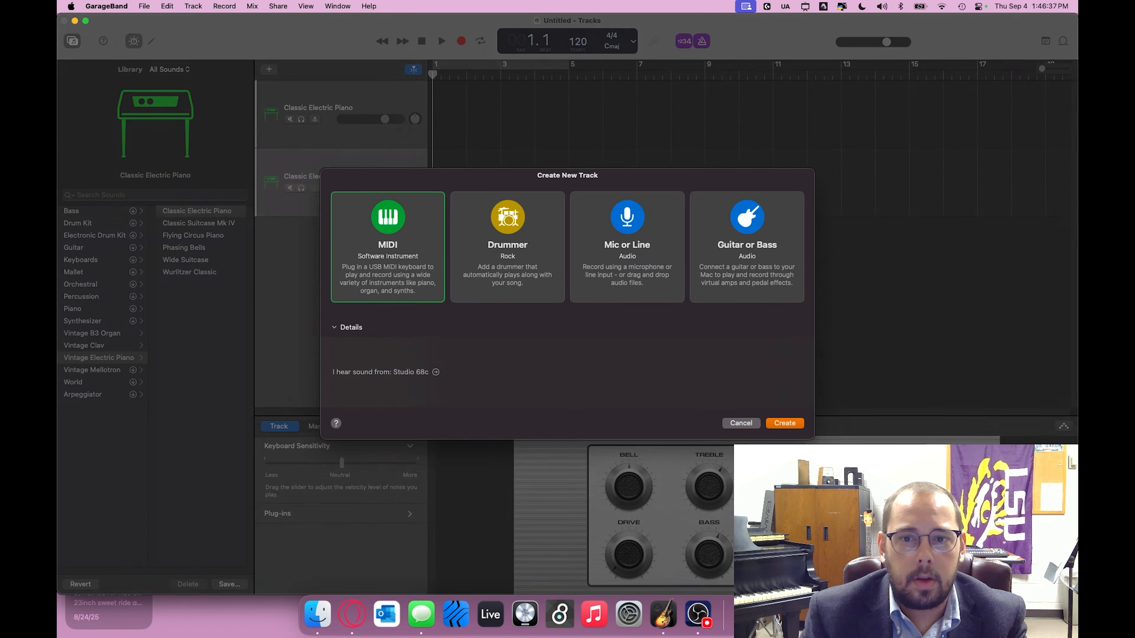
left_click(787, 423)
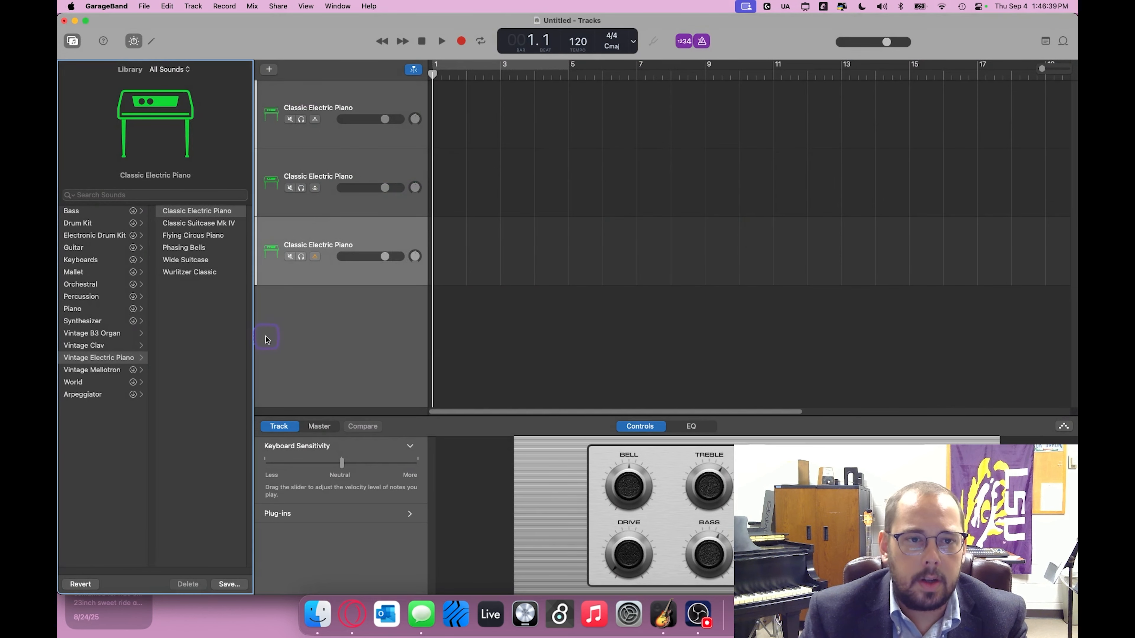
Step: Add three further software instrument tracks to bring the project to six tracks
right_click(265, 336)
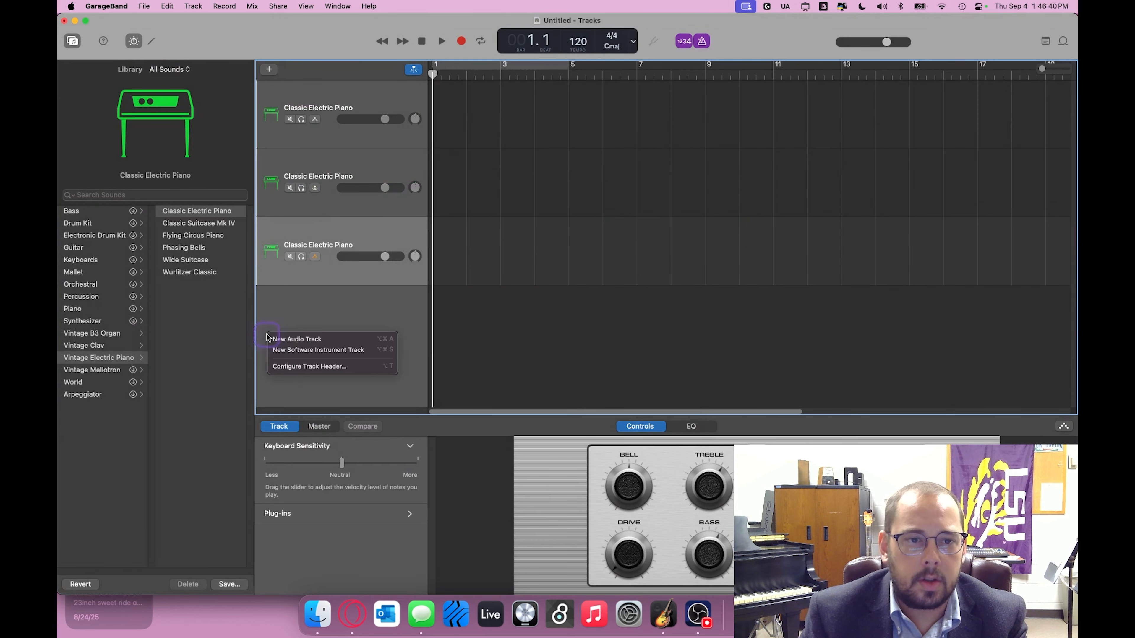
left_click(328, 352)
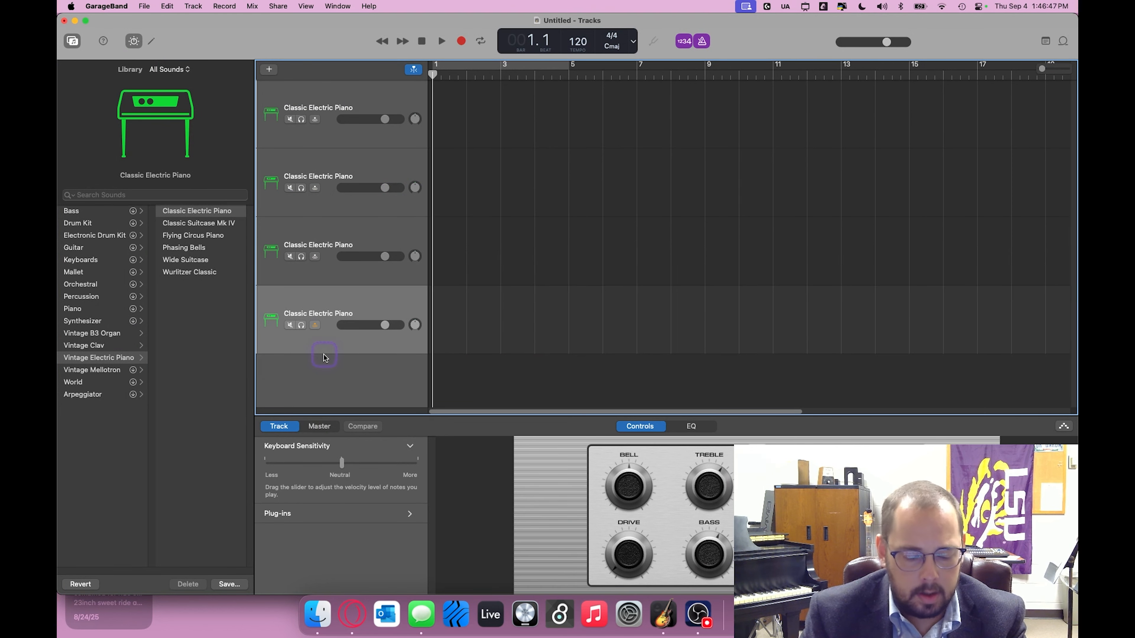
double_click(320, 362)
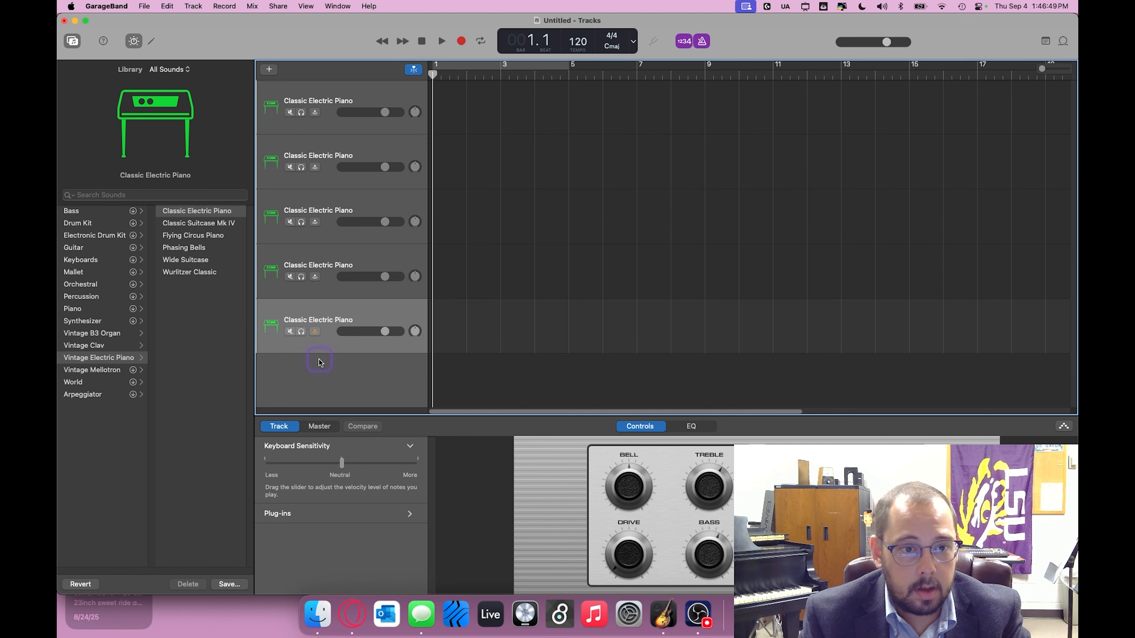
key("alt+super+s")
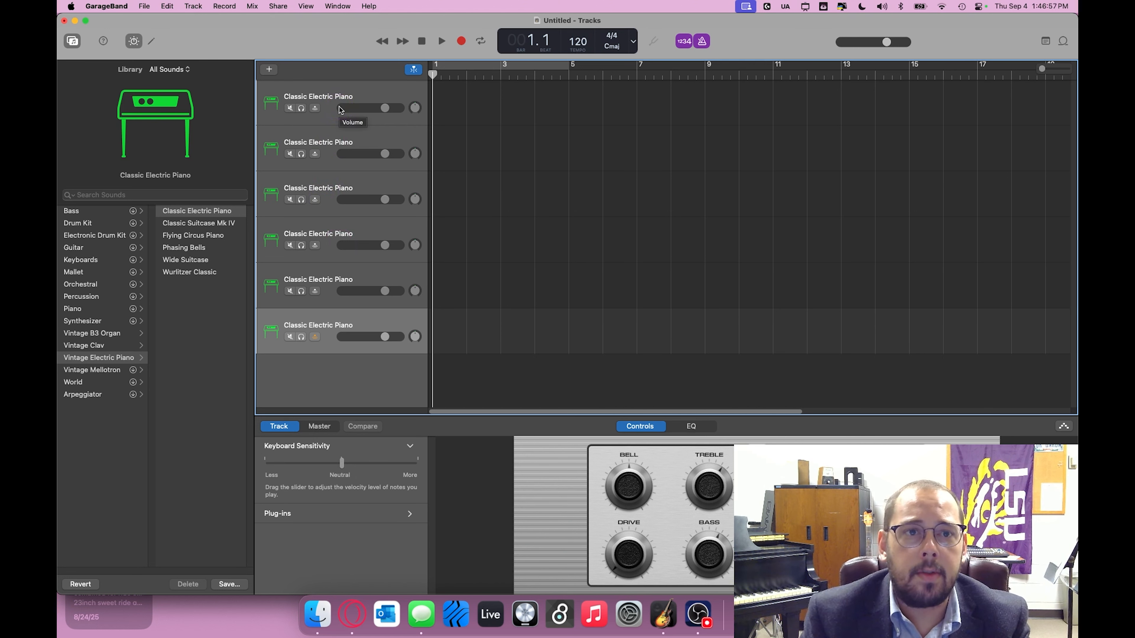
Step: Create a MIDI region at bar 1 on the first track and copy it onto the five tracks below
right_click(437, 106)
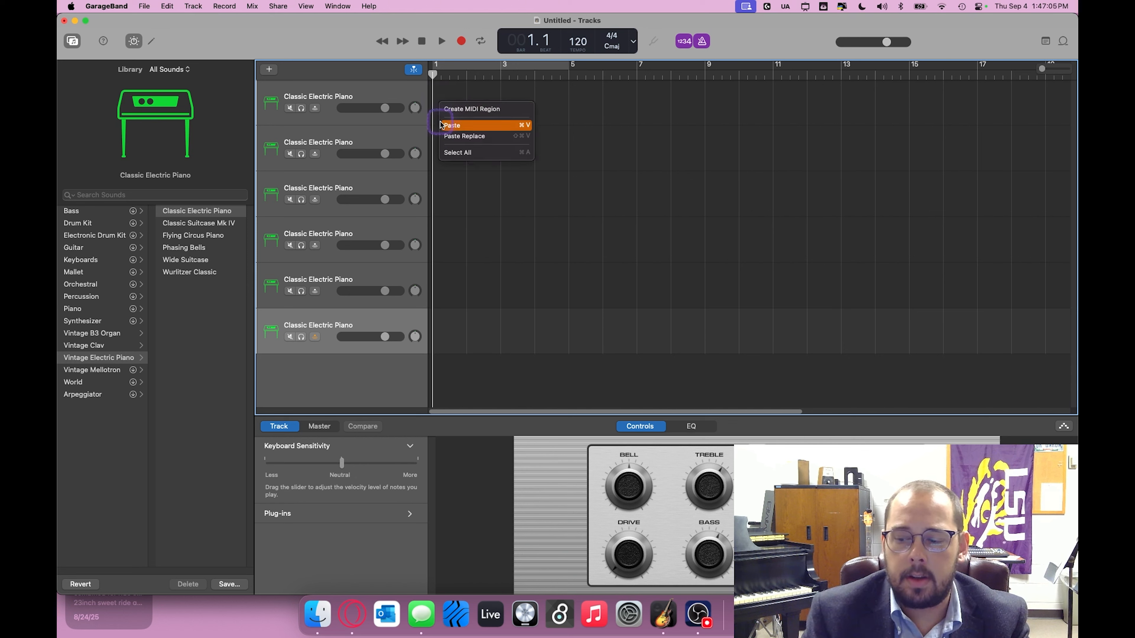
left_click(453, 109)
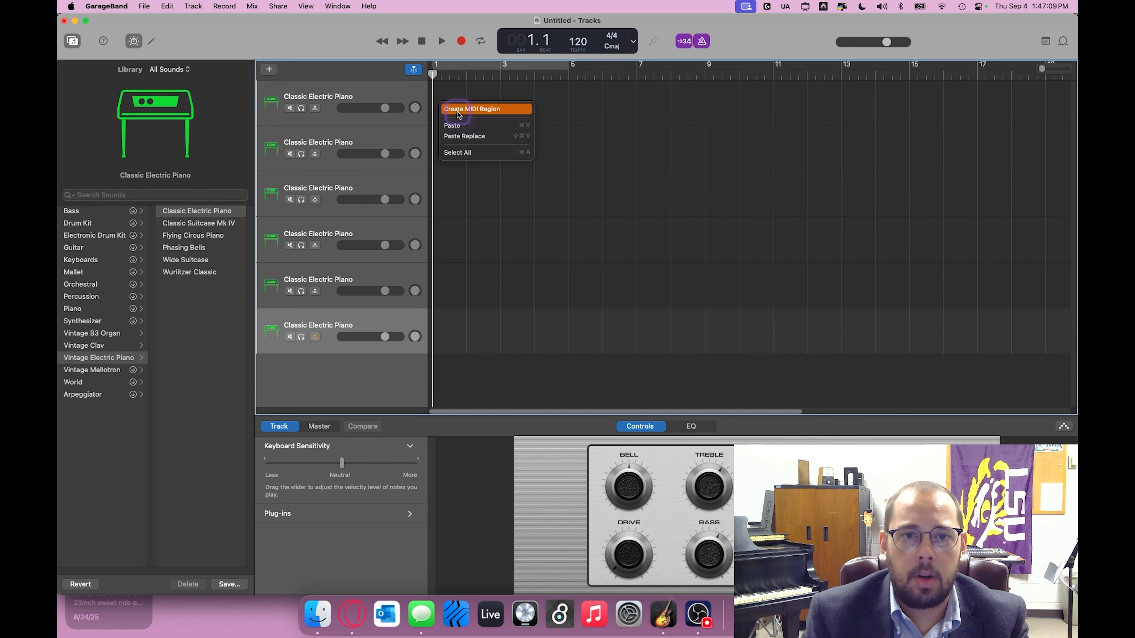
left_click(456, 111)
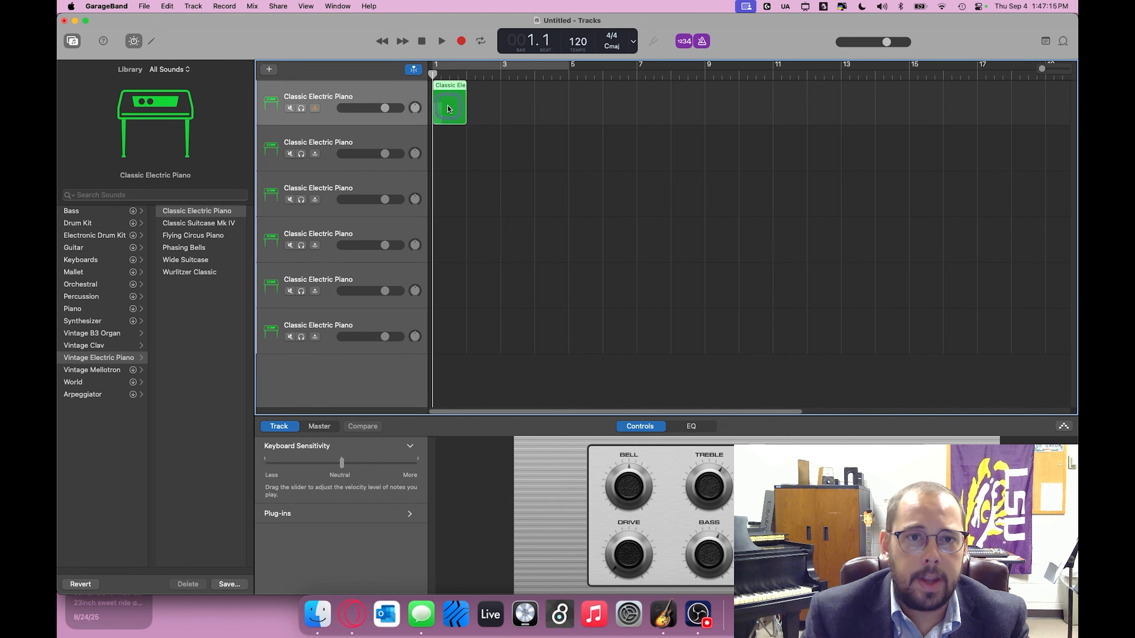
left_click_drag(447, 108, 443, 332)
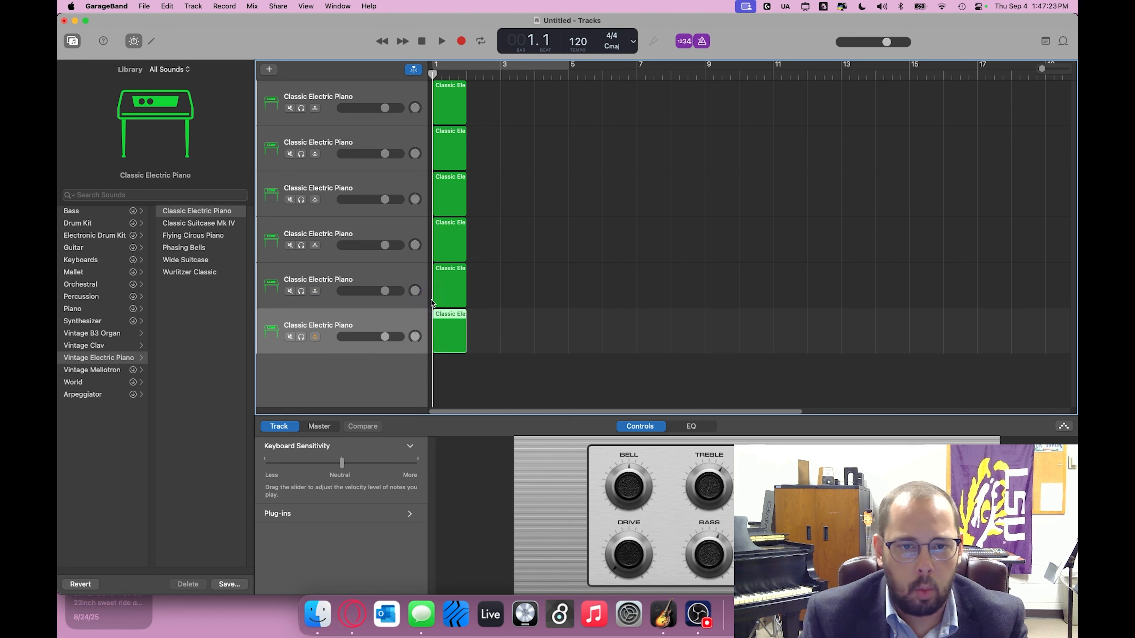
left_click(477, 268)
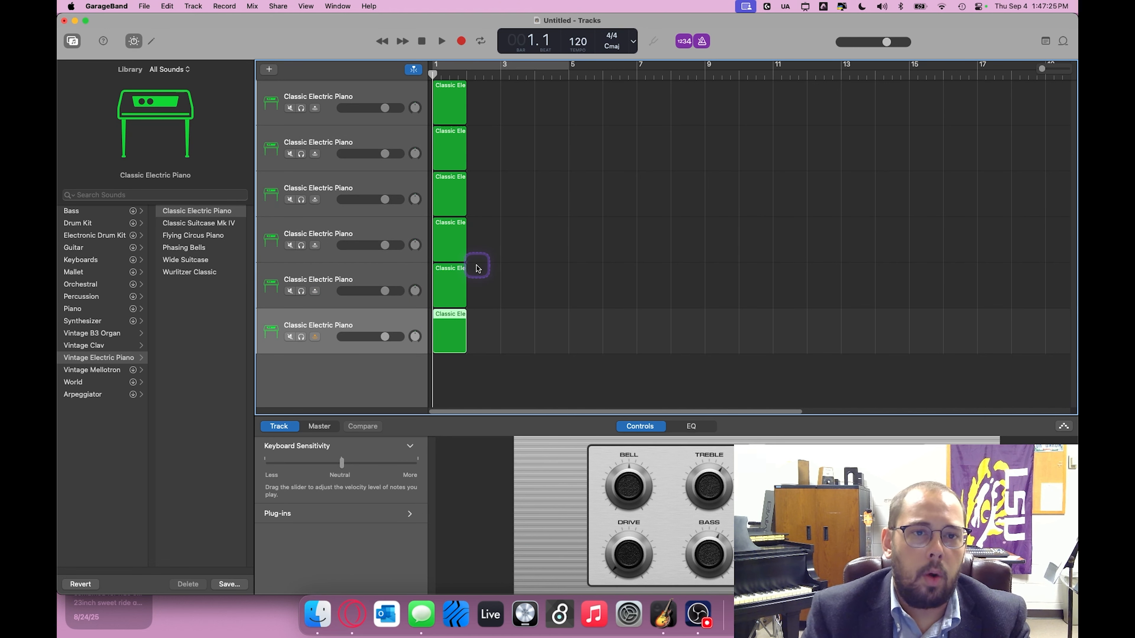
Step: Open the first track's region in the Piano Roll and lengthen the region to four bars
left_click(389, 95)
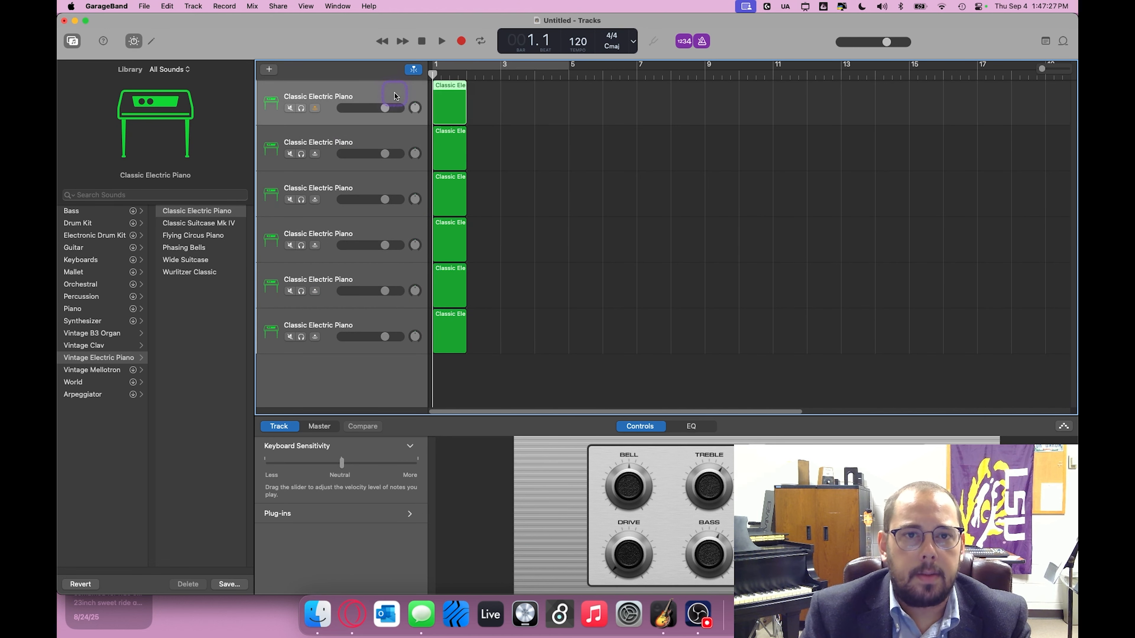
double_click(446, 87)
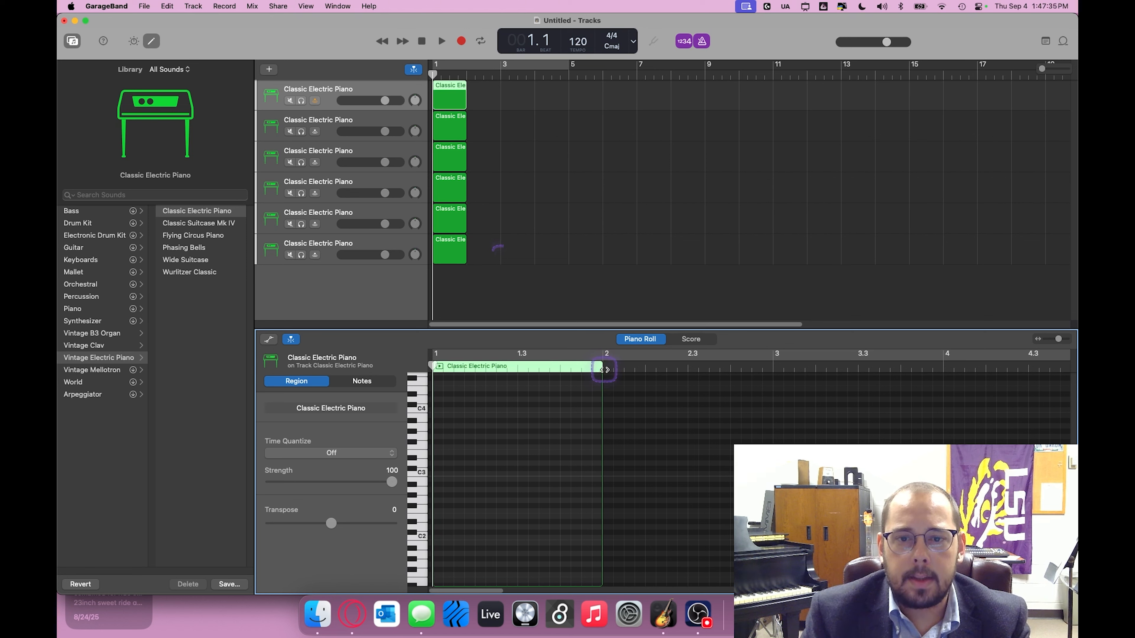
left_click_drag(604, 370, 698, 370)
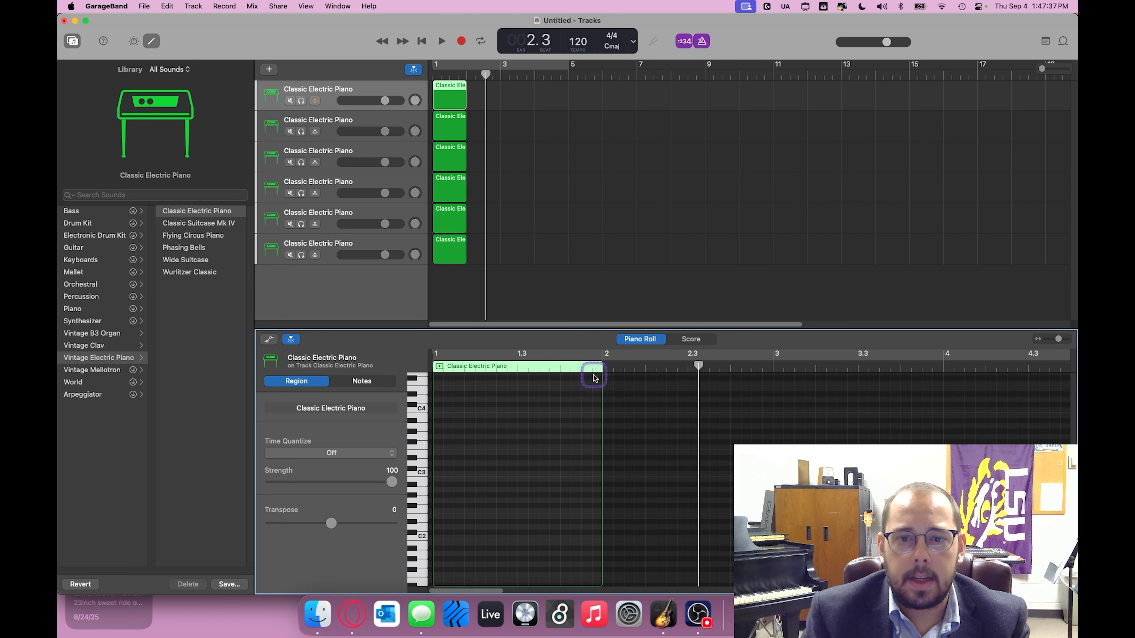
left_click(603, 368)
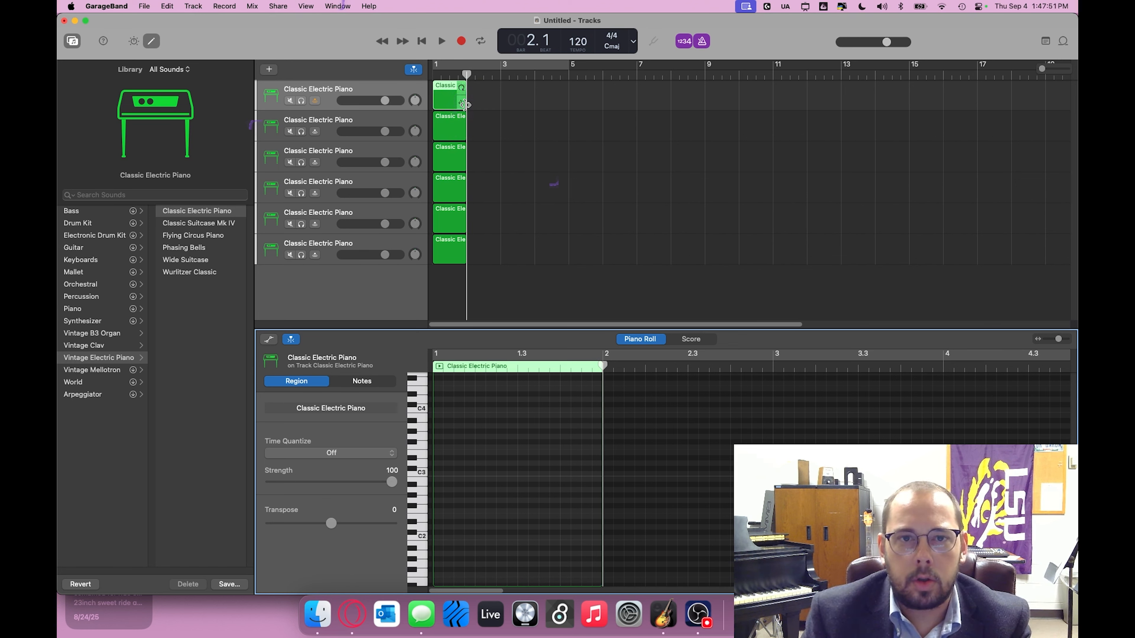
left_click_drag(465, 105, 565, 99)
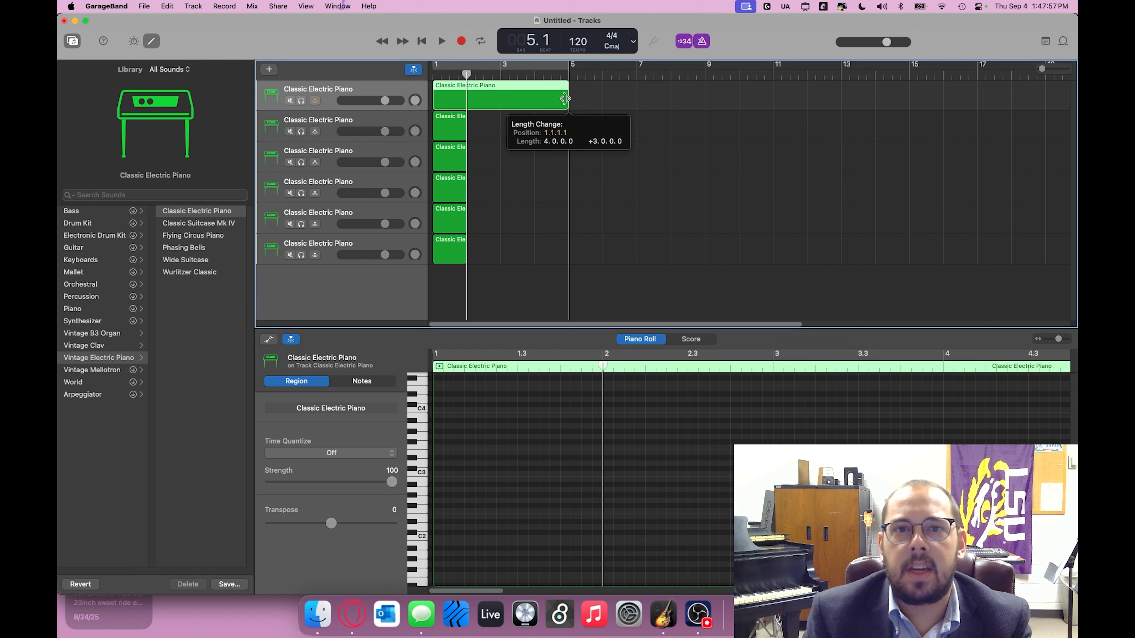
left_click_drag(565, 99, 567, 99)
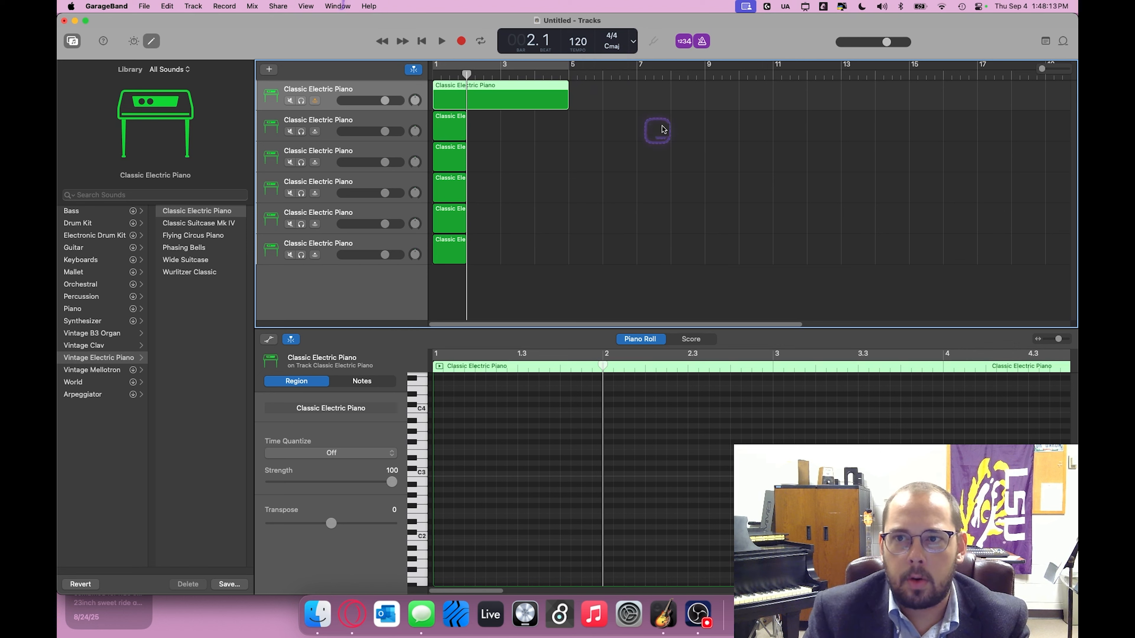
Step: Extend the first track's region so that it ends at bar 25
scroll(956, 110, "right", 2)
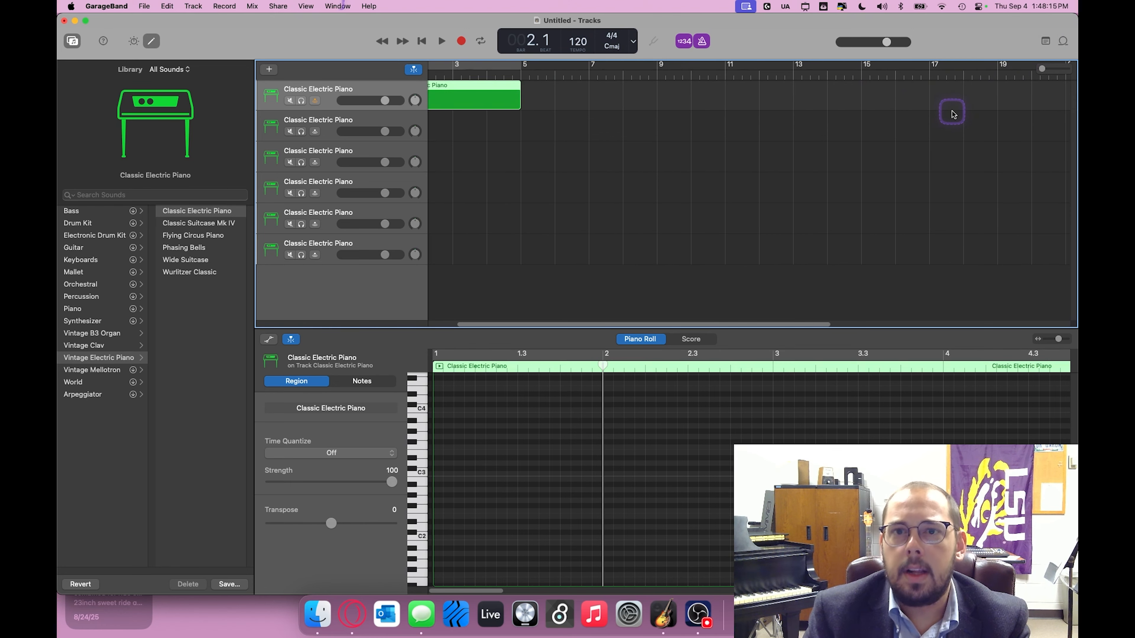
scroll(887, 152, "left", 3)
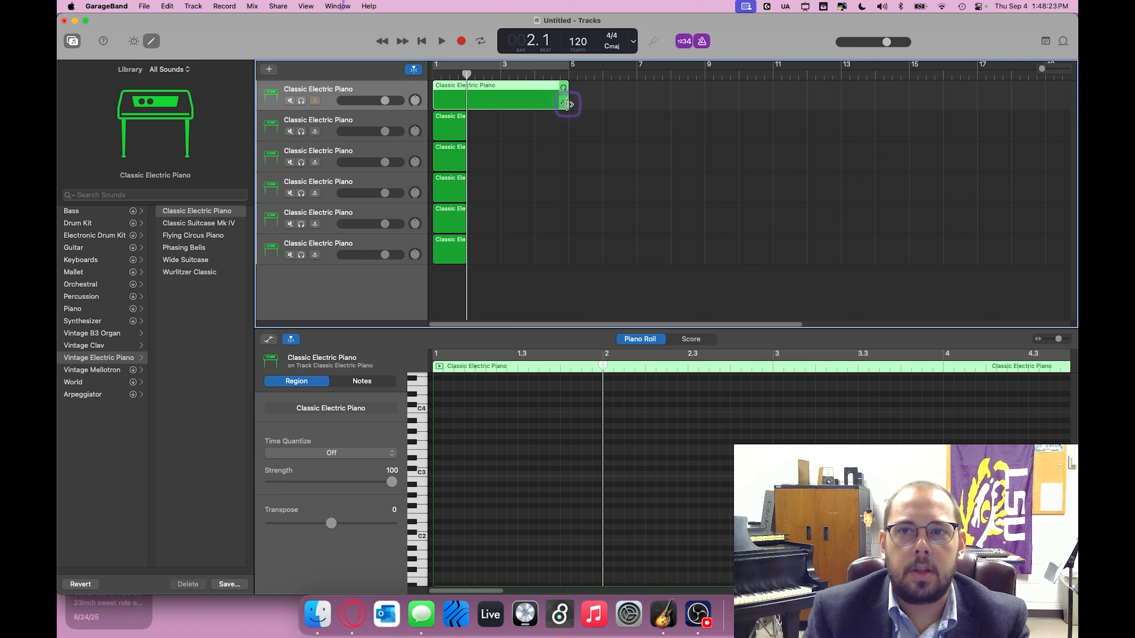
left_click_drag(565, 100, 943, 107)
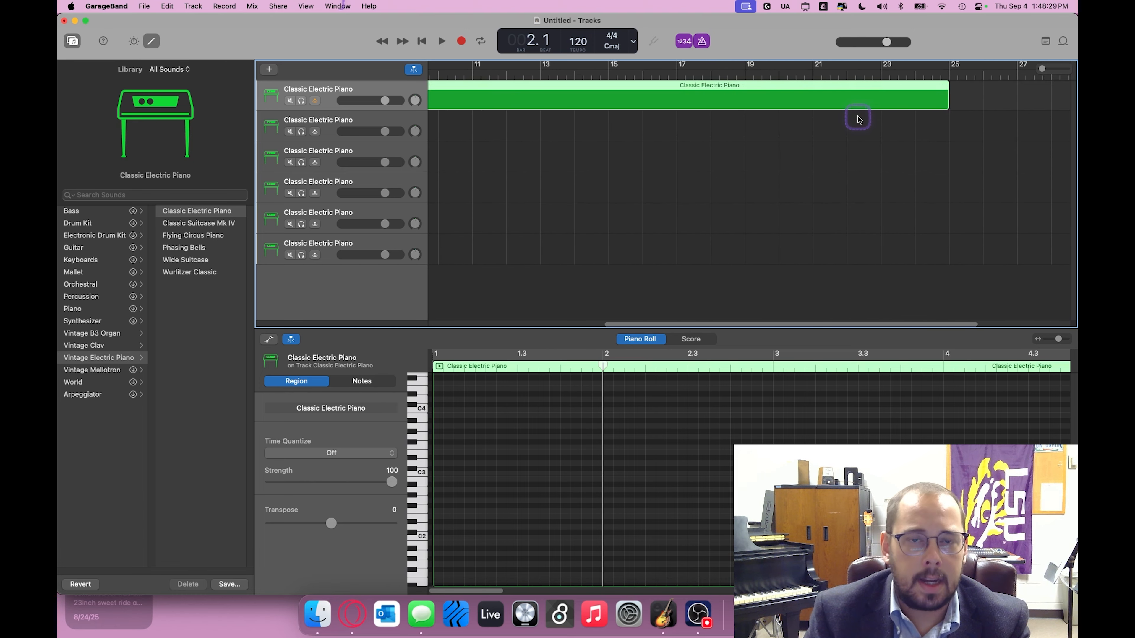
Step: Select the regions on all six tracks and resize them to four bars, ending at bar 5
left_click_drag(1038, 67, 1028, 68)
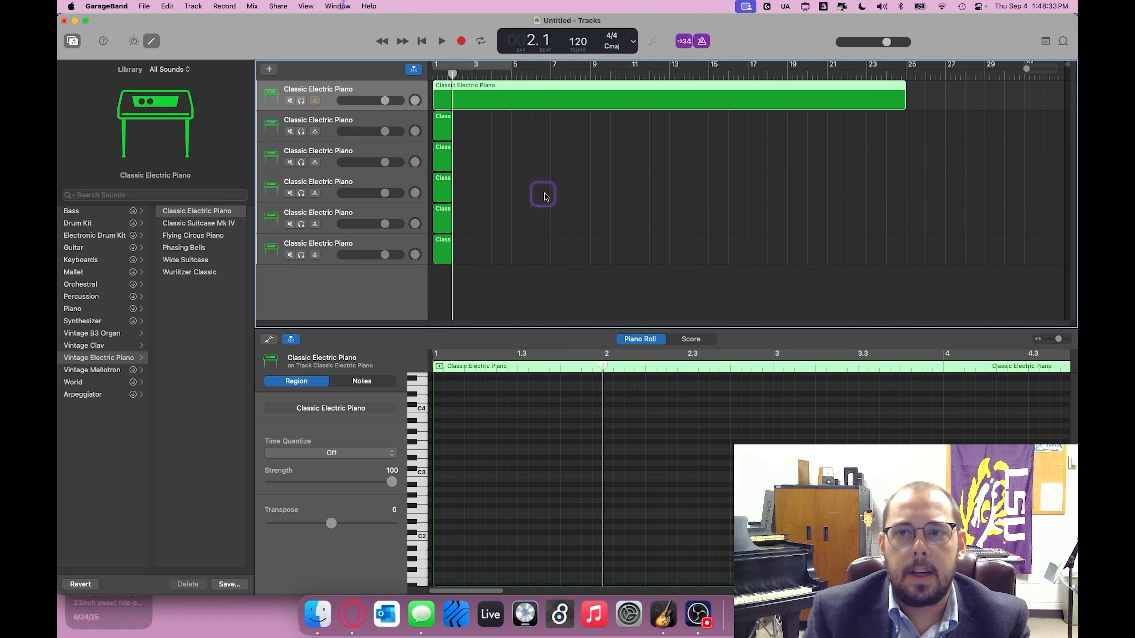
left_click(500, 261)
left_click_drag(500, 262, 453, 125)
left_click(585, 139)
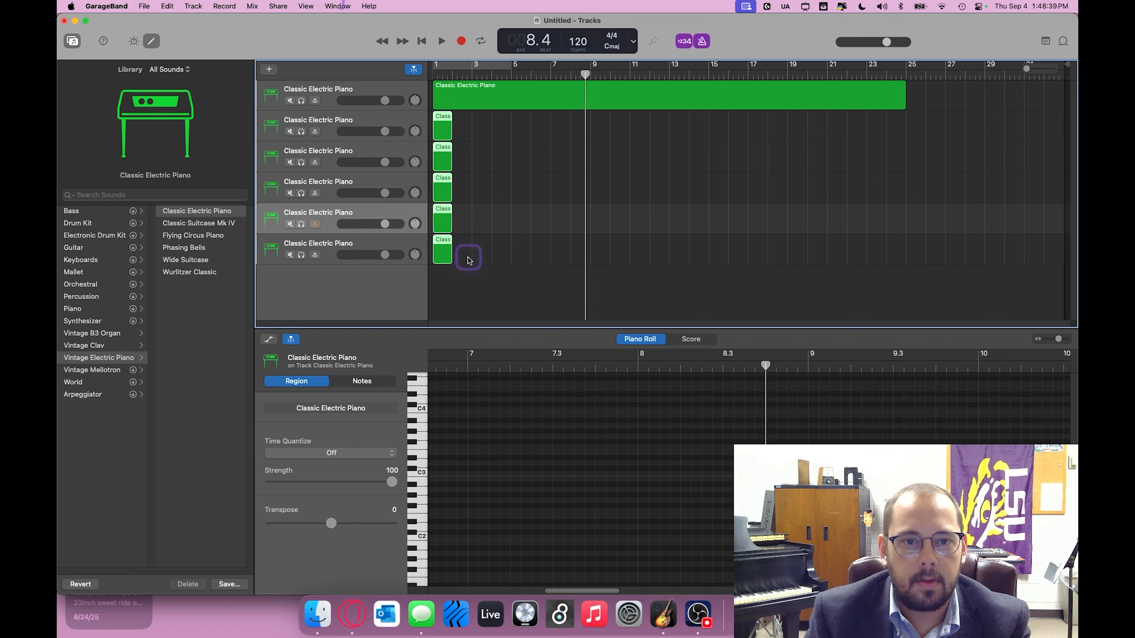
left_click_drag(468, 257, 906, 156)
left_click_drag(930, 258, 510, 109)
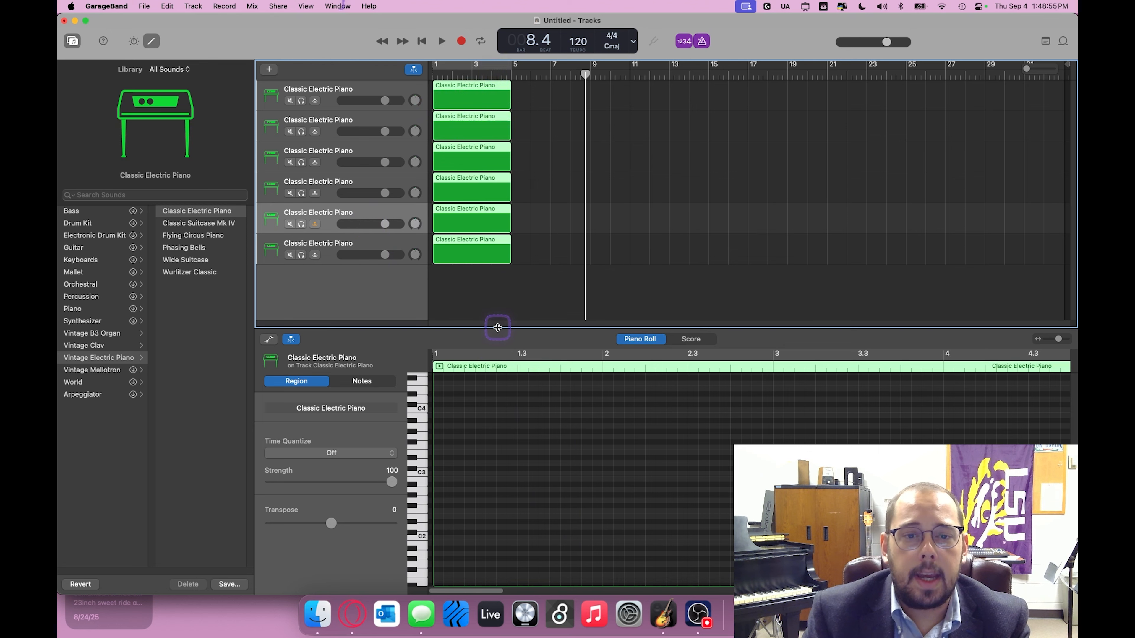
Step: Enlarge the Piano Roll editor area and select the first track with its region
left_click_drag(498, 328, 493, 265)
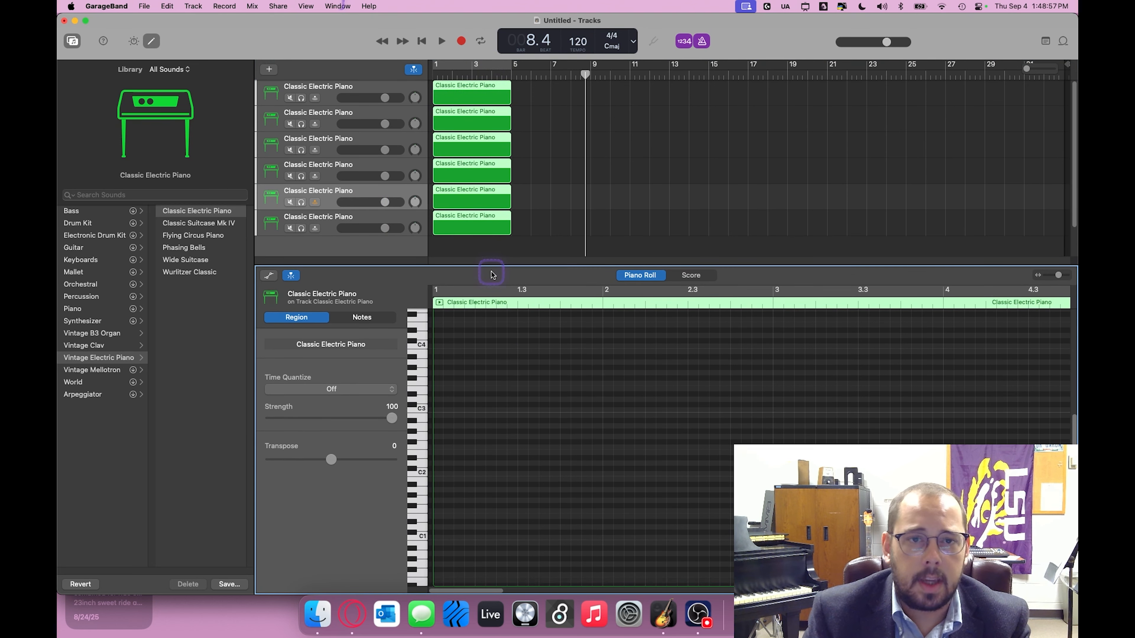
left_click(358, 87)
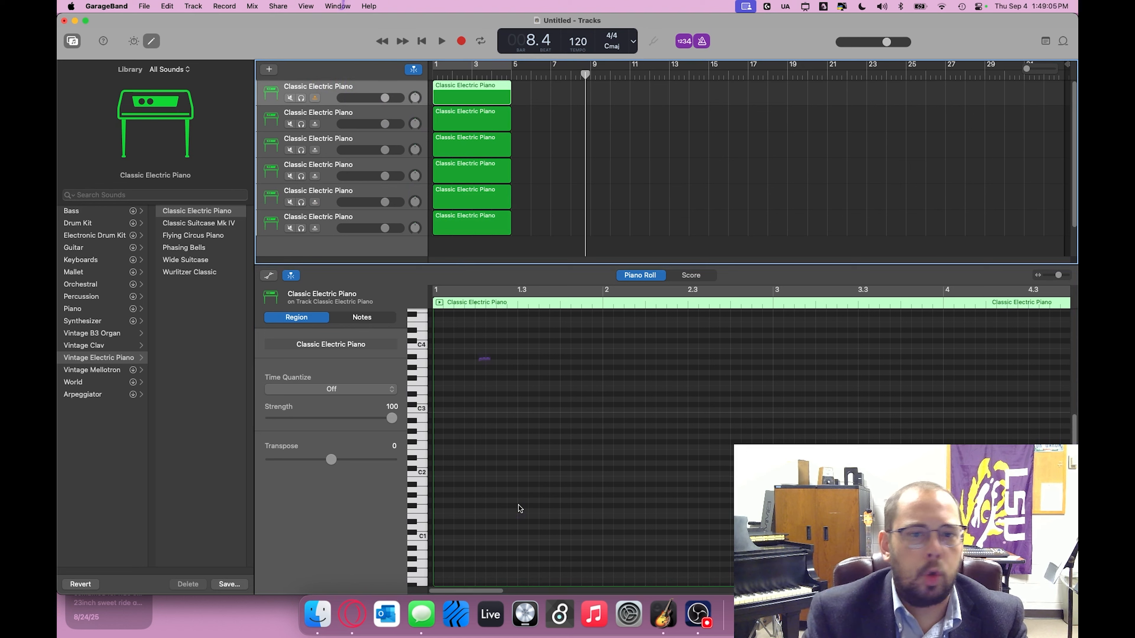
Step: Place a note just above C2 at the start of the first track's region and delete it
scroll(494, 482, "down", 2)
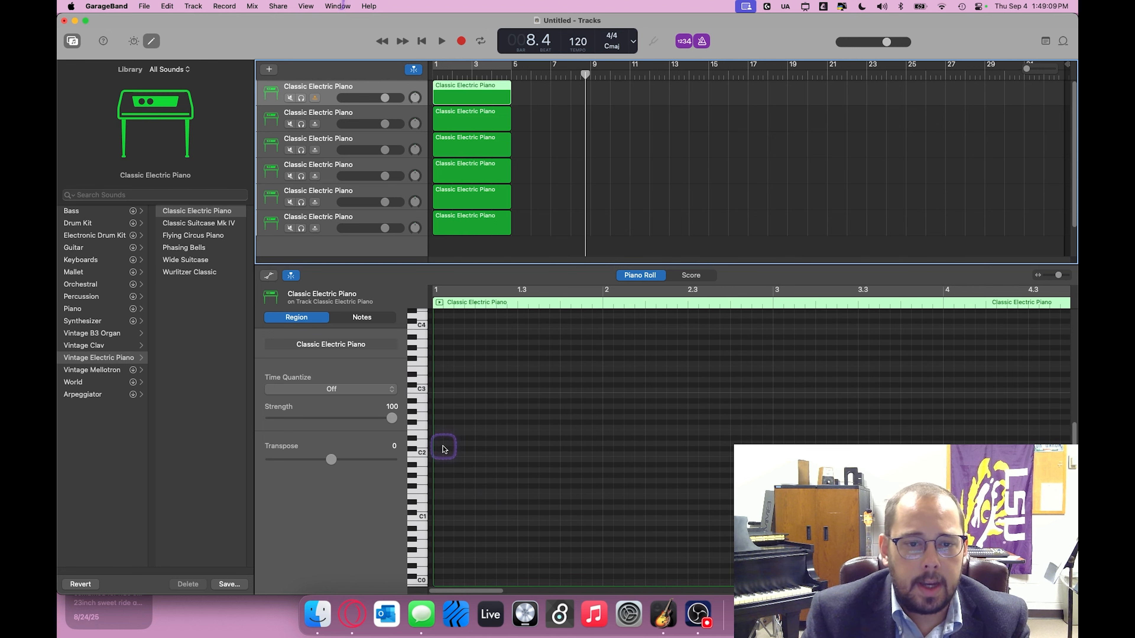
left_click(439, 459)
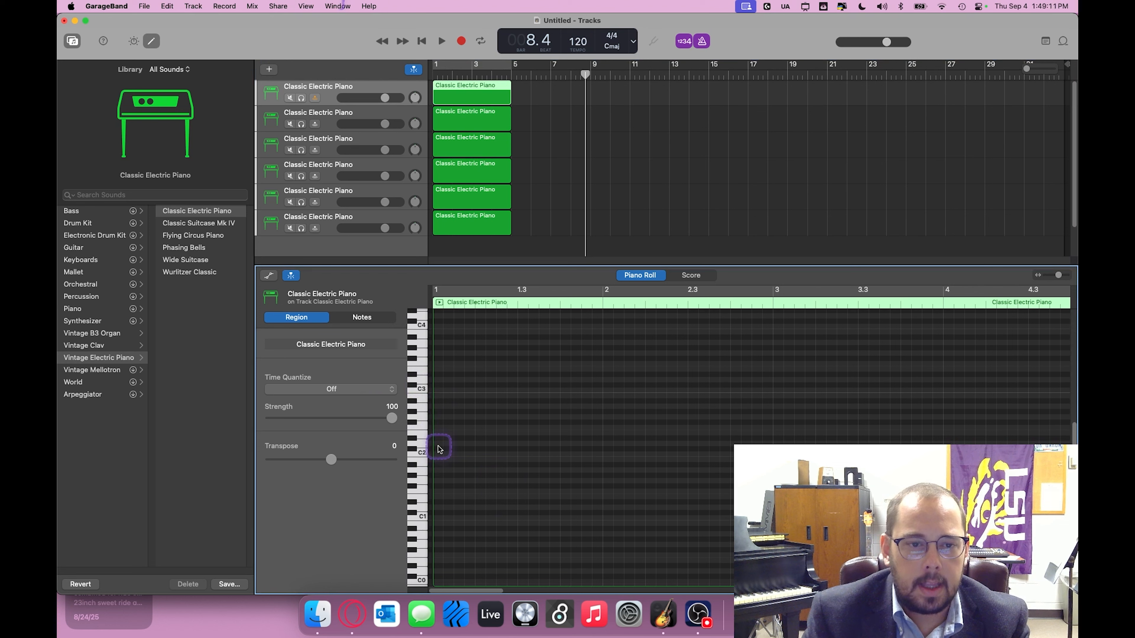
right_click(439, 440)
left_click(454, 449)
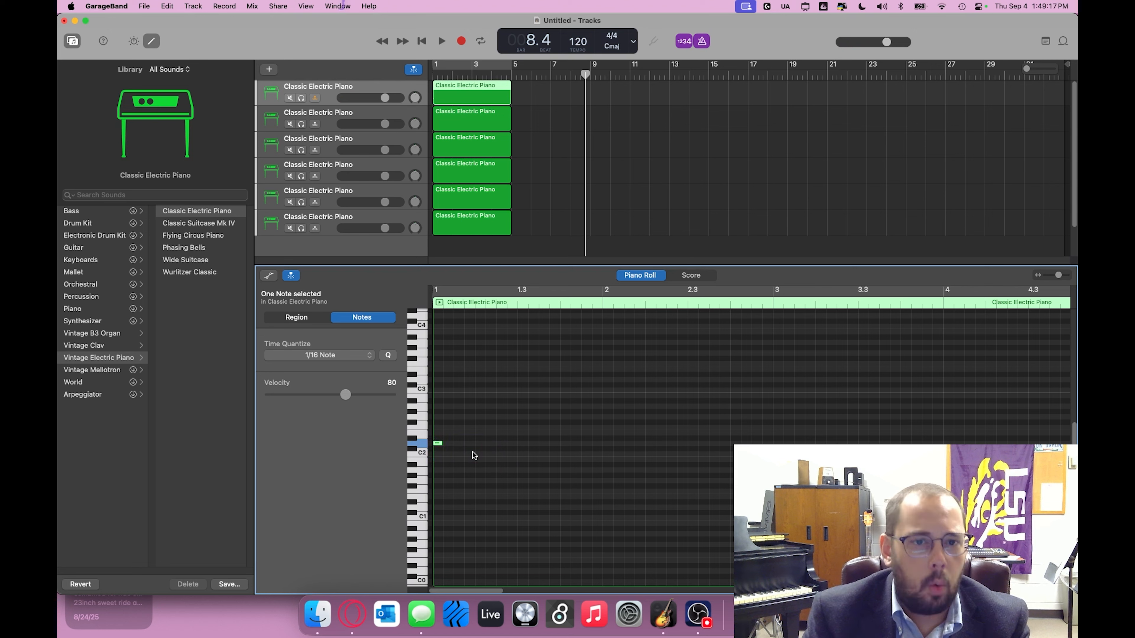
key("Delete")
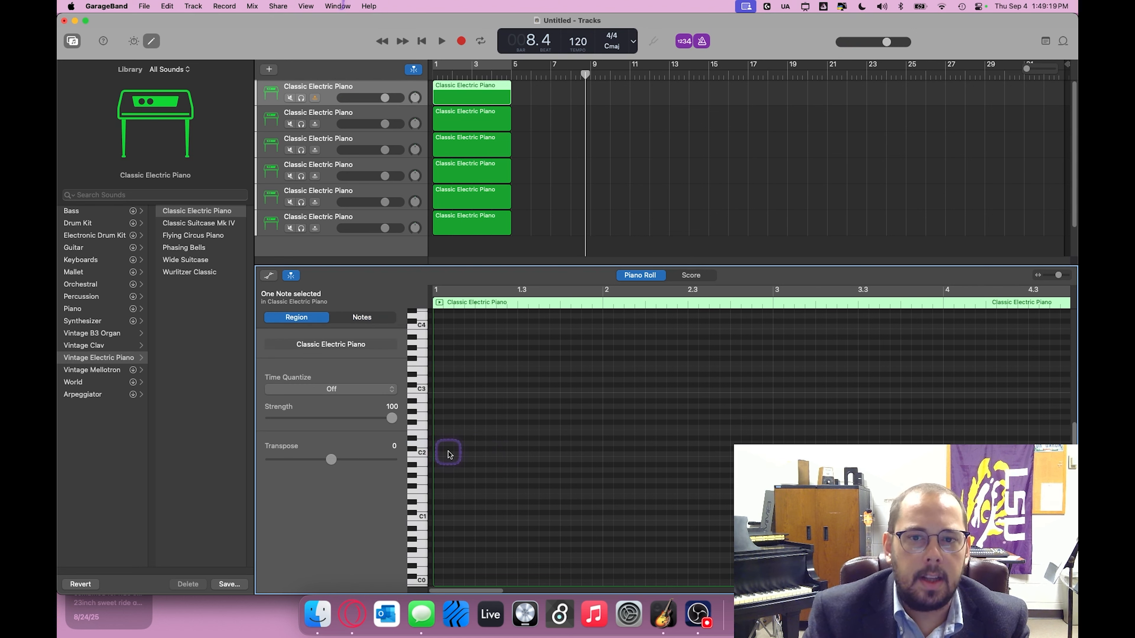
Step: Record a descending eight-note scale on the first track from the beginning of the project, then stop recording
left_click(422, 44)
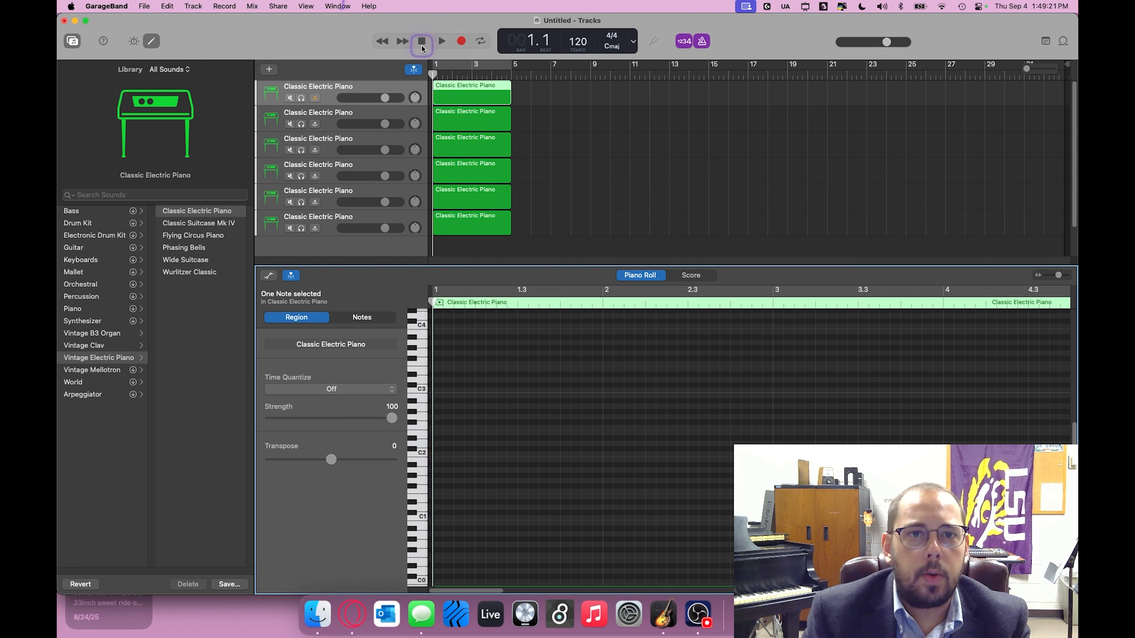
left_click(389, 98)
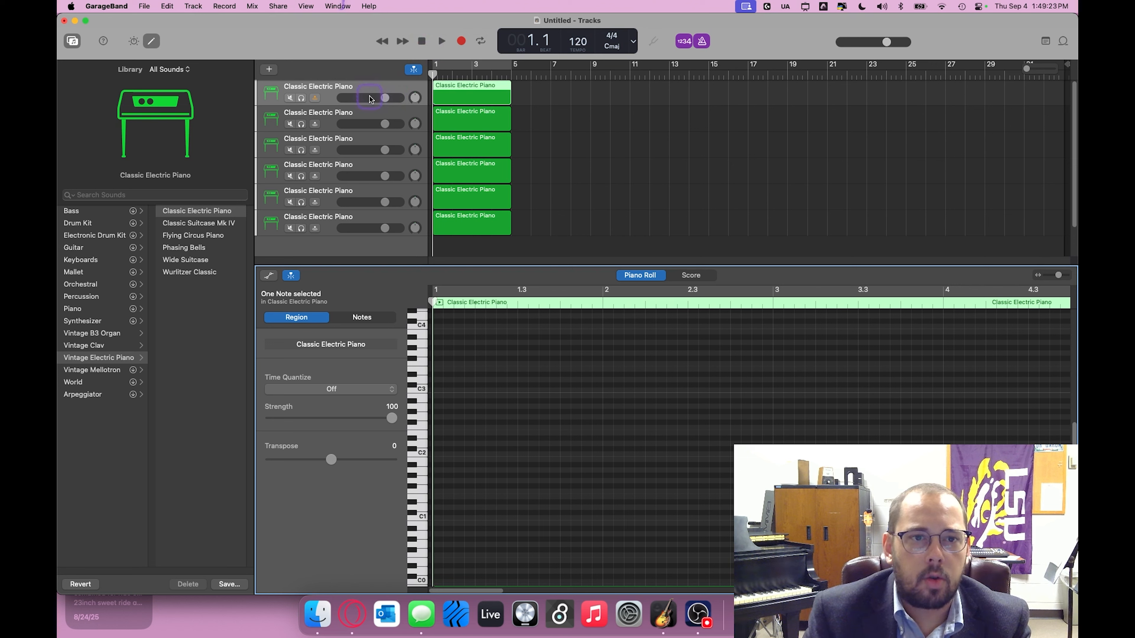
left_click(464, 42)
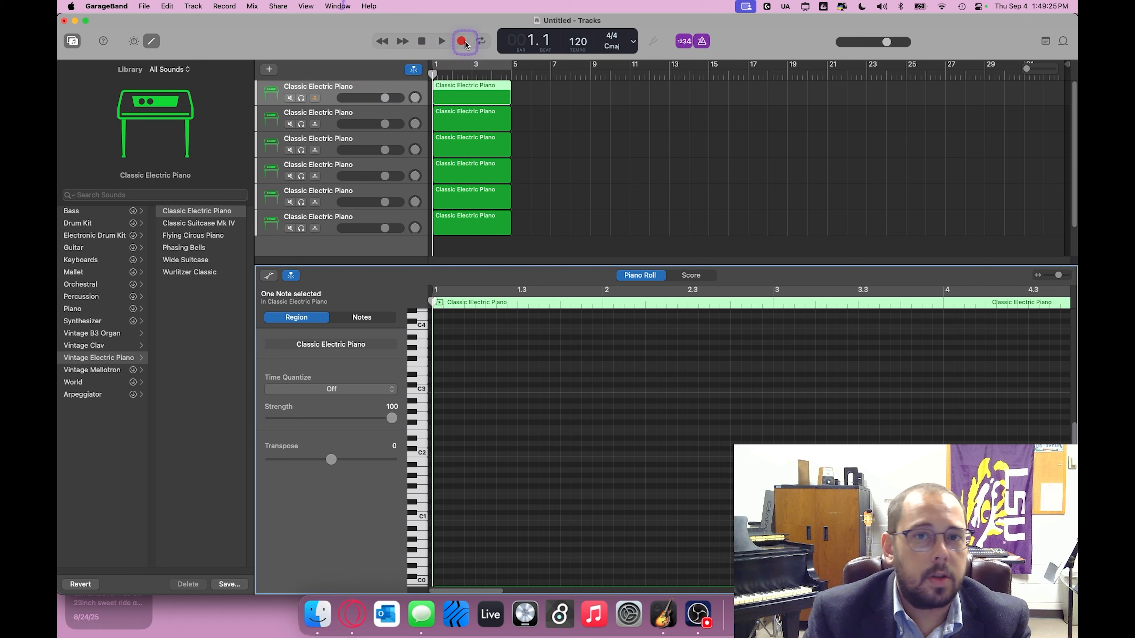
left_click(462, 42)
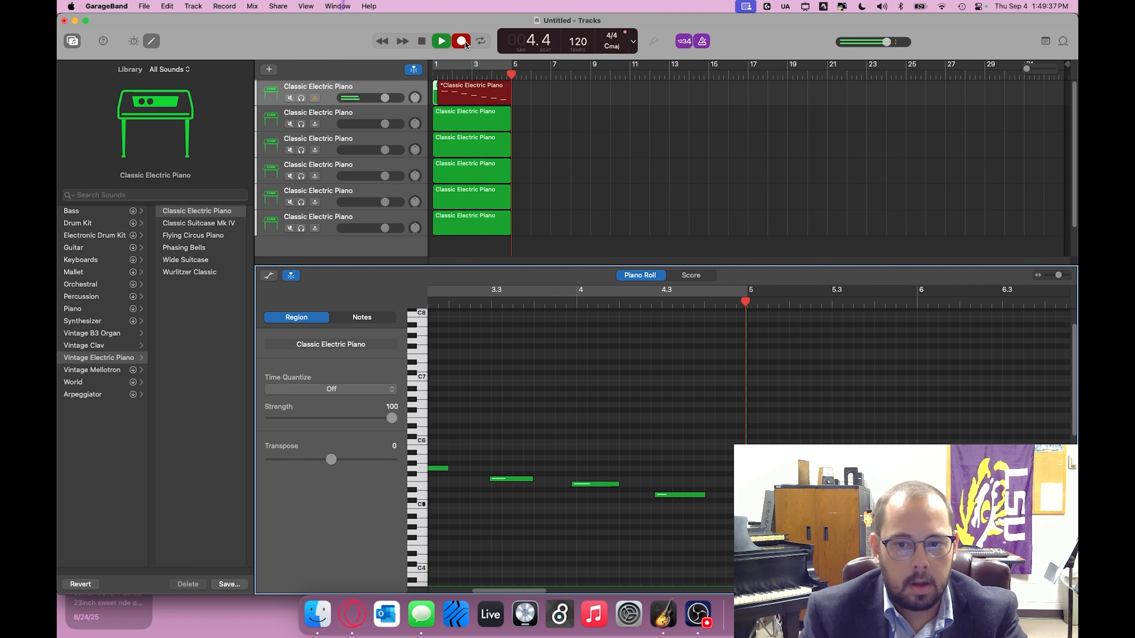
key("space")
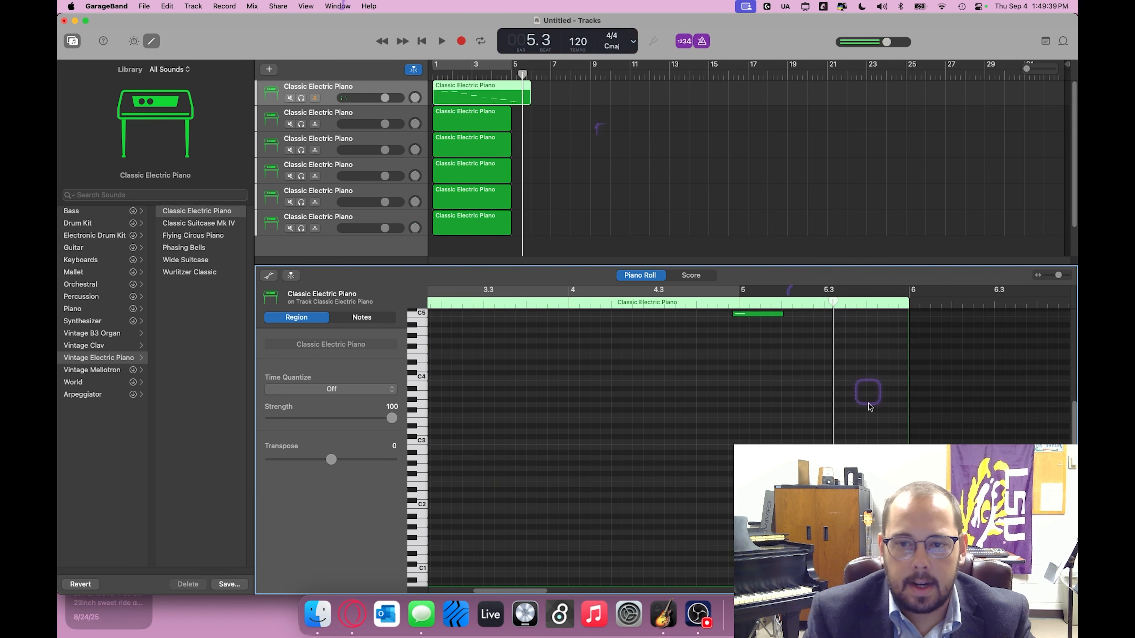
Step: Enlarge the Piano Roll editor area to show more of the first track's recorded notes
scroll(753, 439, "up", 1)
scroll(754, 439, "up", 3)
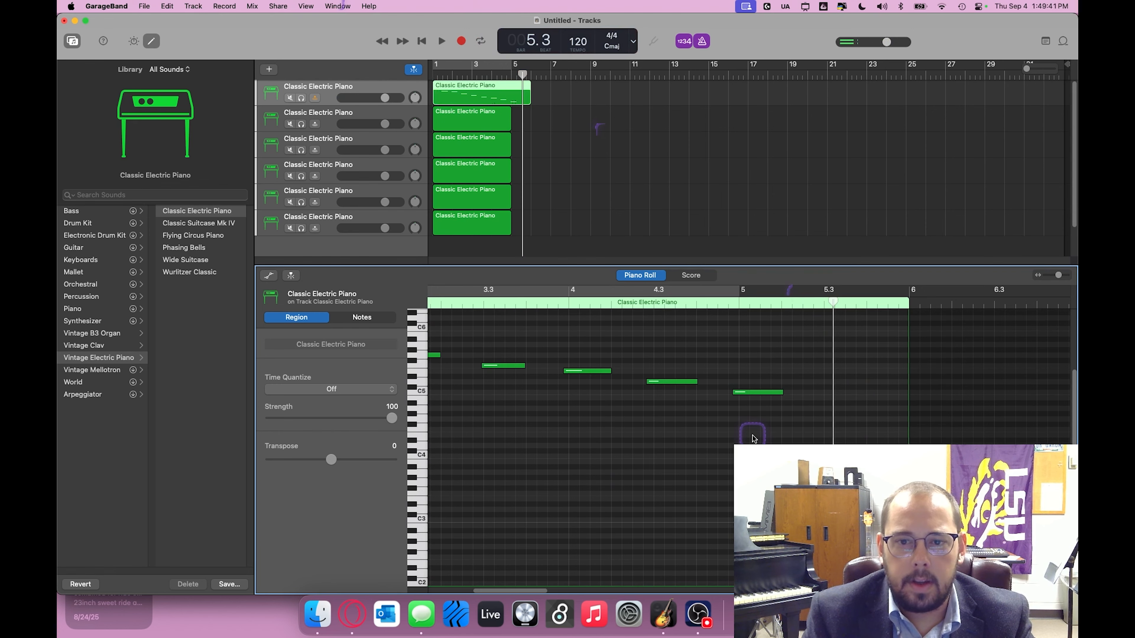
scroll(754, 439, "left", 3)
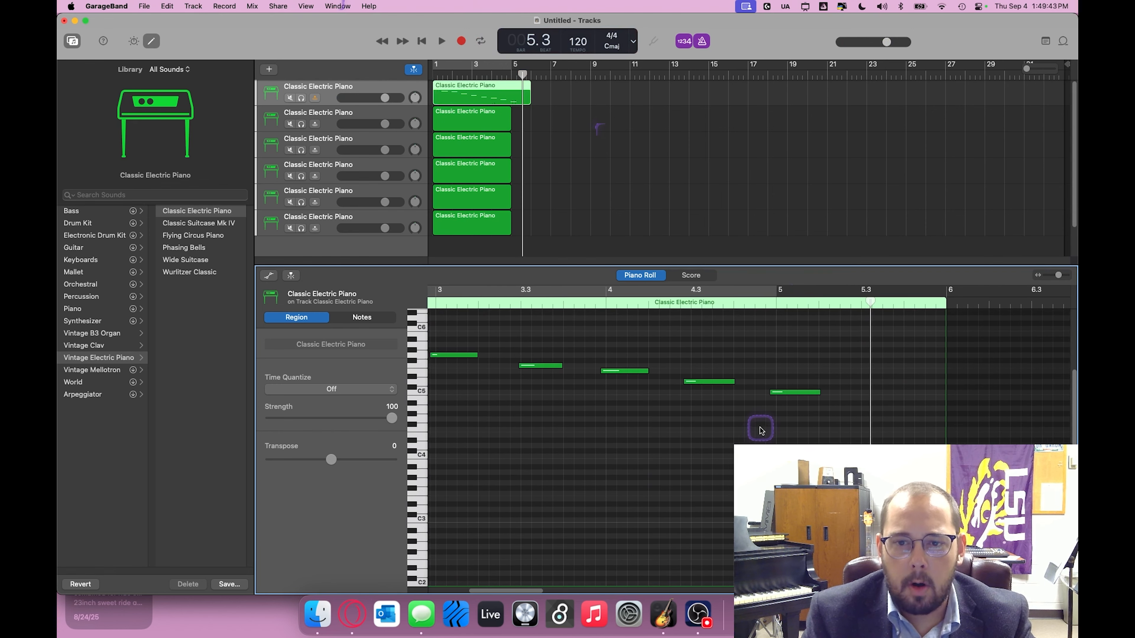
scroll(761, 431, "left", 3)
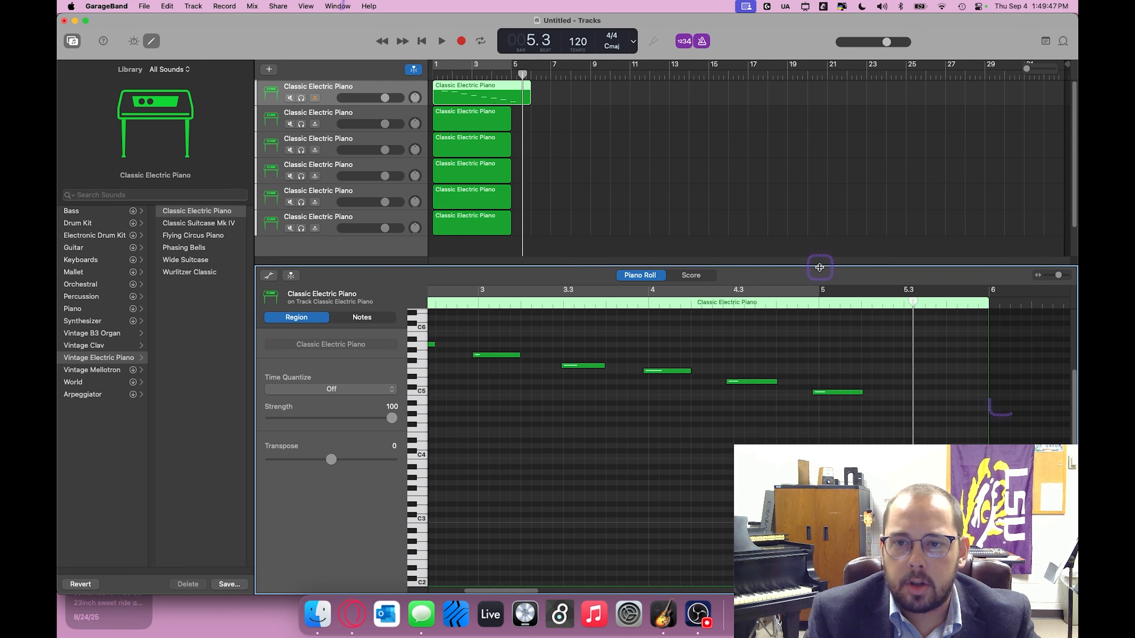
left_click_drag(819, 268, 820, 191)
scroll(849, 402, "left", 3)
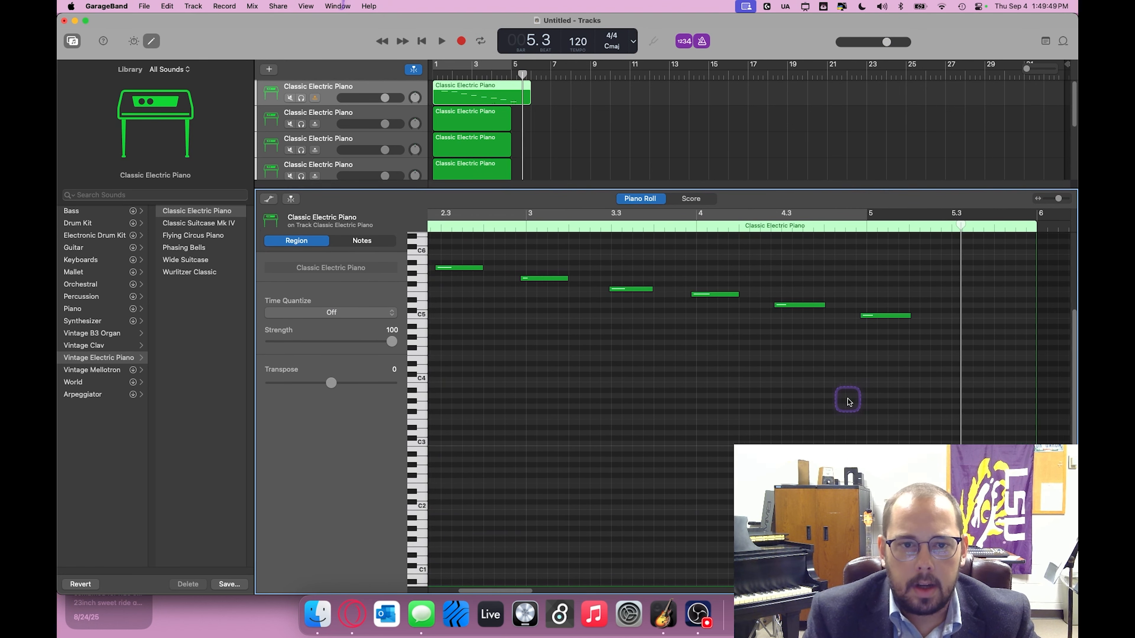
scroll(849, 401, "left", 2)
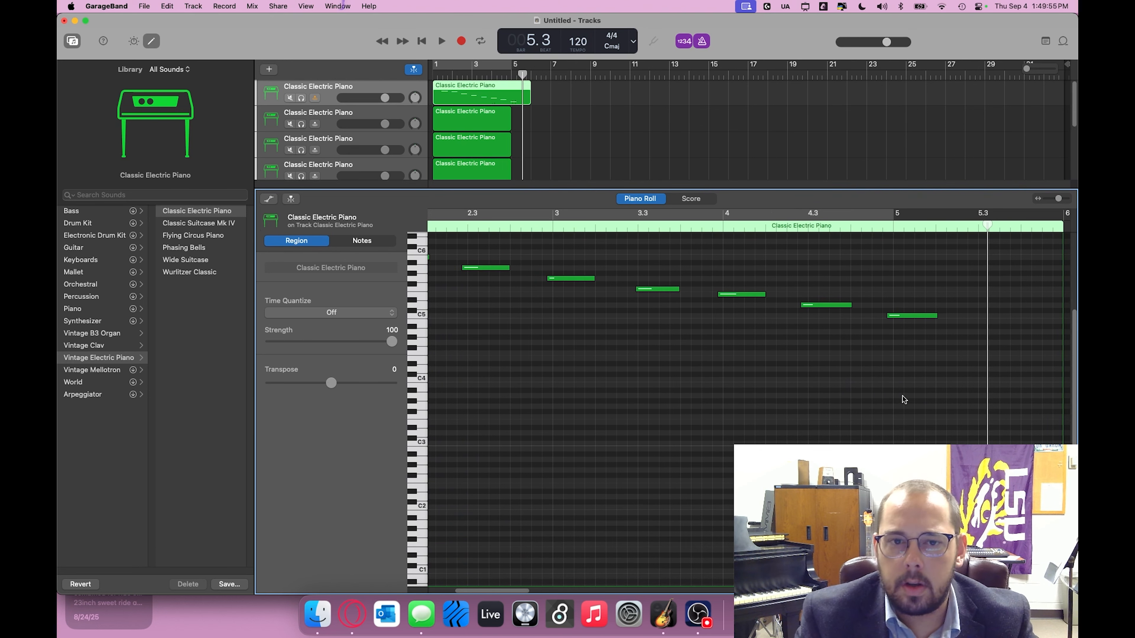
Step: Select all eight recorded notes and move them two octaves down and earlier, so the first note sits on C4 at bar 1
scroll(934, 387, "up", 1)
scroll(933, 404, "left", 2)
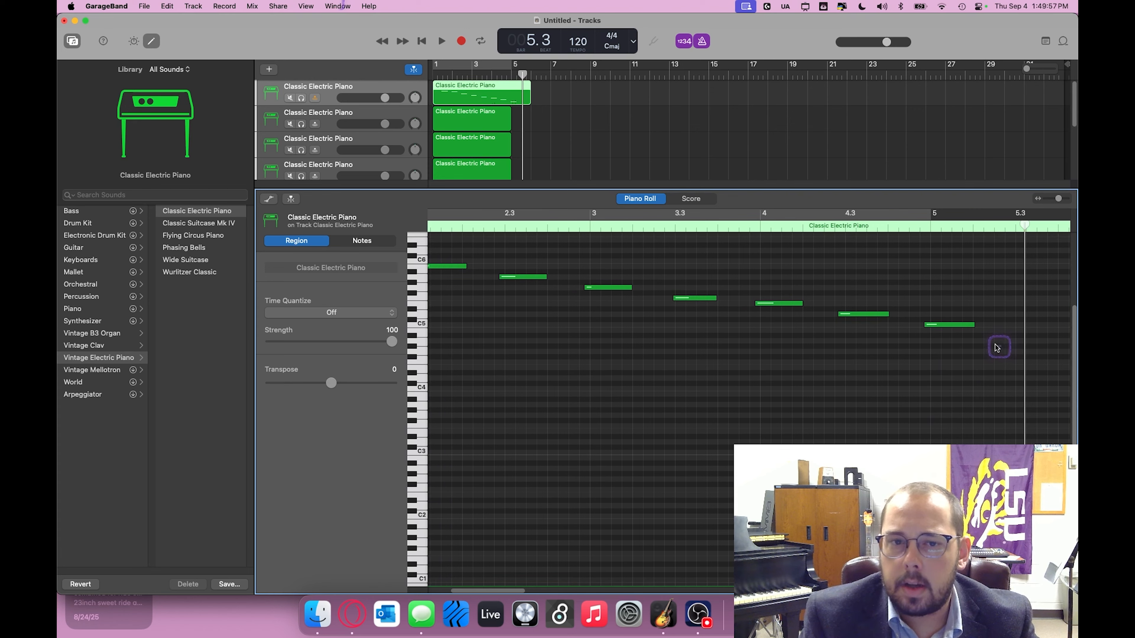
left_click_drag(994, 347, 539, 397)
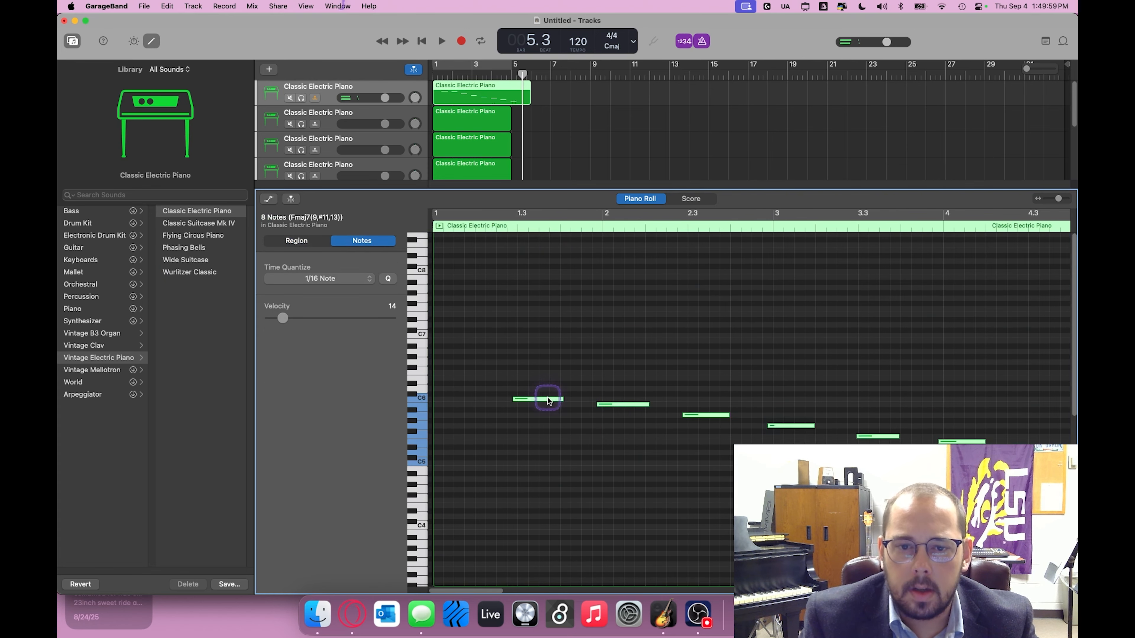
right_click(551, 404)
mouse_move(562, 440)
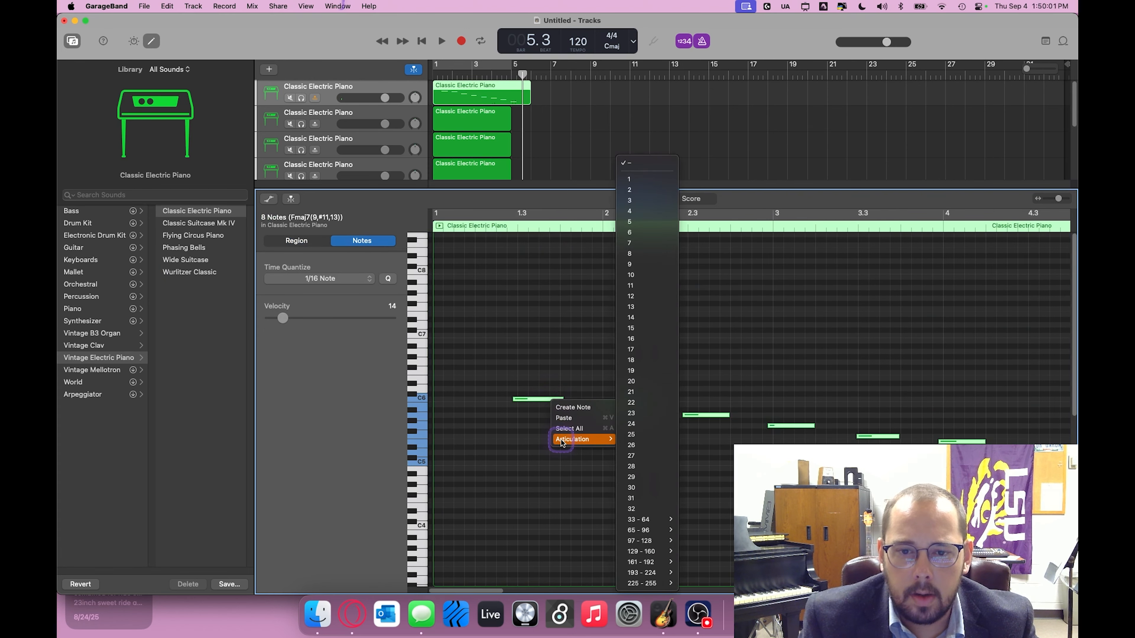
left_click(528, 404)
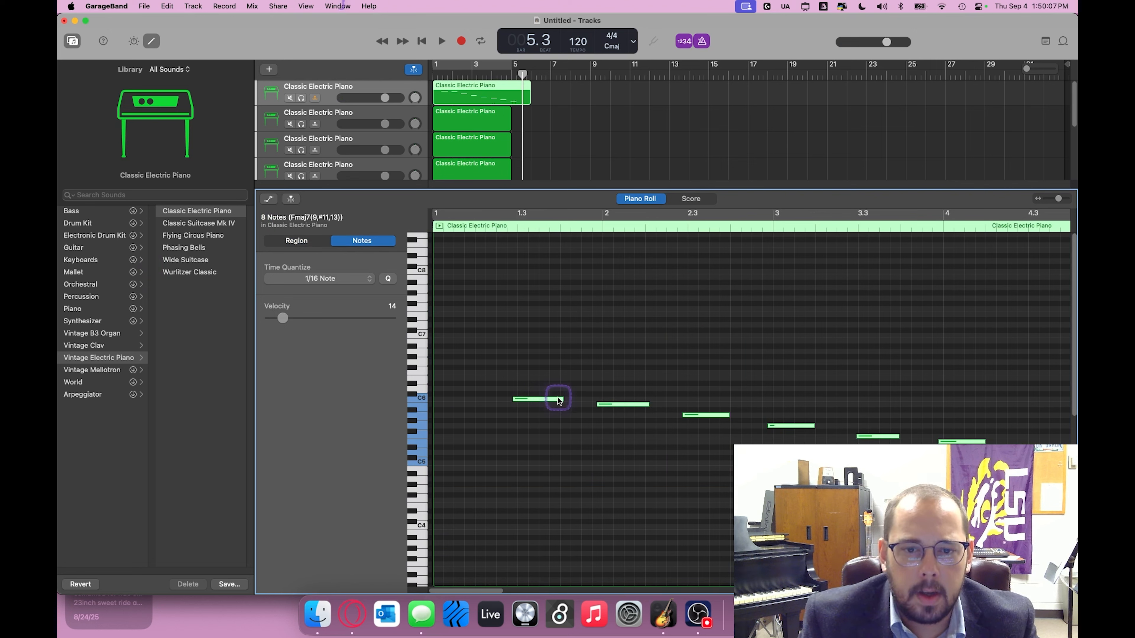
left_click_drag(554, 399, 475, 531)
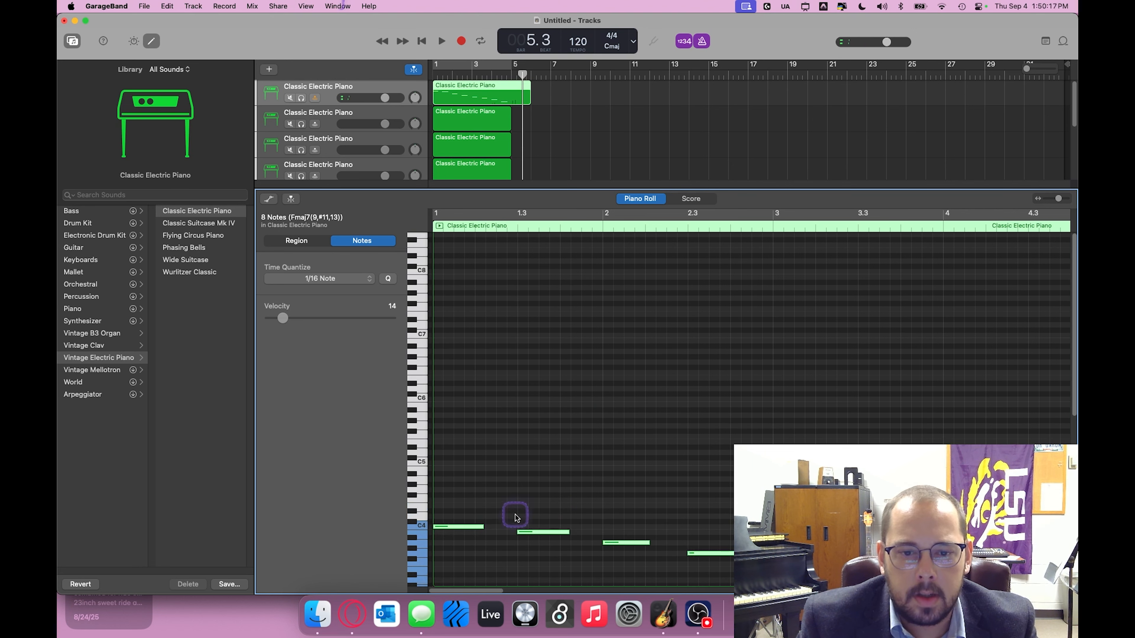
scroll(741, 410, "down", 5)
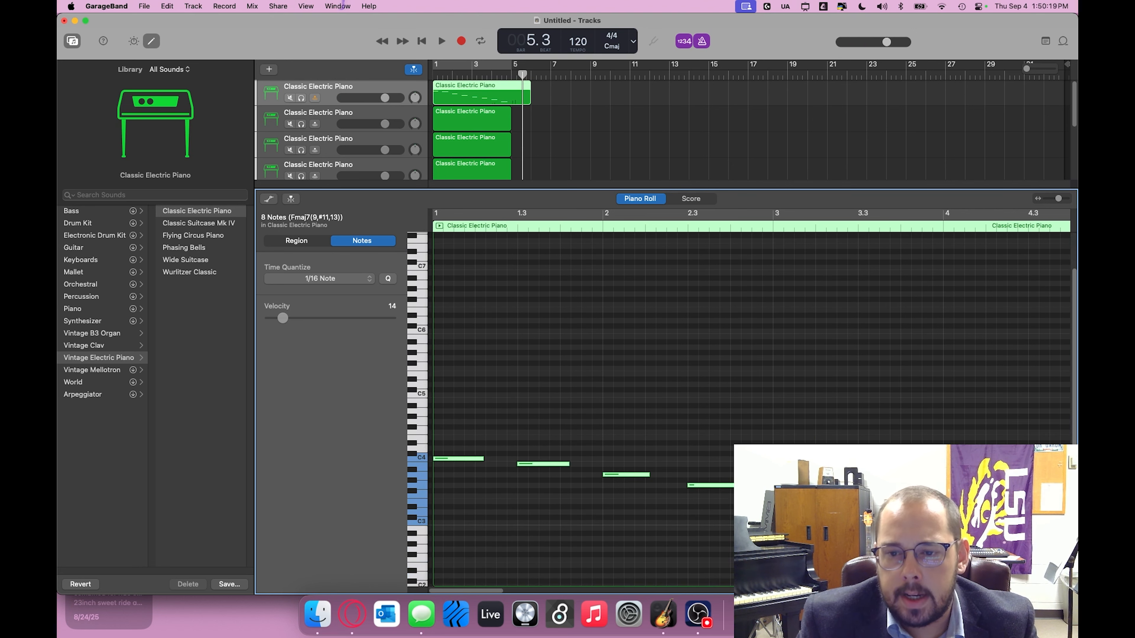
scroll(669, 525, "right", 3)
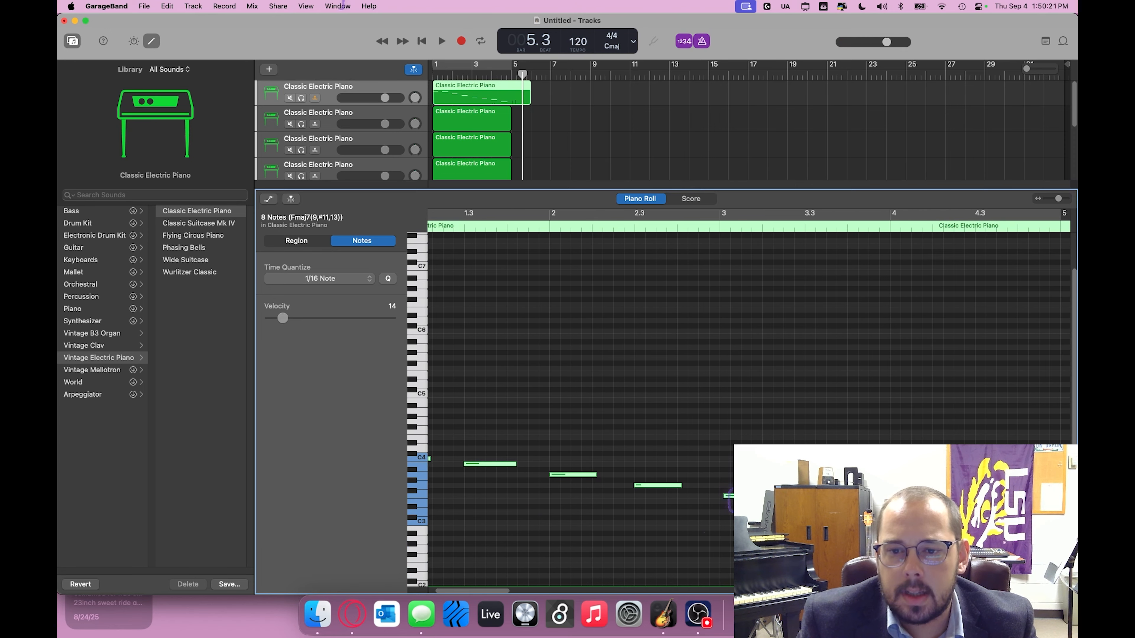
scroll(742, 409, "right", 2)
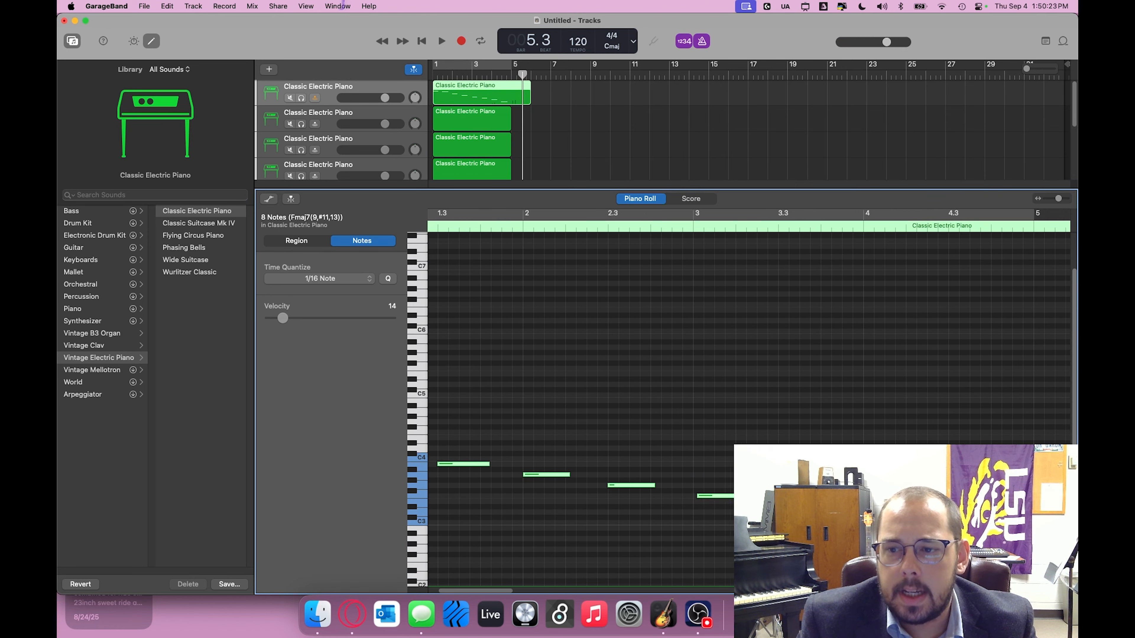
Step: Set the velocity of the eight selected notes to 37
scroll(741, 410, "left", 2)
scroll(741, 402, "left", 2)
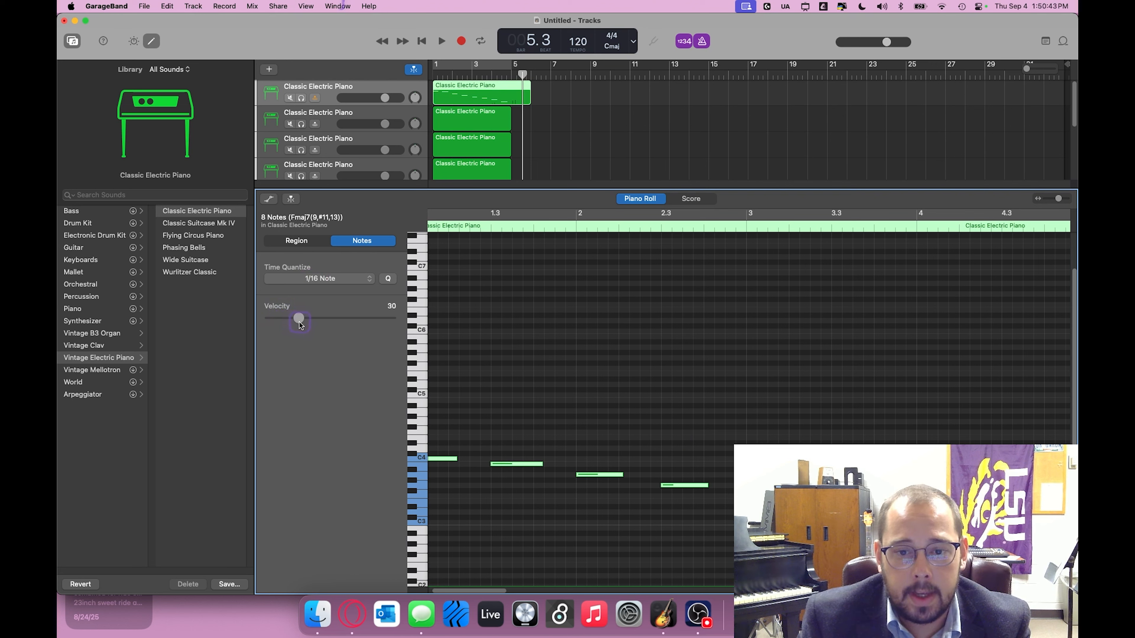
left_click_drag(304, 323, 306, 323)
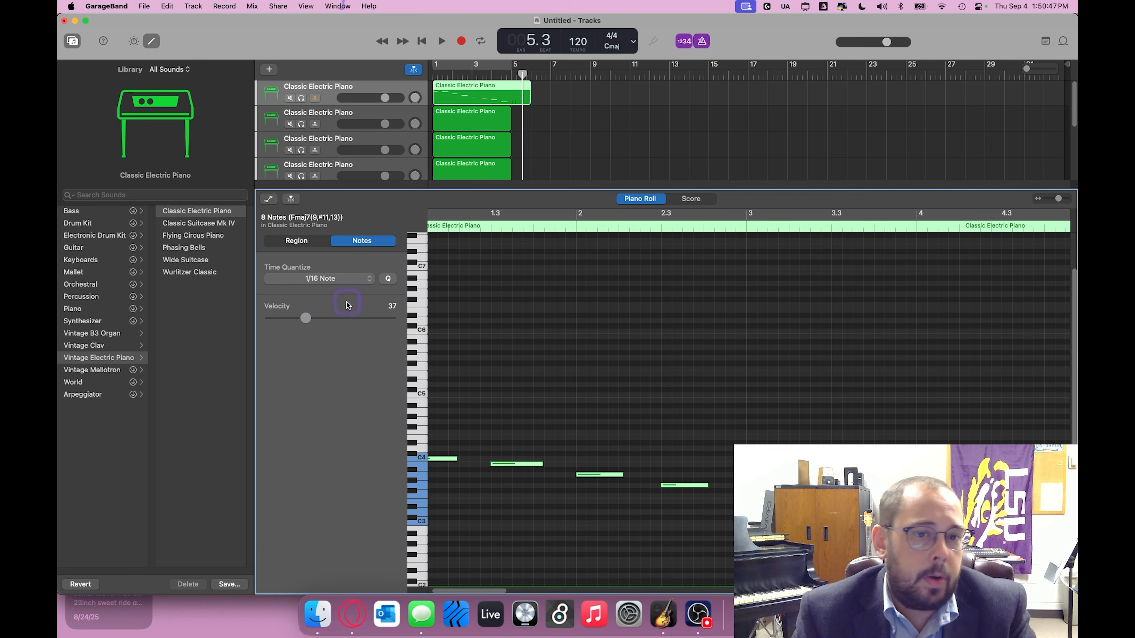
Step: Quantize the timing of the selected notes to 1/16 Note
left_click(364, 280)
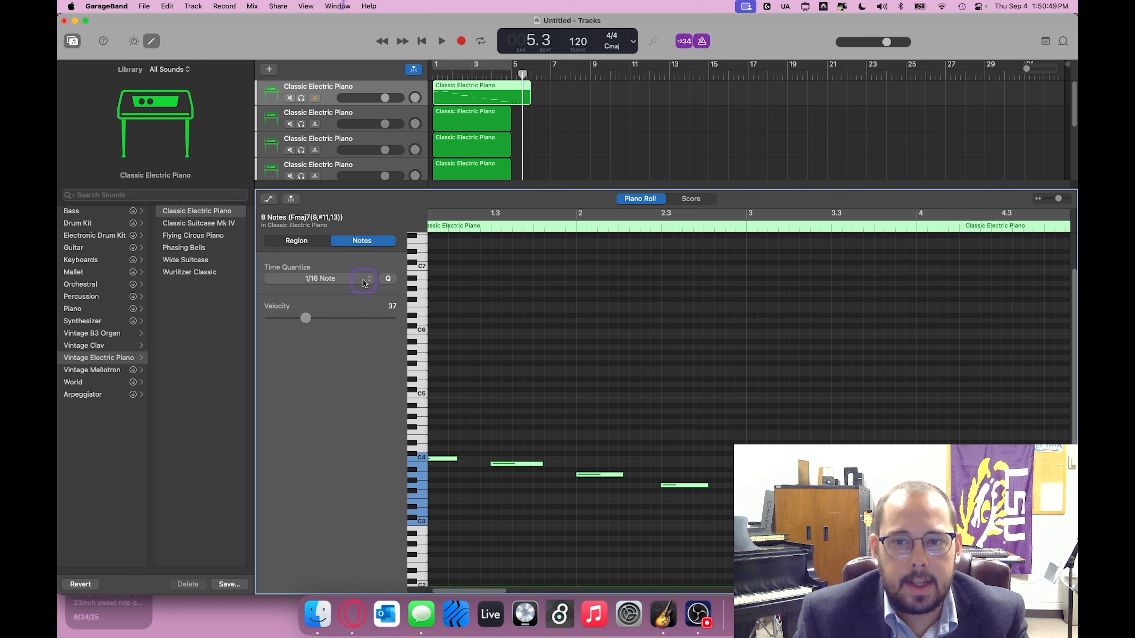
left_click(364, 280)
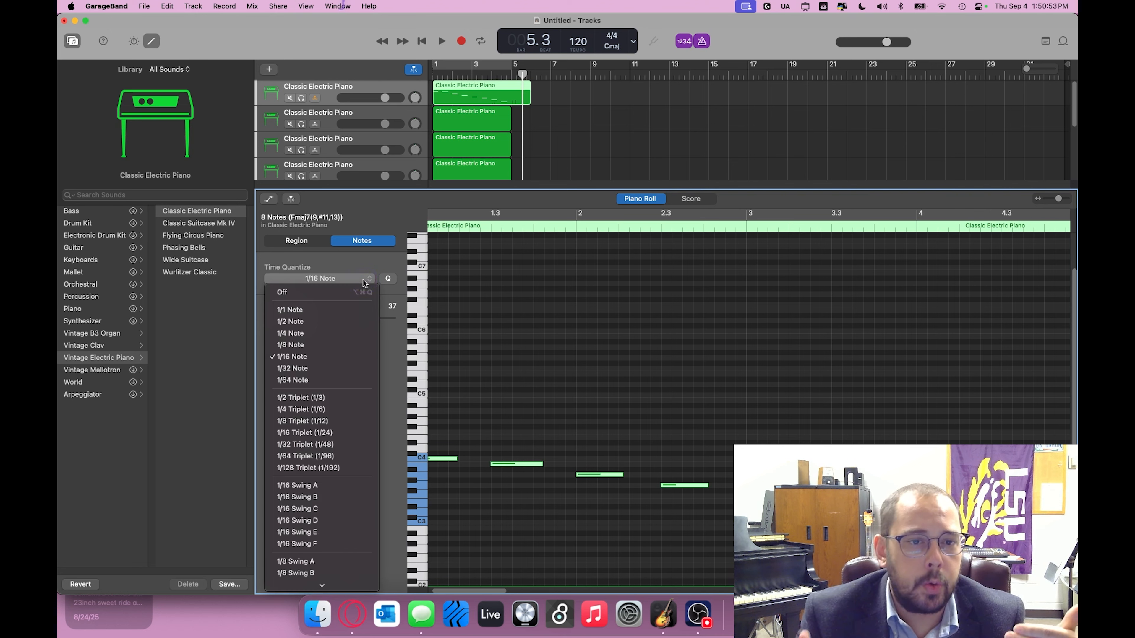
left_click(363, 281)
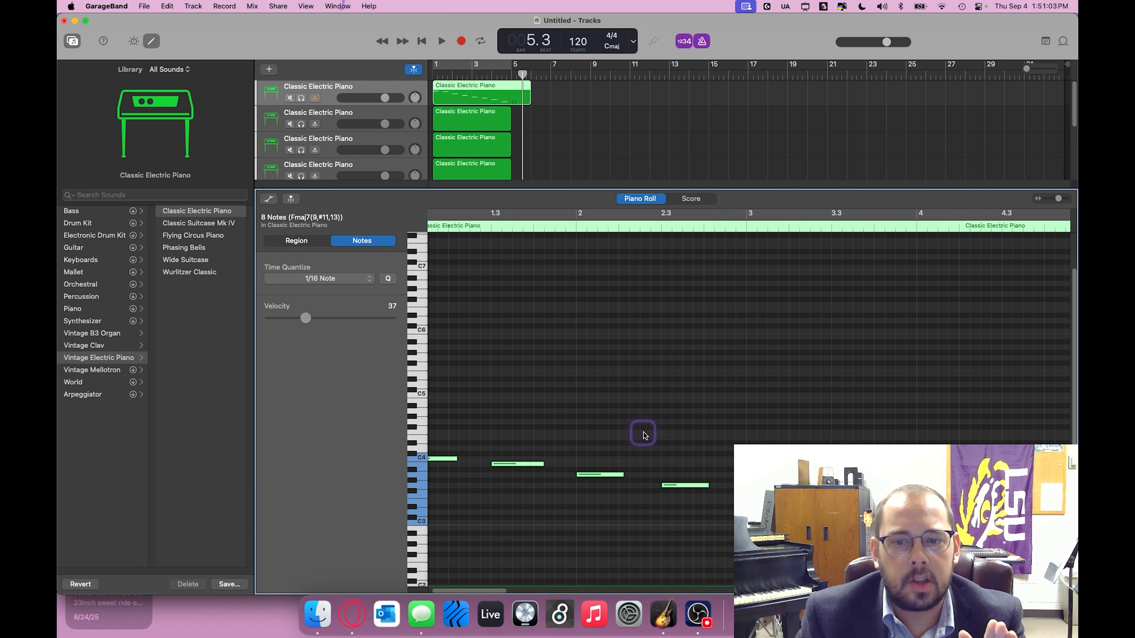
Step: Play the first track's scale from the beginning of the project and stop playback after the last note
scroll(642, 430, "left", 1)
scroll(645, 344, "left", 1)
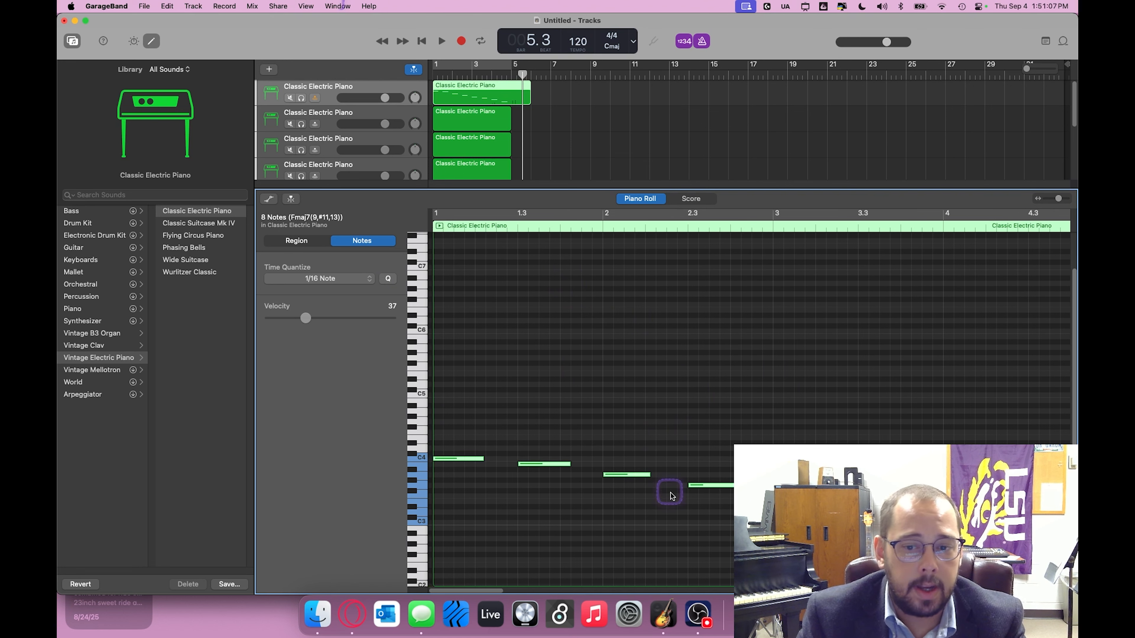
left_click(695, 615)
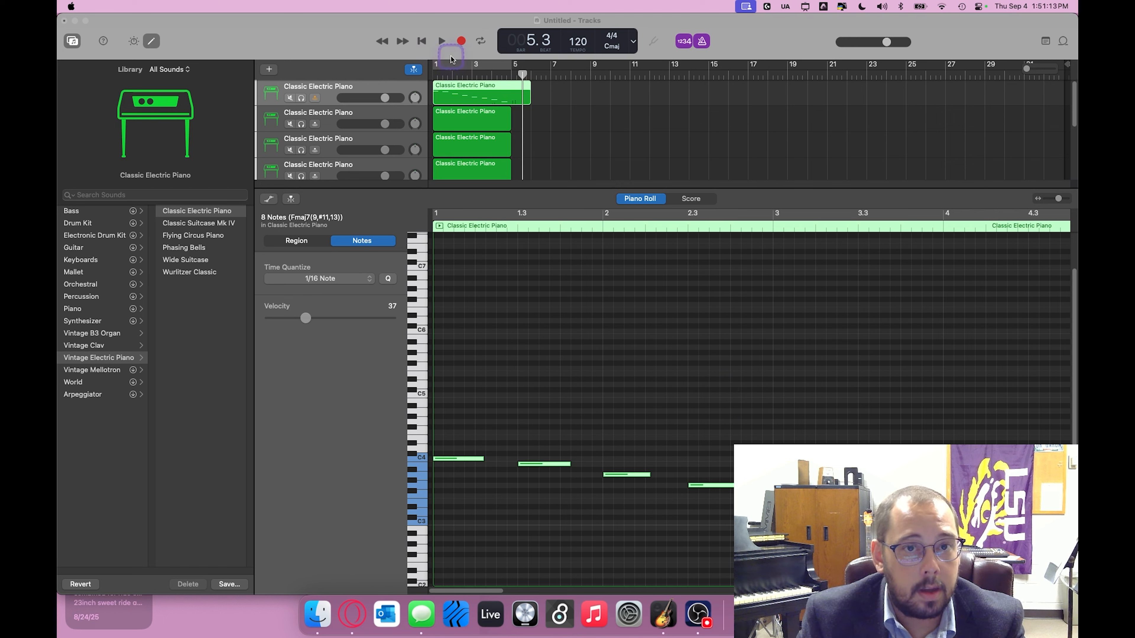
left_click(421, 40)
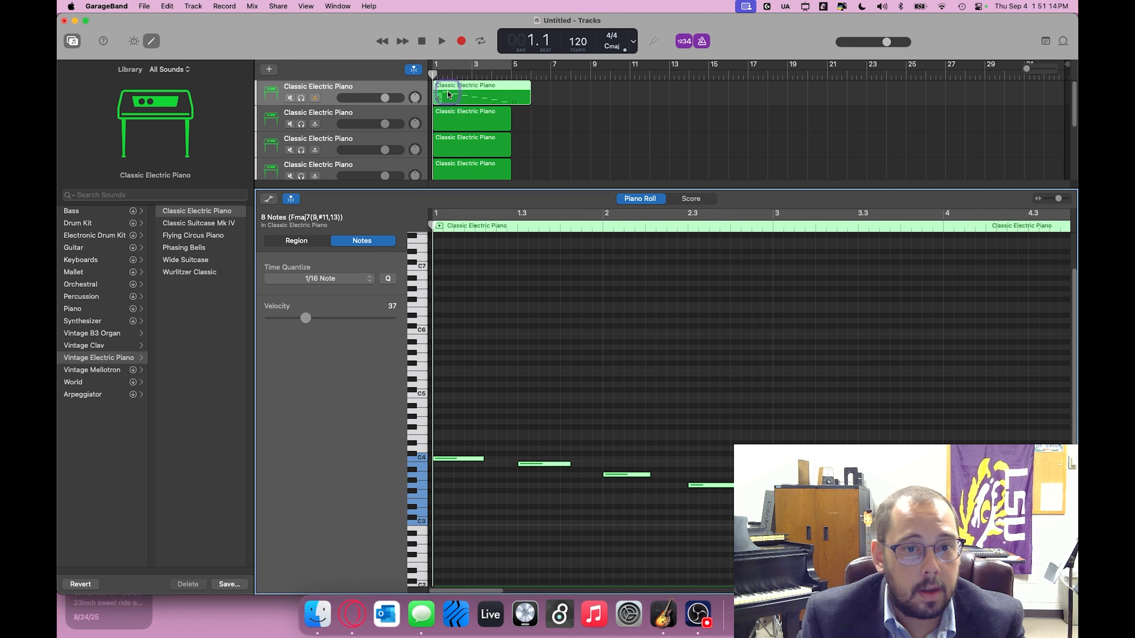
key("space")
left_click(700, 616)
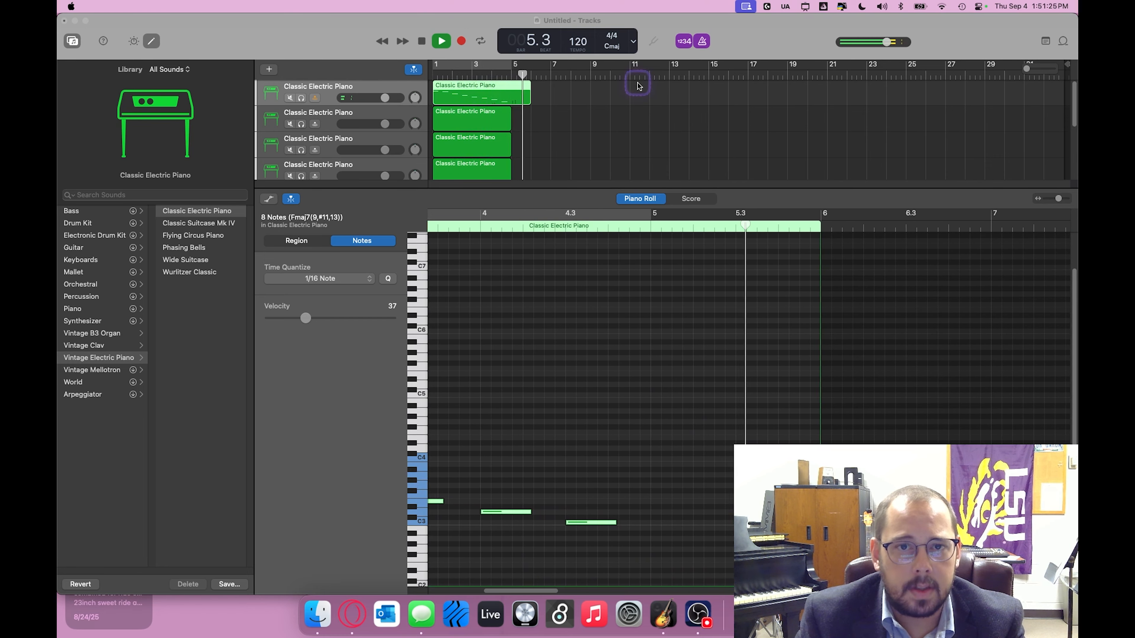
left_click(421, 41)
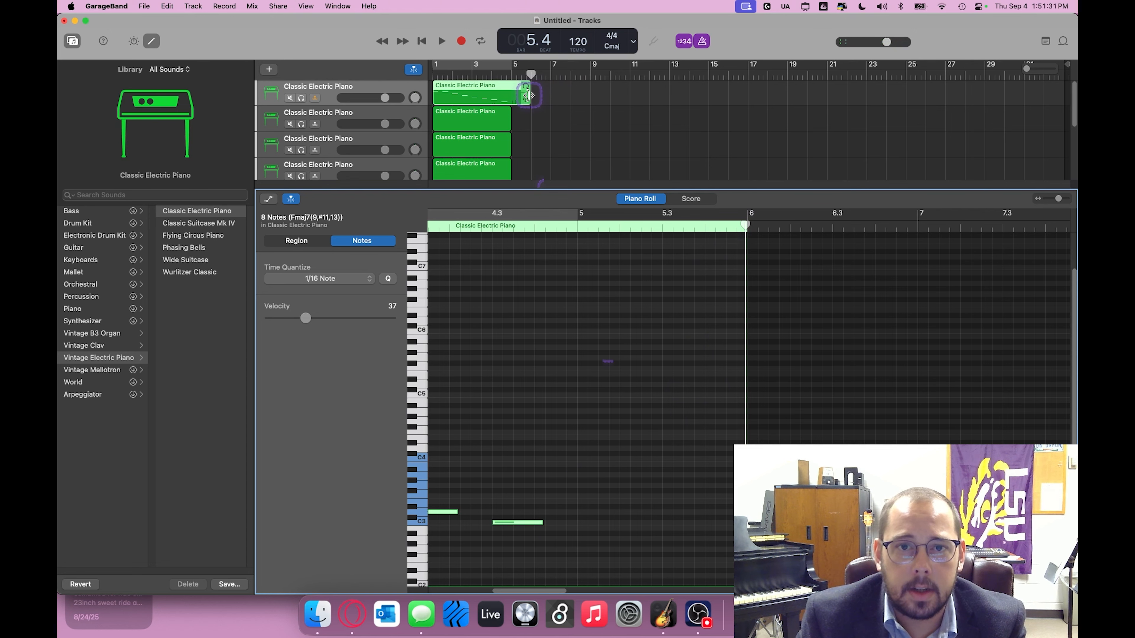
Step: Shorten the first track's region so that it ends at bar 5
left_click_drag(527, 97, 509, 97)
scroll(718, 497, "right", 3)
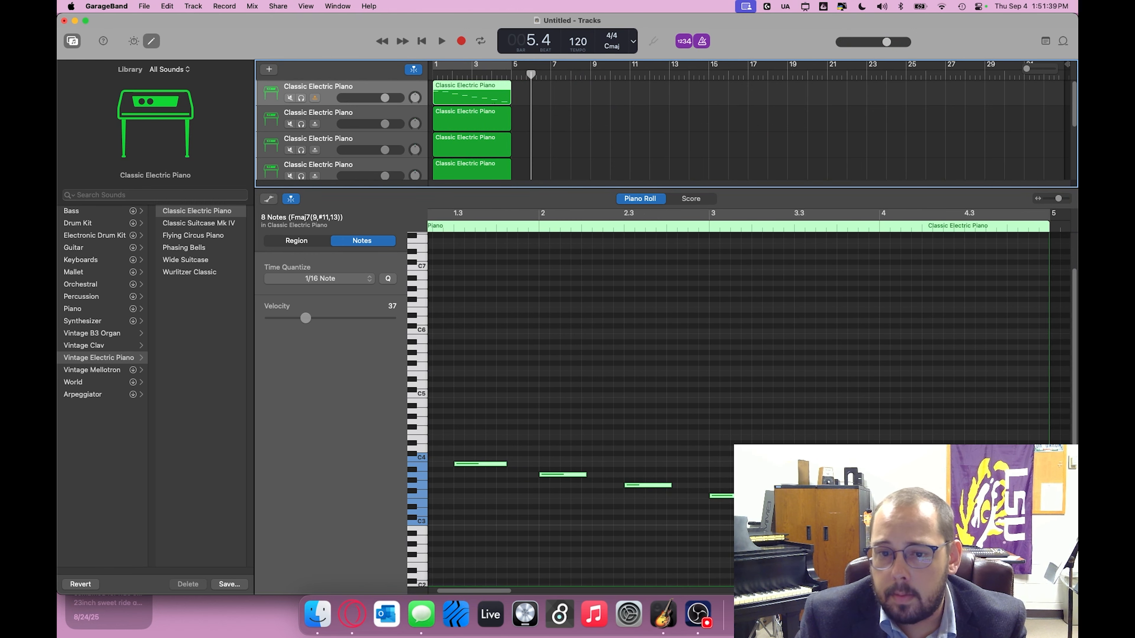
key("super+a")
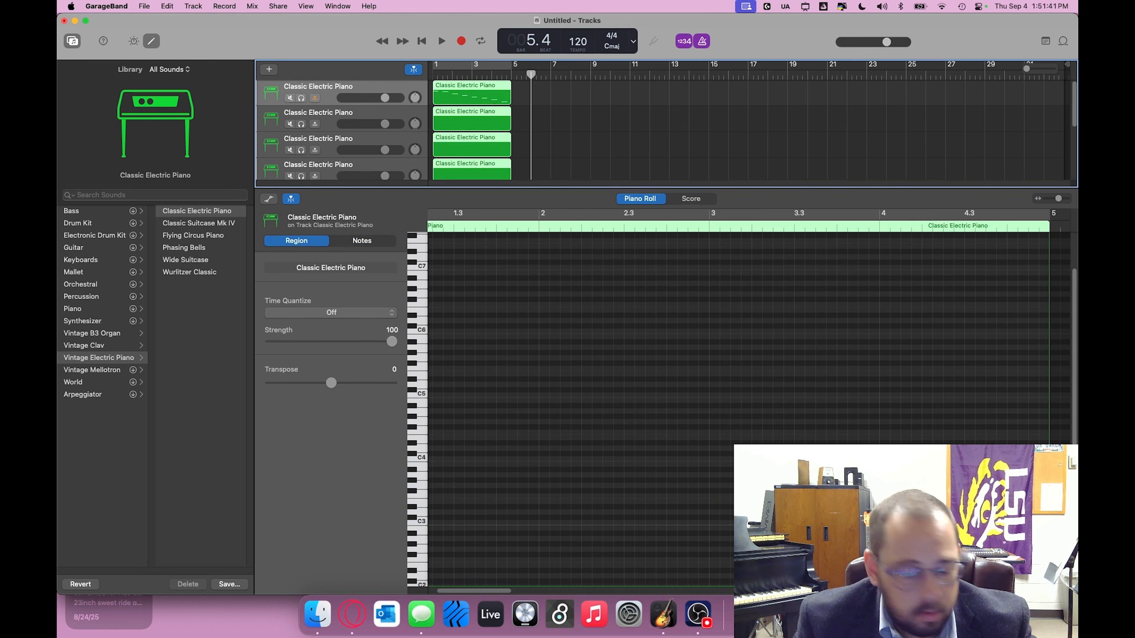
scroll(749, 403, "left", 3)
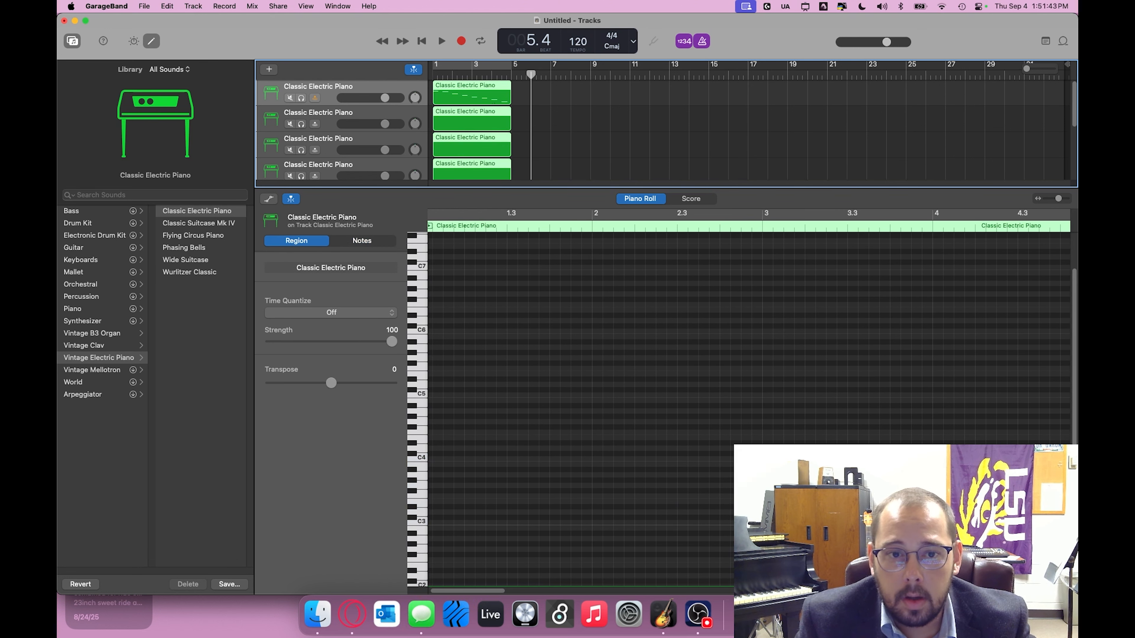
scroll(749, 402, "down", 2)
scroll(749, 402, "down", 8)
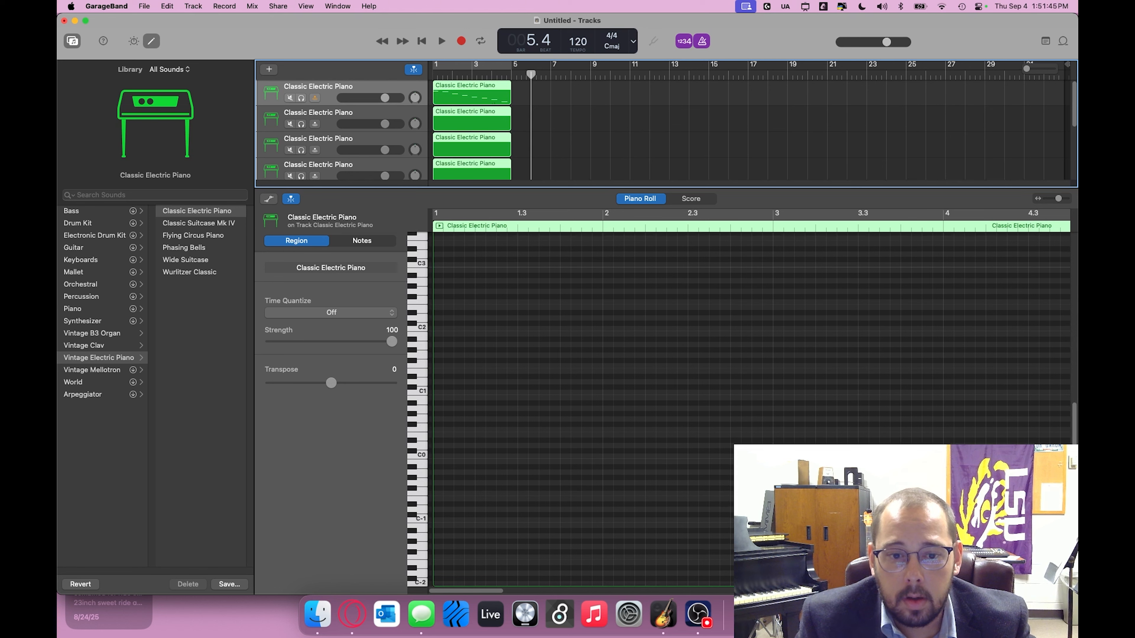
left_click(336, 104)
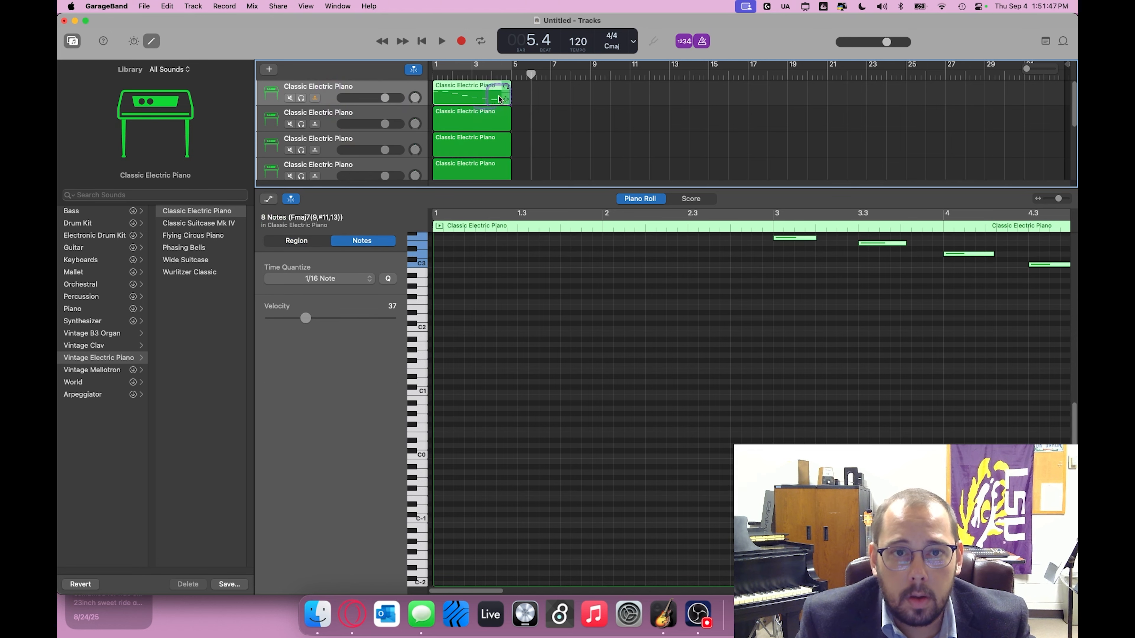
Step: Lengthen all eight selected notes together to about two beats each, so that each nearly reaches the start of the next
scroll(606, 332, "up", 4)
scroll(620, 356, "right", 1)
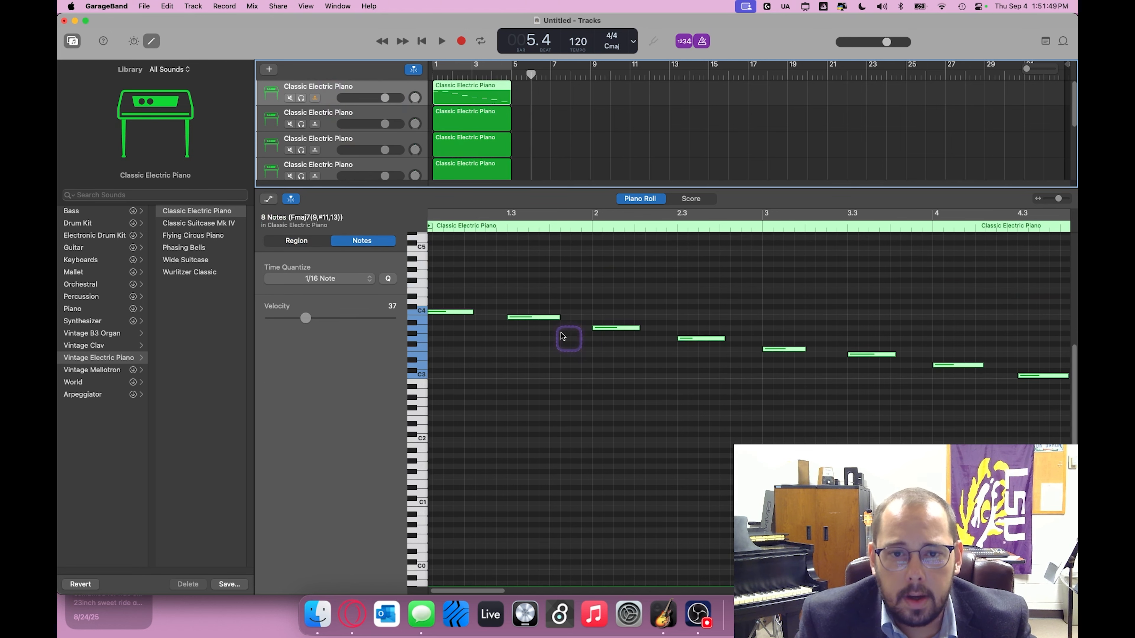
left_click(474, 314)
left_click_drag(474, 314, 505, 323)
scroll(585, 389, "right", 3)
scroll(585, 390, "left", 4)
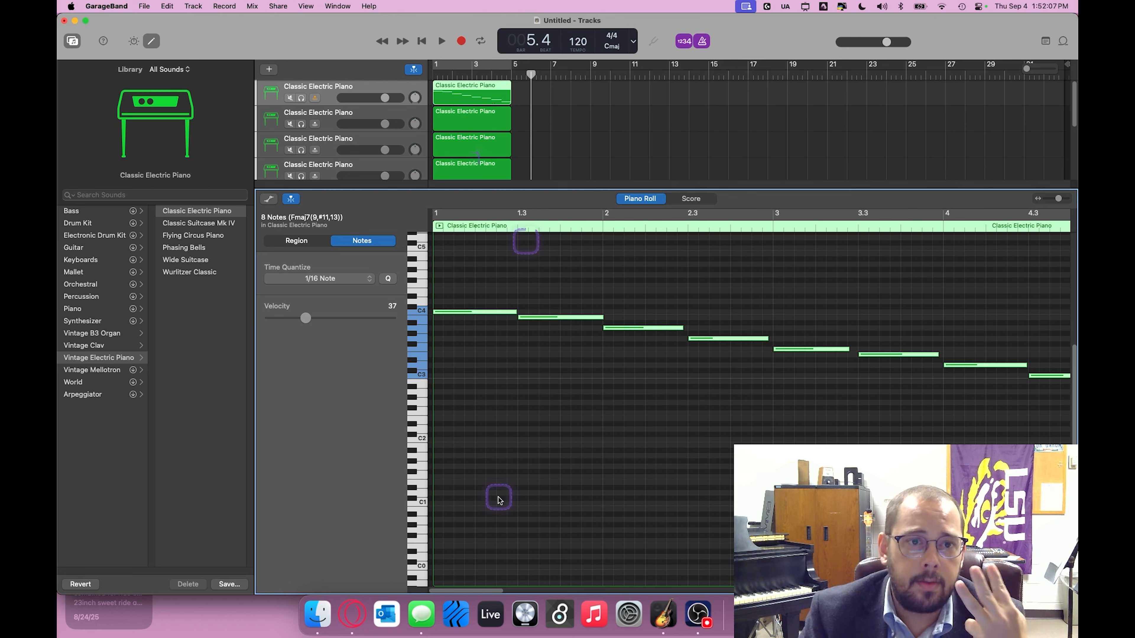
Step: Record an ascending scale from C2 to C3 on the second track, starting at bar 1, and stop after the last note
left_click(509, 468)
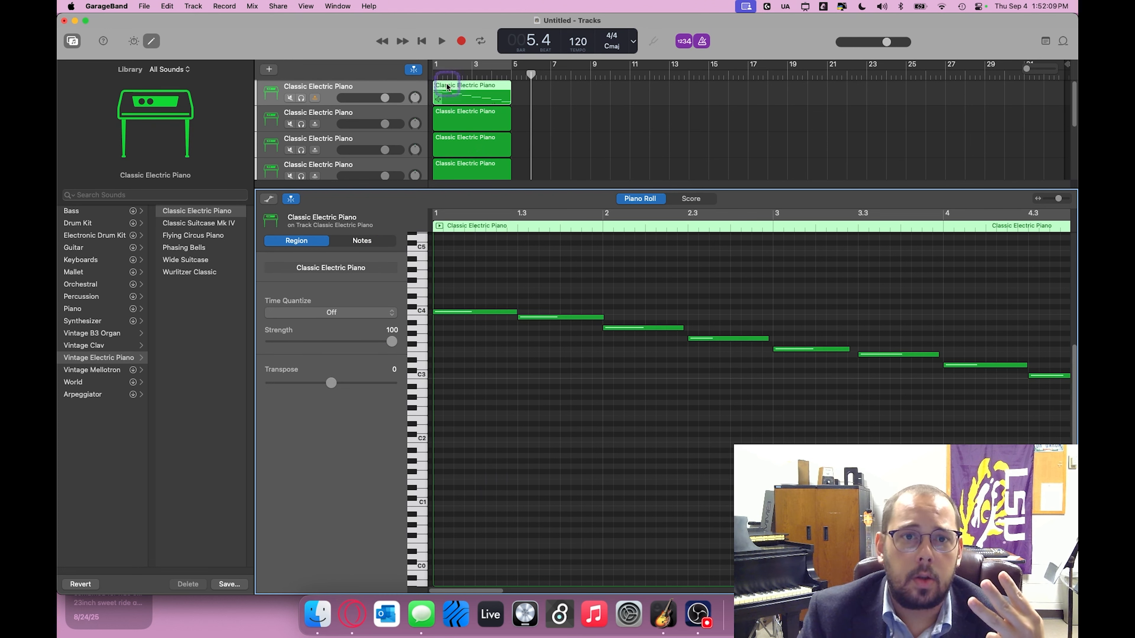
left_click(394, 119)
left_click(403, 149)
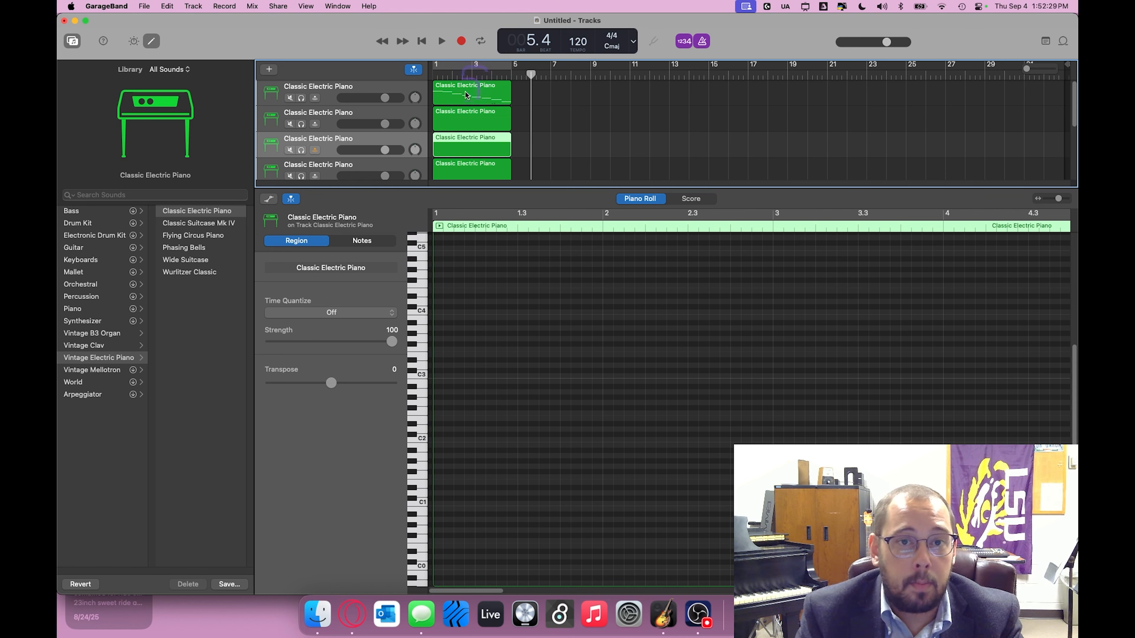
left_click(443, 118)
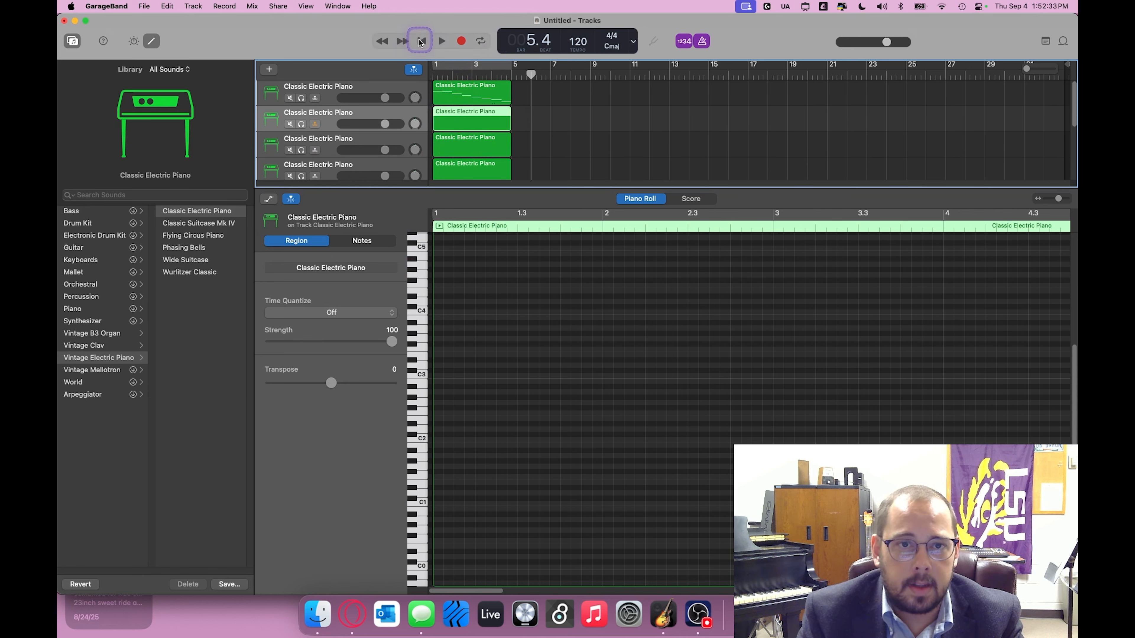
left_click(421, 40)
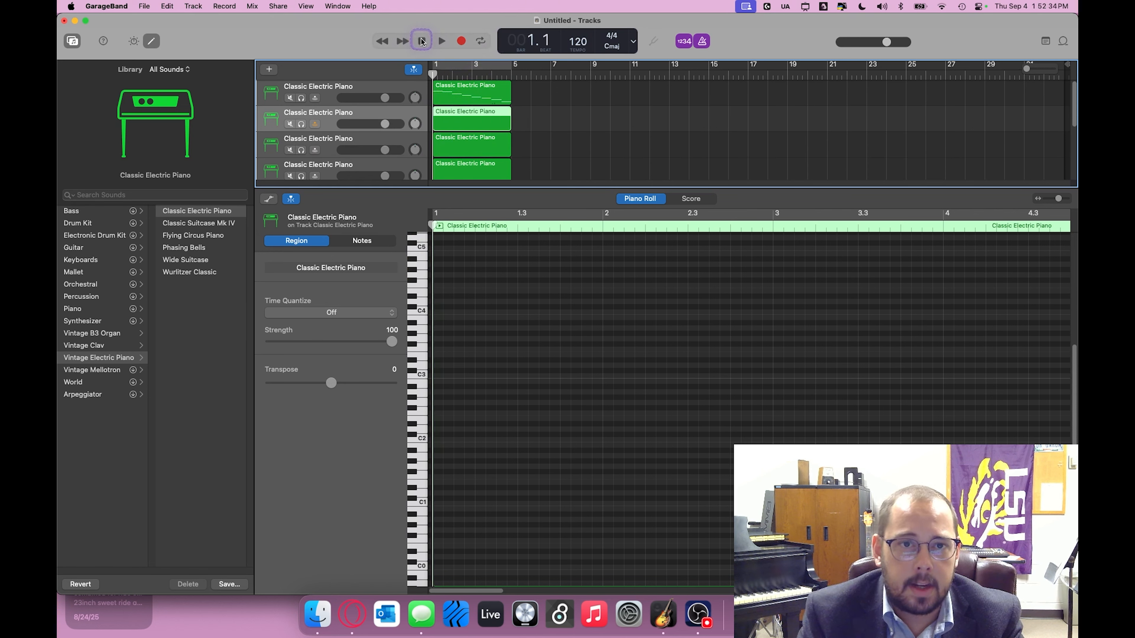
left_click(462, 41)
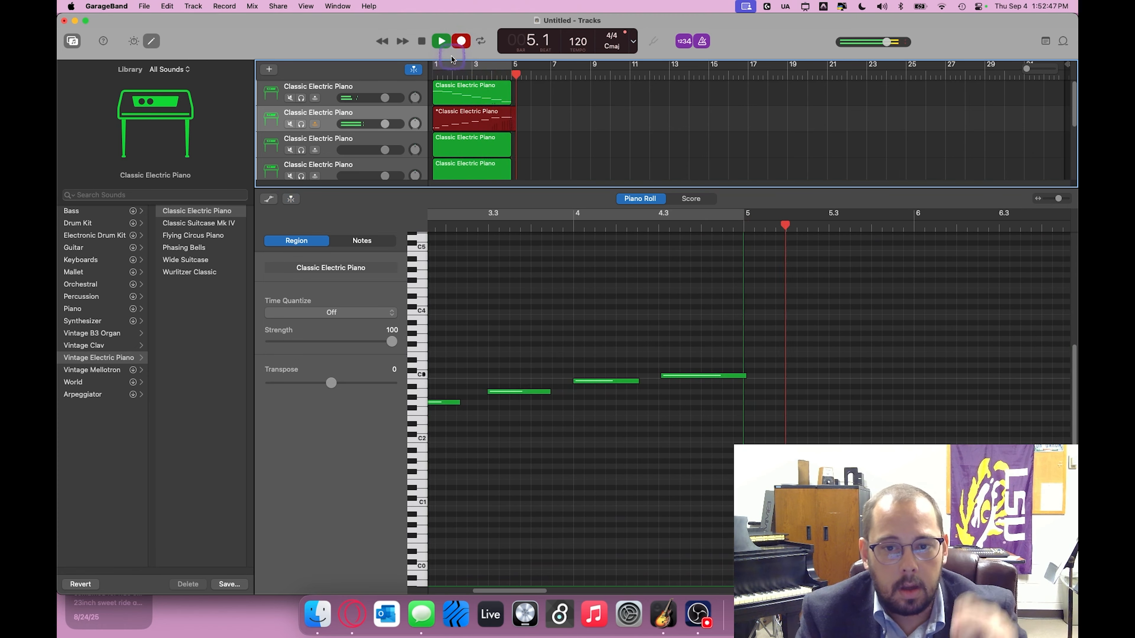
left_click(460, 44)
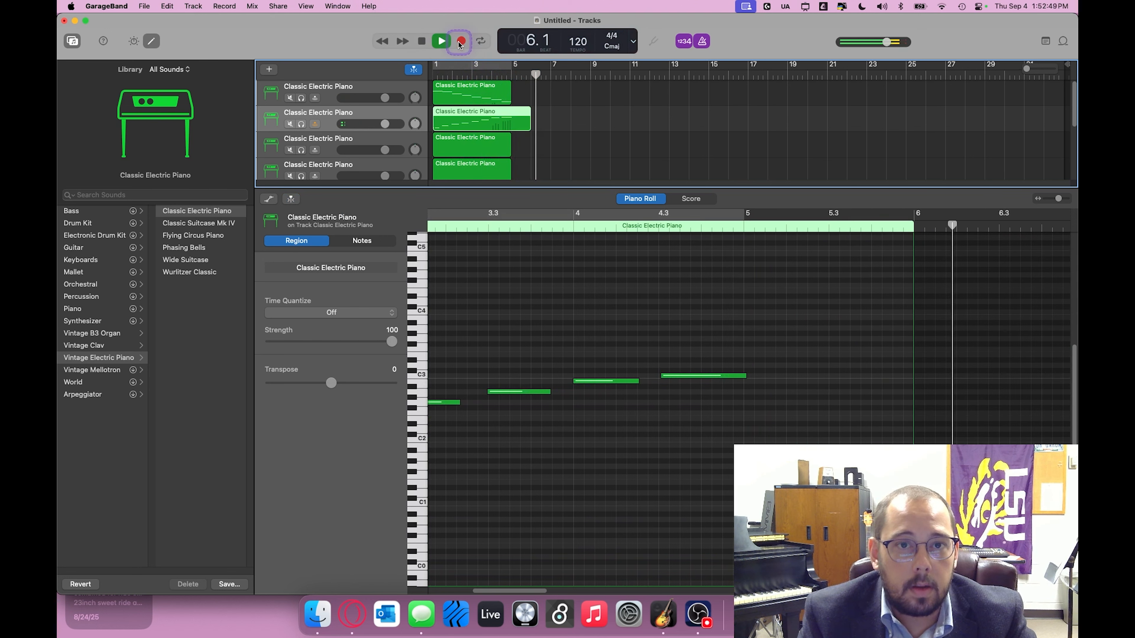
left_click(423, 41)
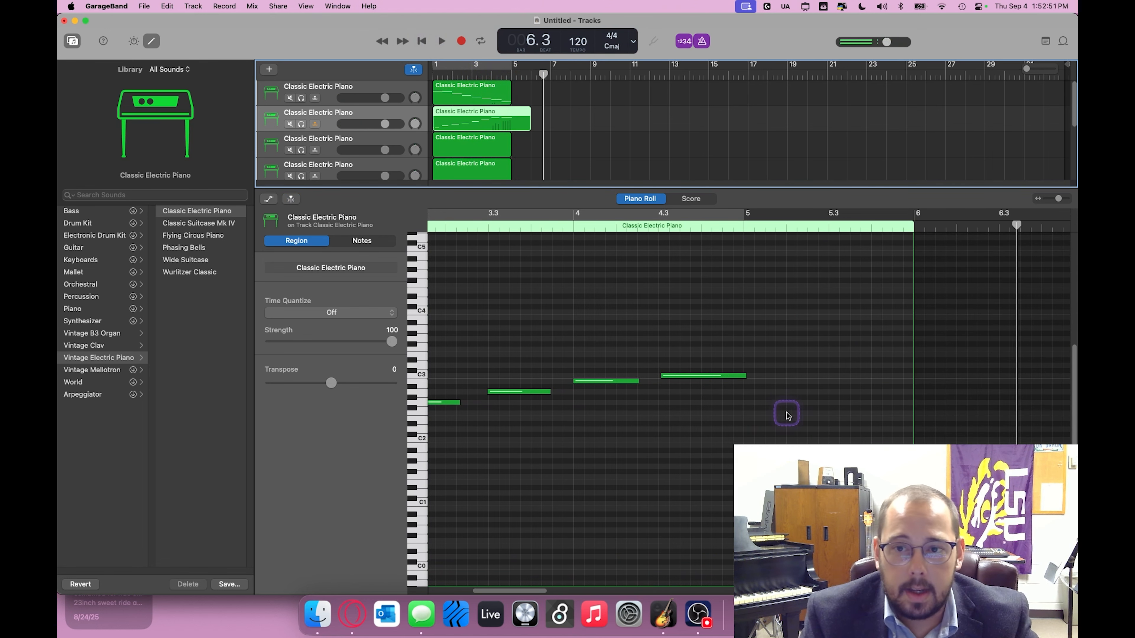
Step: Shorten the second track's region to end at bar 5 and delete the stray short note at its start
scroll(786, 413, "left", 2)
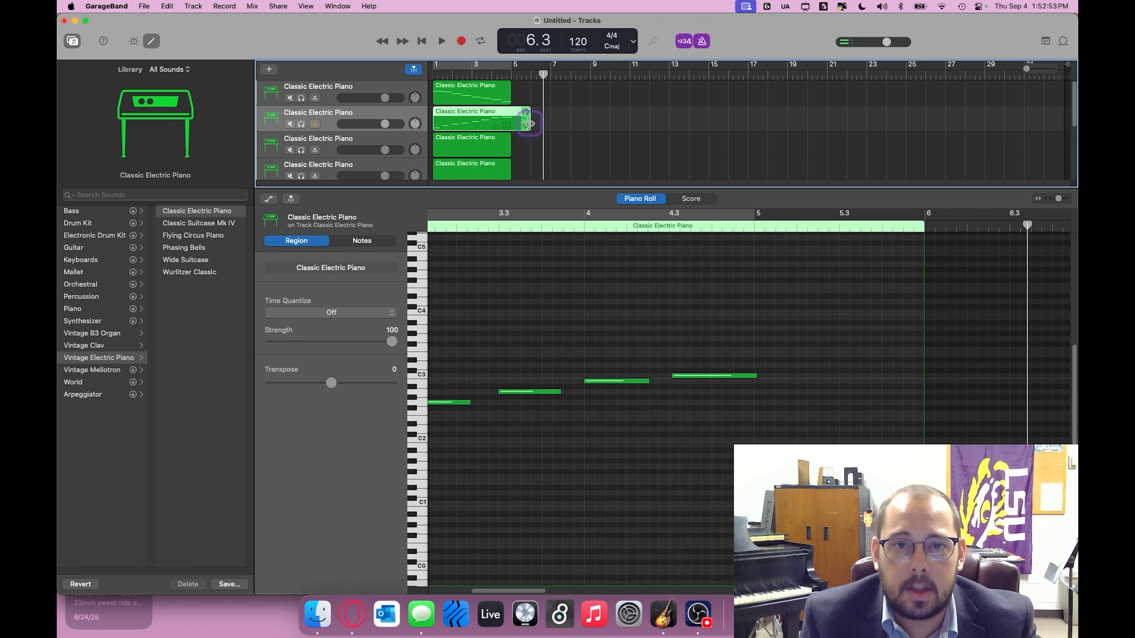
left_click_drag(530, 128, 511, 128)
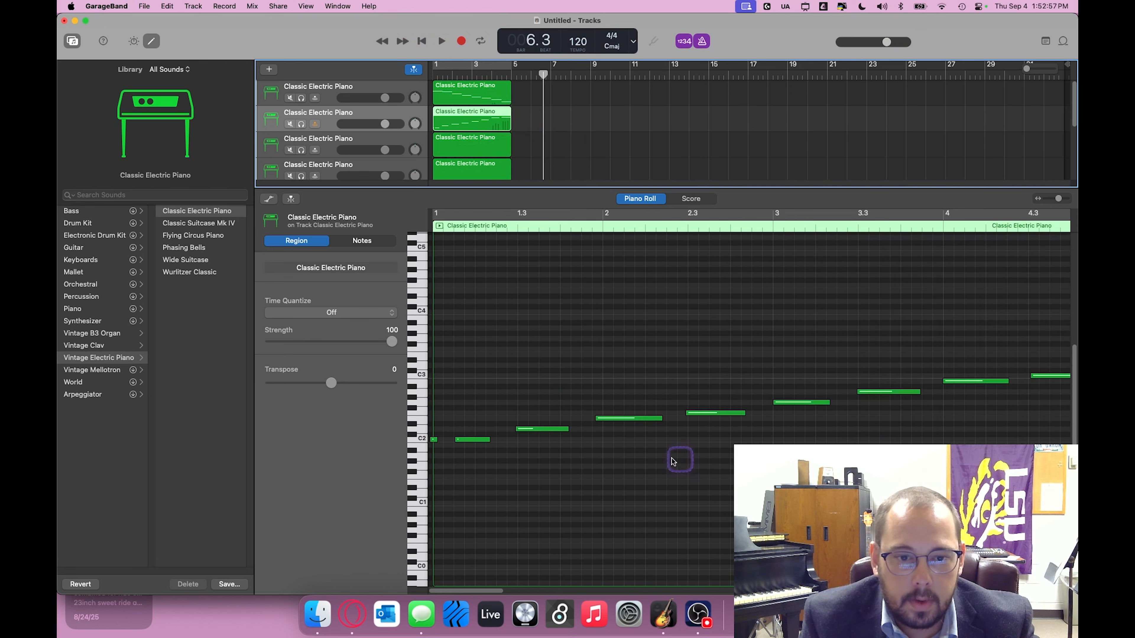
left_click(433, 440)
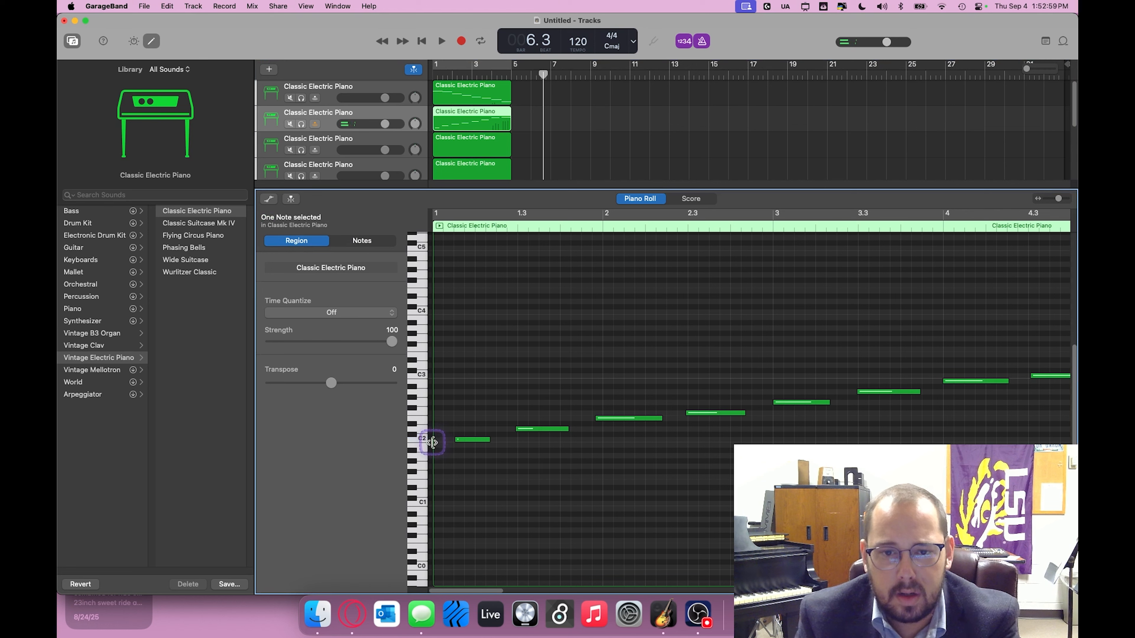
Step: Make the first C2 note start at bar 1 and last about two beats, and quantize all eight notes to 1/16 Note
left_click_drag(472, 437, 456, 439)
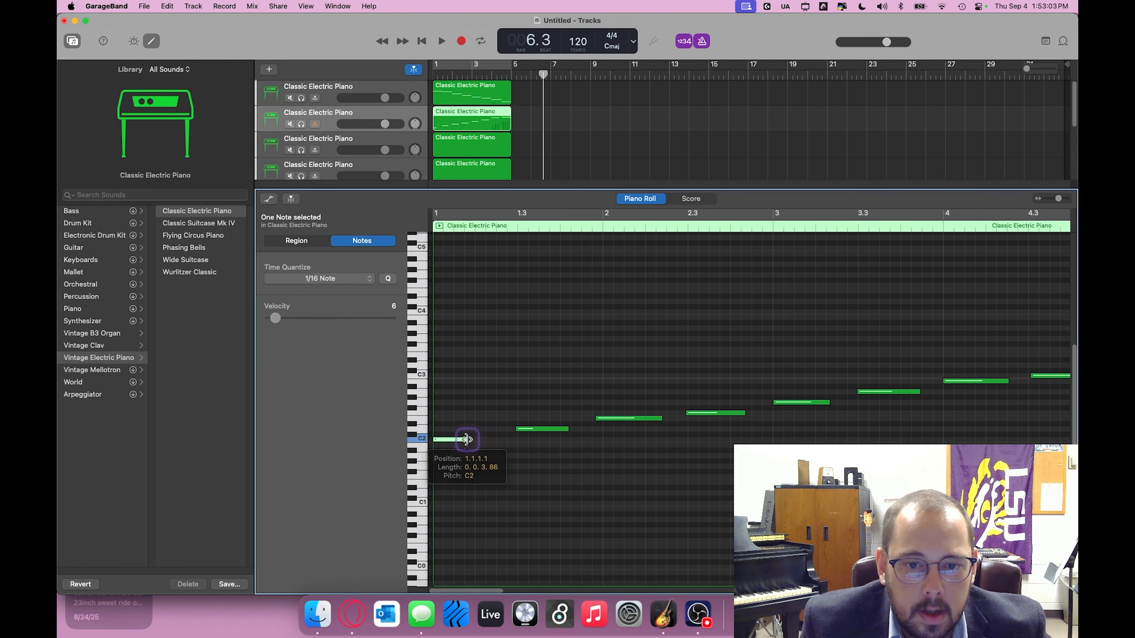
left_click_drag(466, 440, 518, 442)
key("super+a")
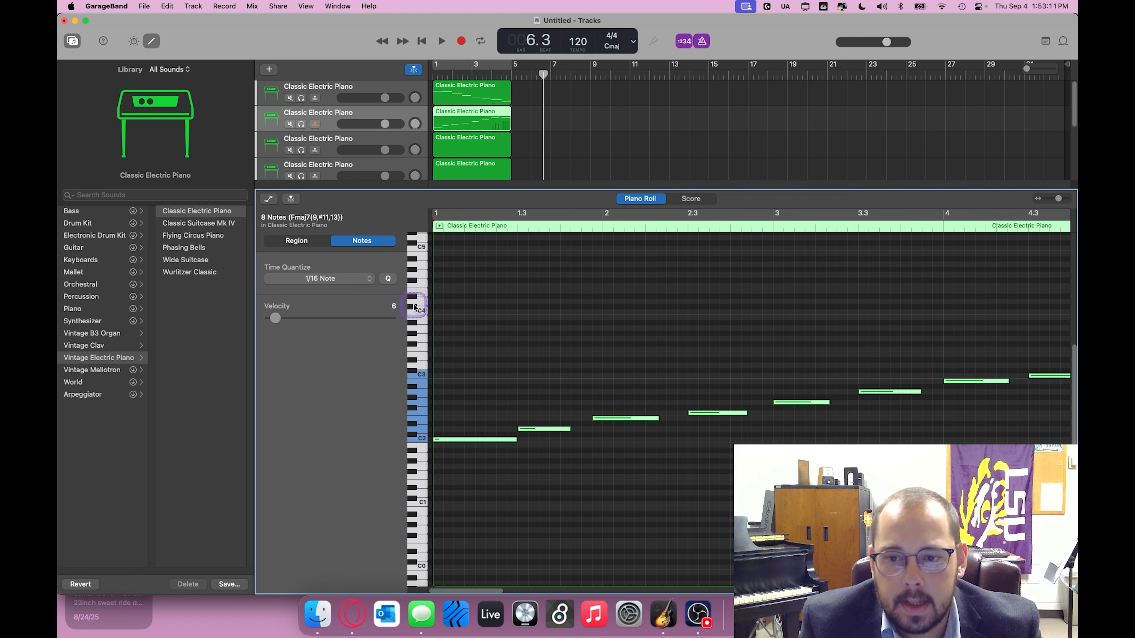
Step: Lengthen the second track's shorter notes one by one so that each reaches the start of the next, and select all eight notes
left_click(518, 466)
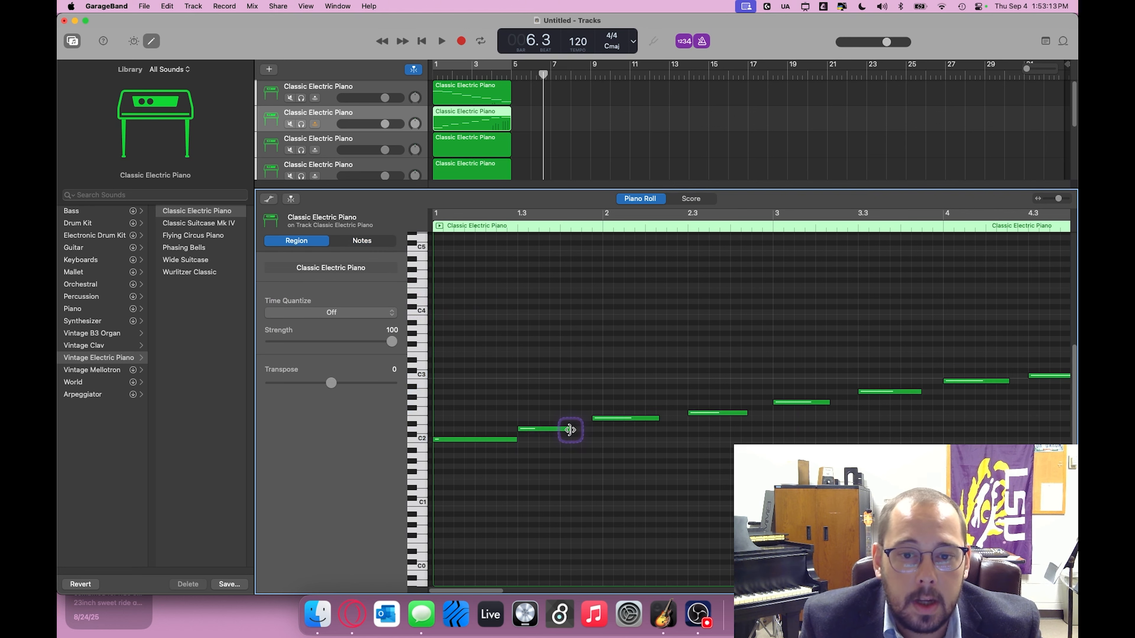
left_click_drag(569, 430, 760, 418)
scroll(762, 419, "right", 3)
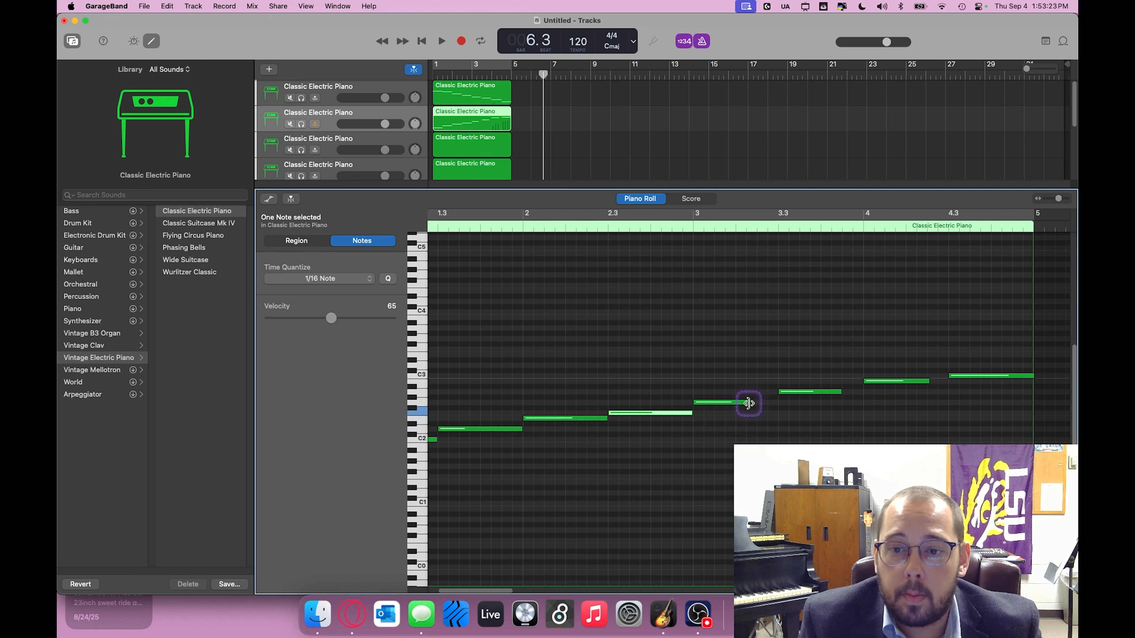
left_click_drag(748, 403, 863, 397)
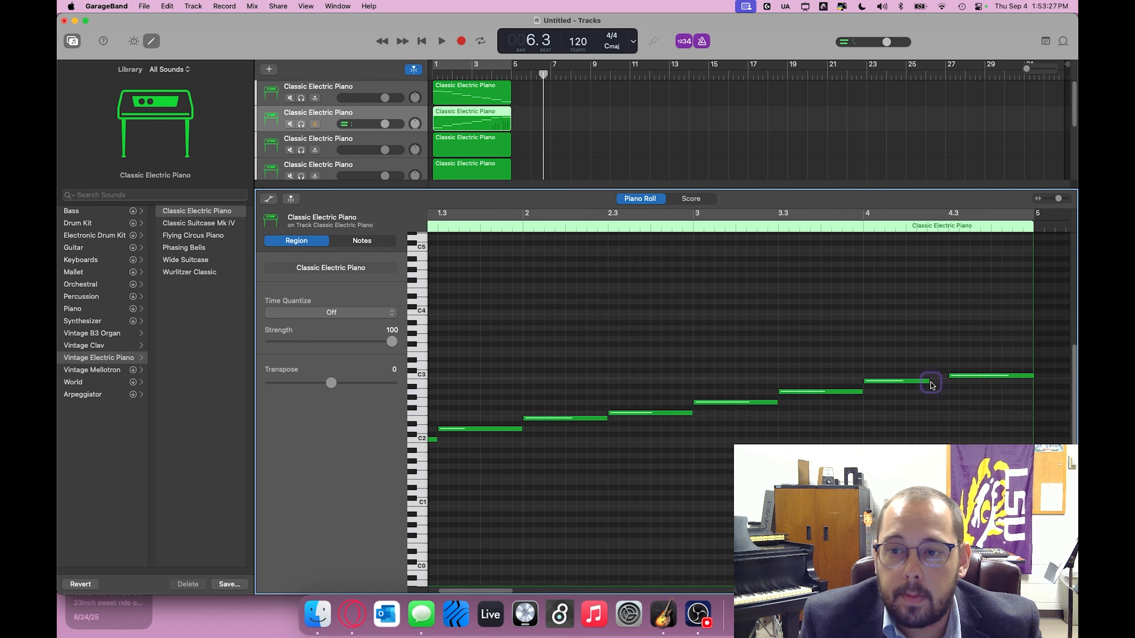
mouse_move(928, 383)
left_mouse_down()
mouse_move(945, 383)
mouse_move(927, 384)
left_mouse_up()
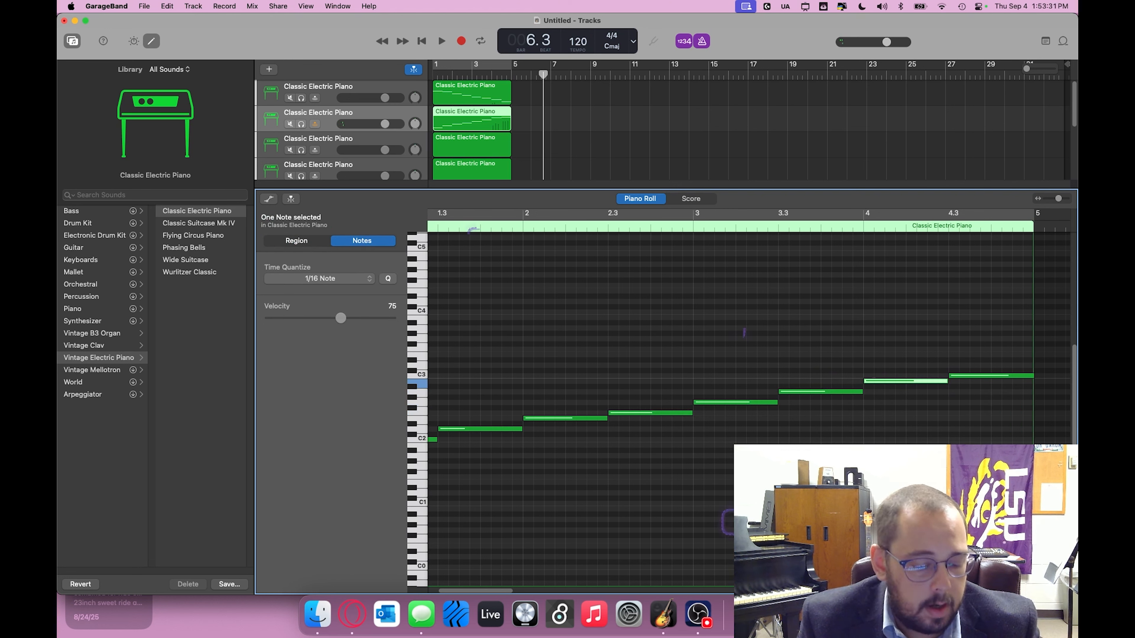
key("super+a")
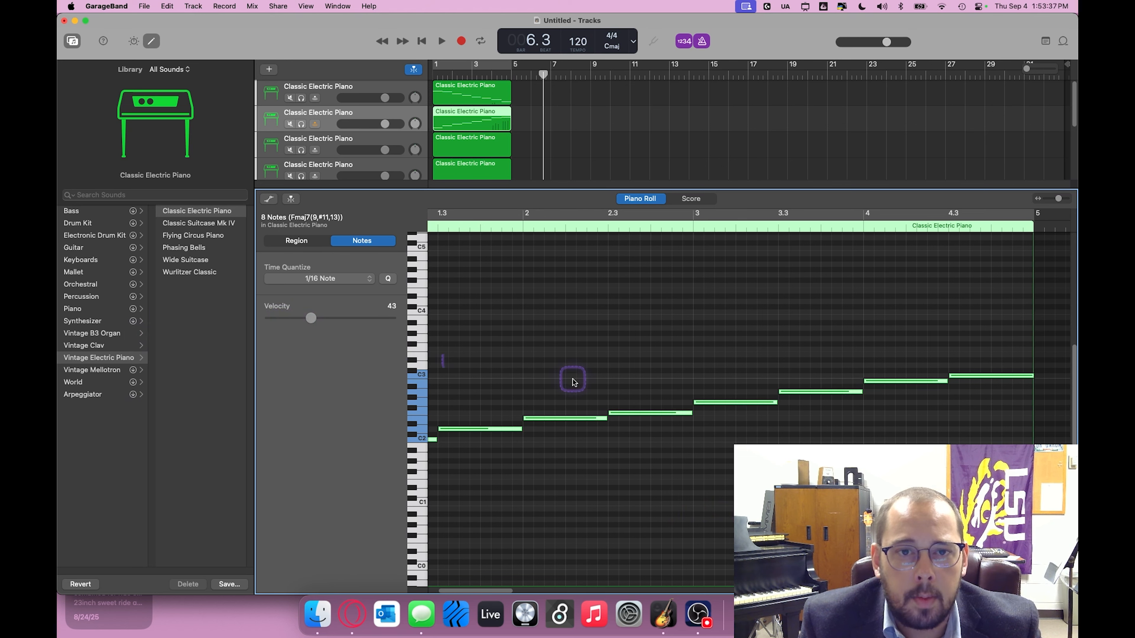
Step: Record a melody of rising and falling notes on the third track from bar 1 and stop at bar 5
left_click(411, 142)
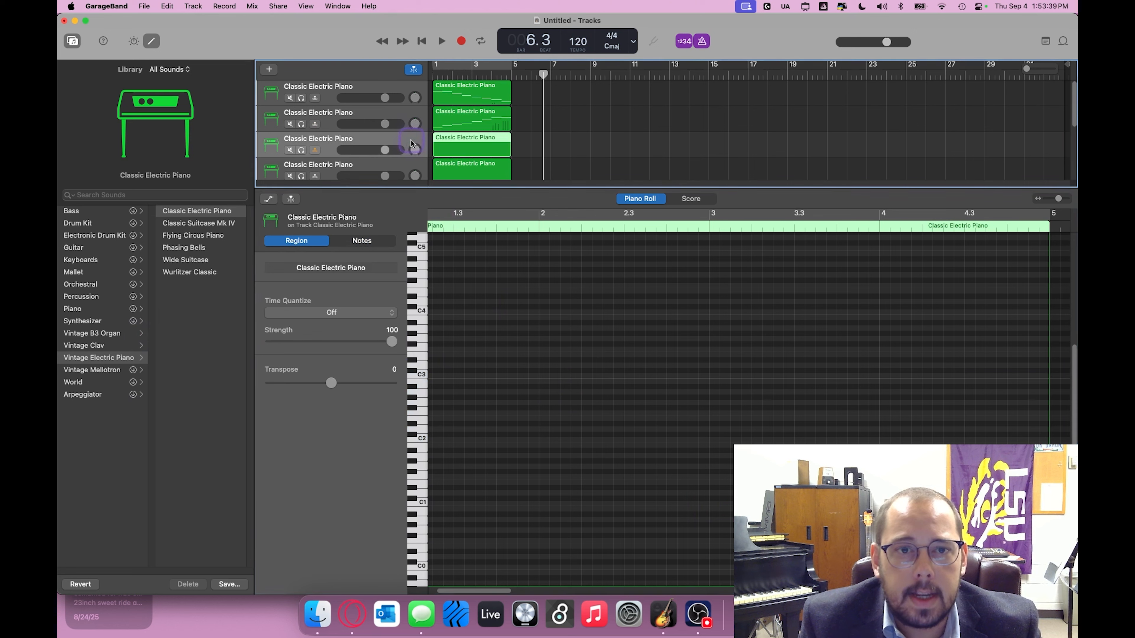
left_click(422, 41)
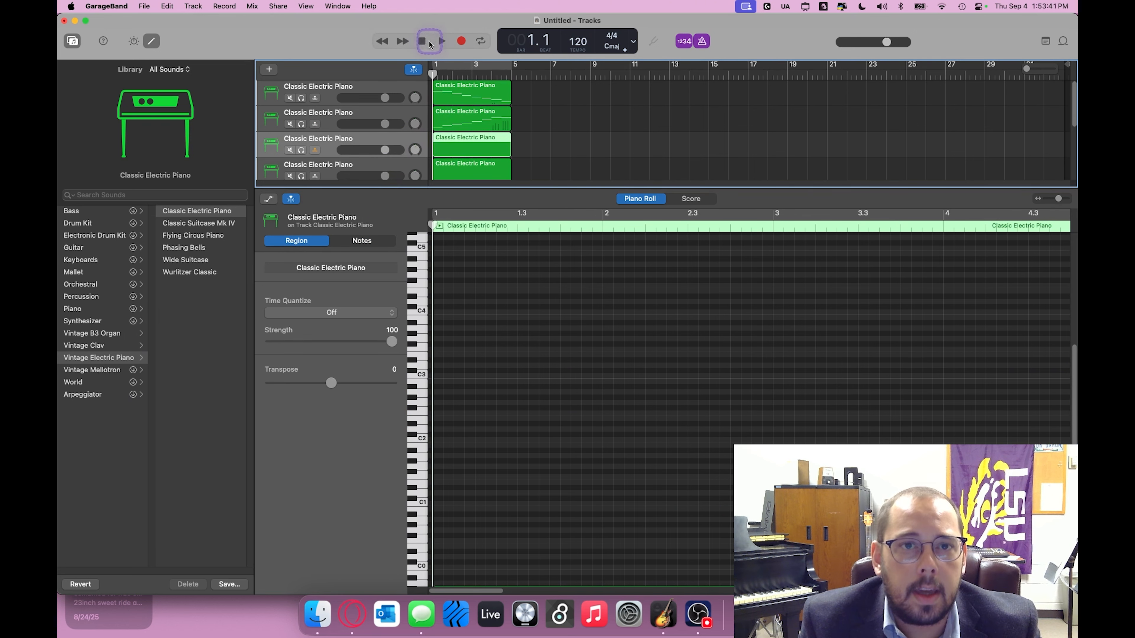
left_click(445, 42)
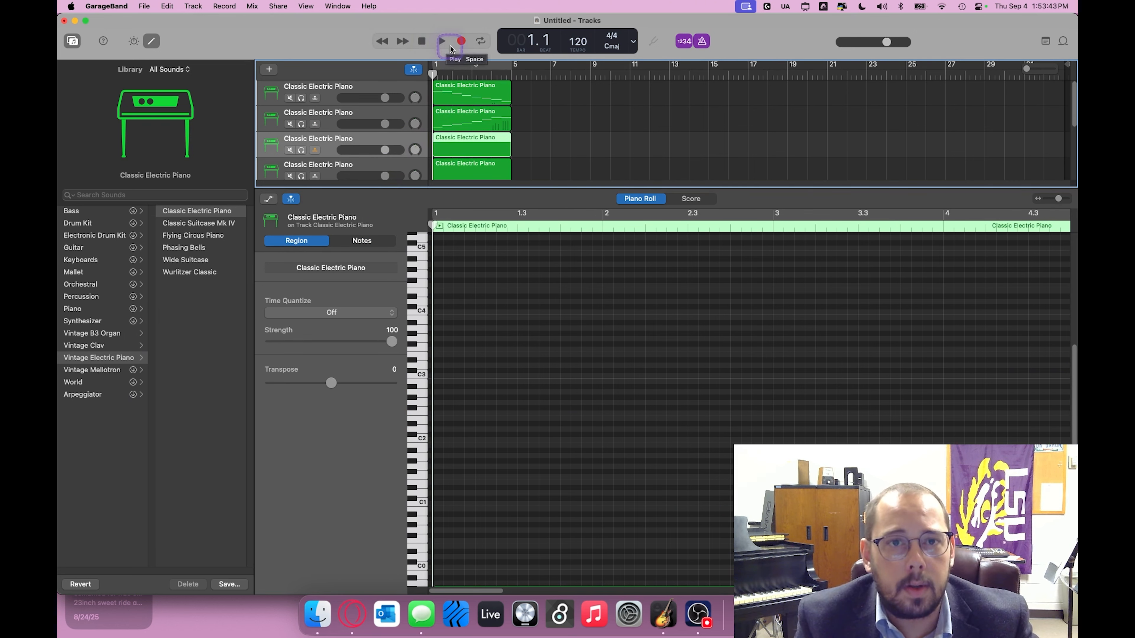
left_click(464, 42)
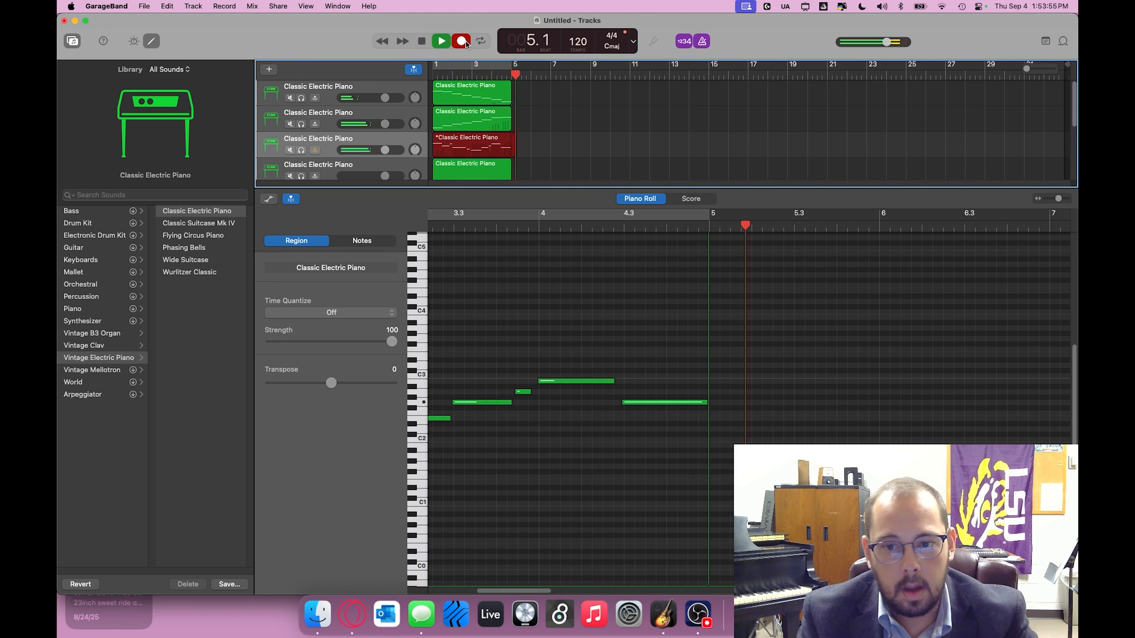
left_click(461, 41)
Step: Quantize all notes of the third track's recorded melody to 1/16 Note
scroll(665, 499, "left", 3)
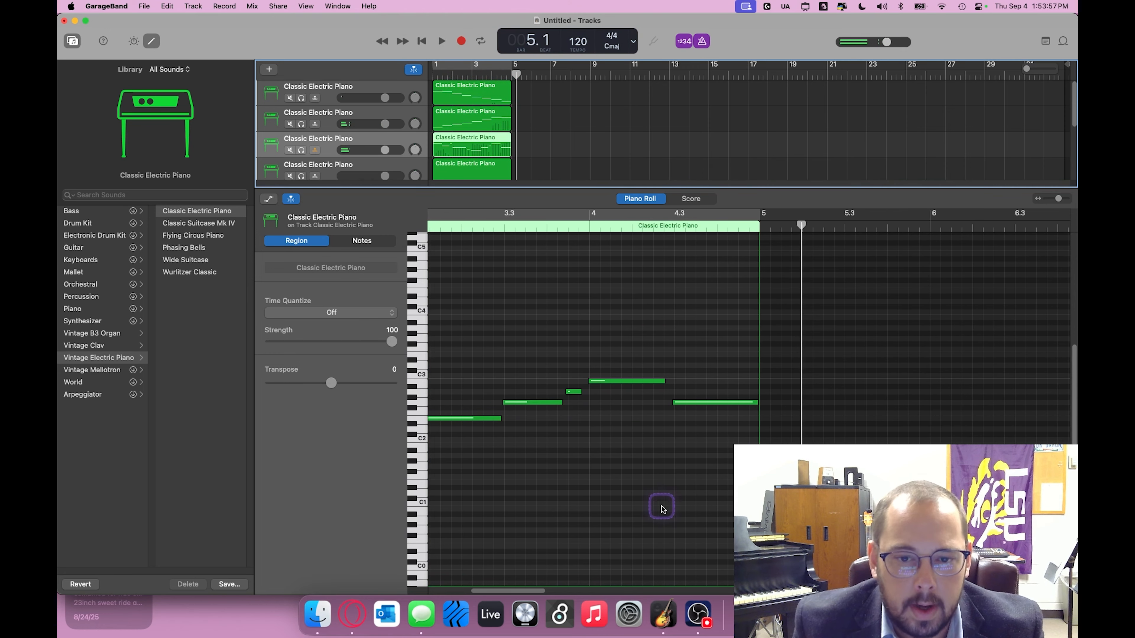
scroll(648, 490, "left", 5)
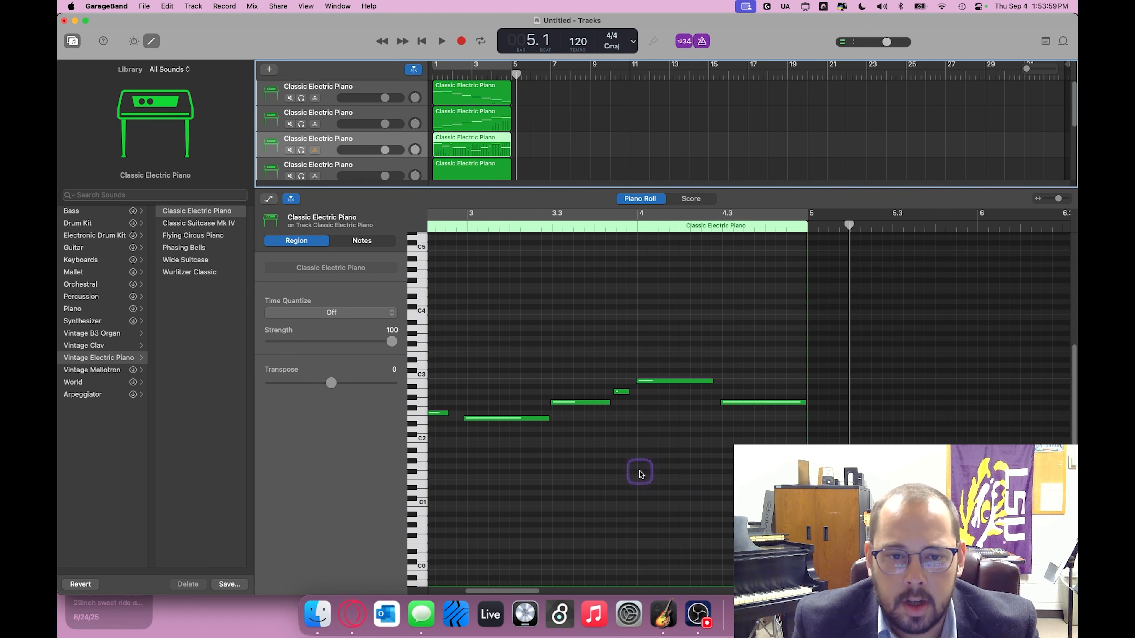
scroll(640, 473, "left", 2)
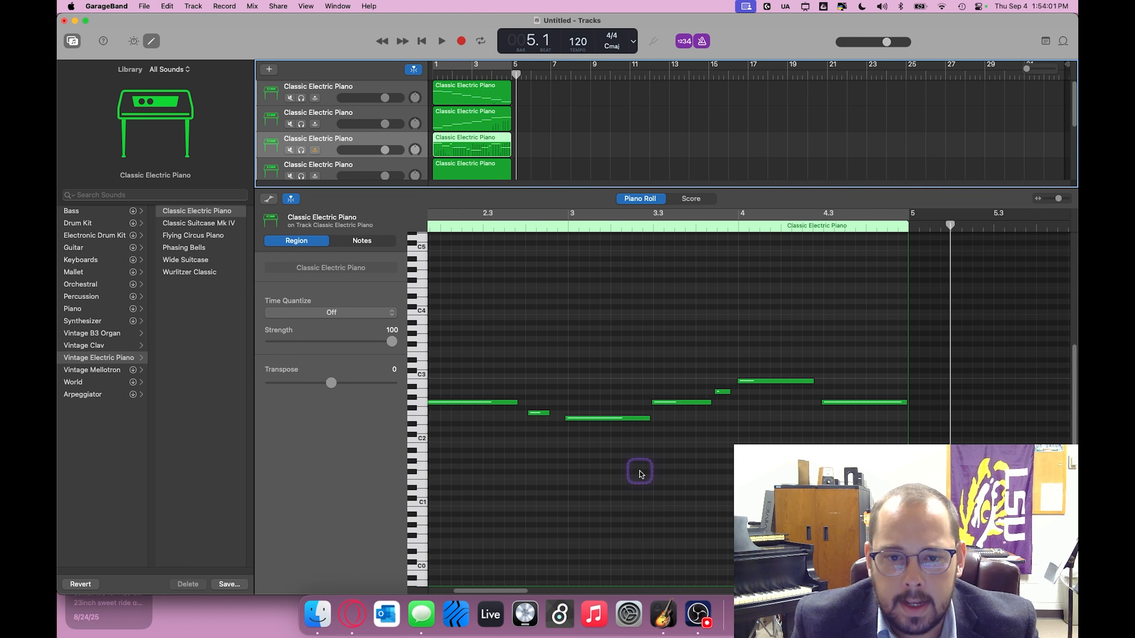
key("super+a")
left_click(405, 119)
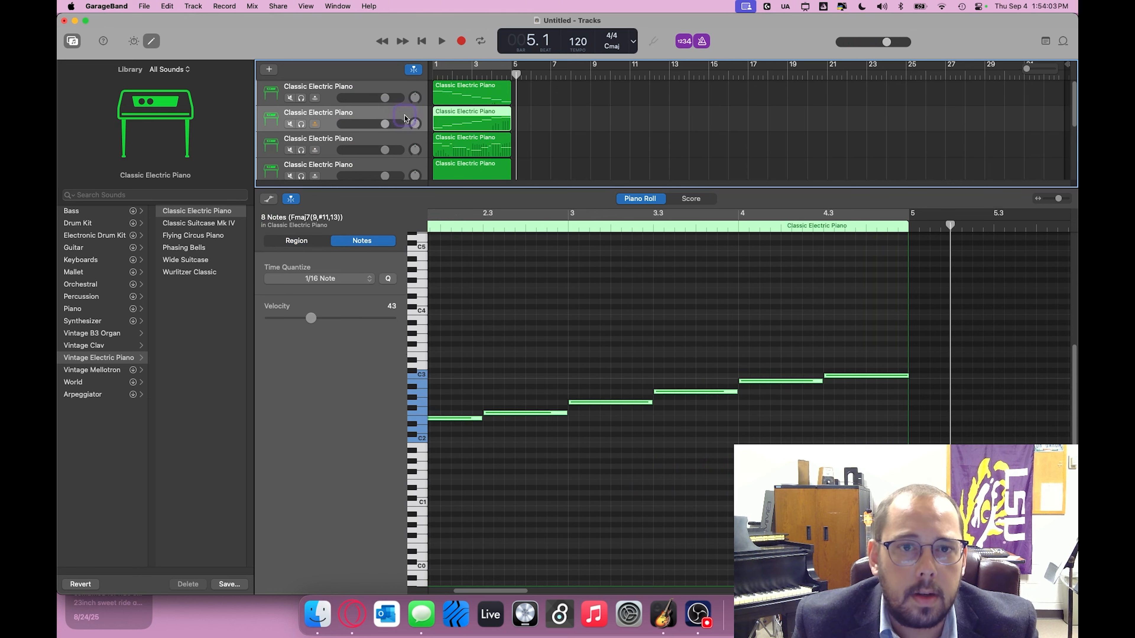
left_click(408, 144)
left_click(586, 333)
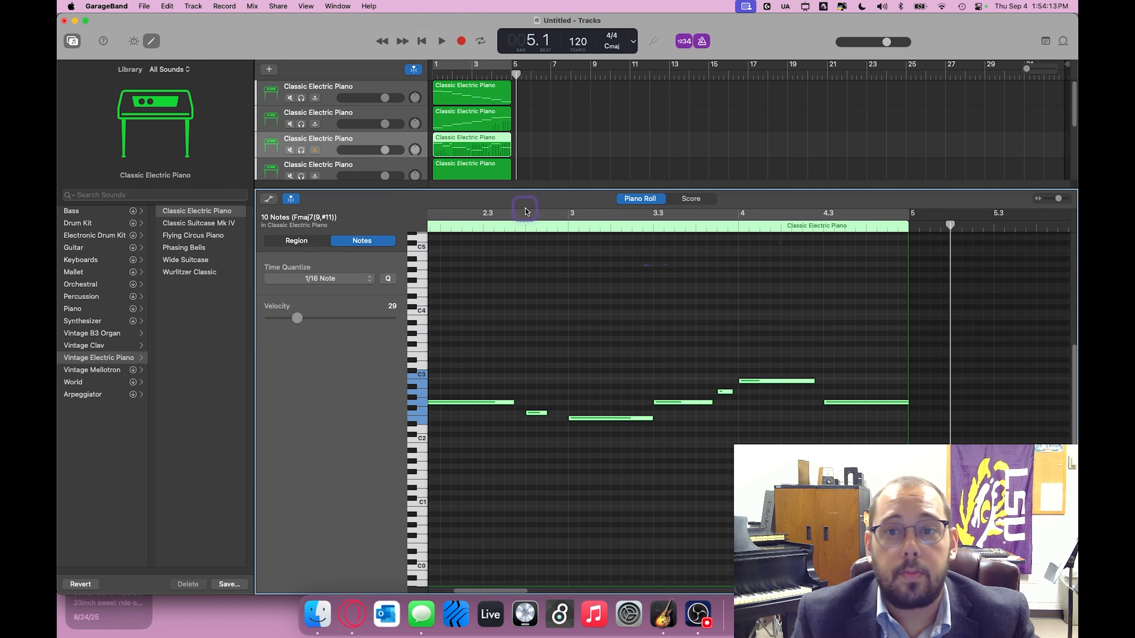
Step: Enlarge the tracks area to show all six tracks and delete the empty regions on the fourth, fifth and sixth tracks
left_click_drag(558, 189, 552, 400)
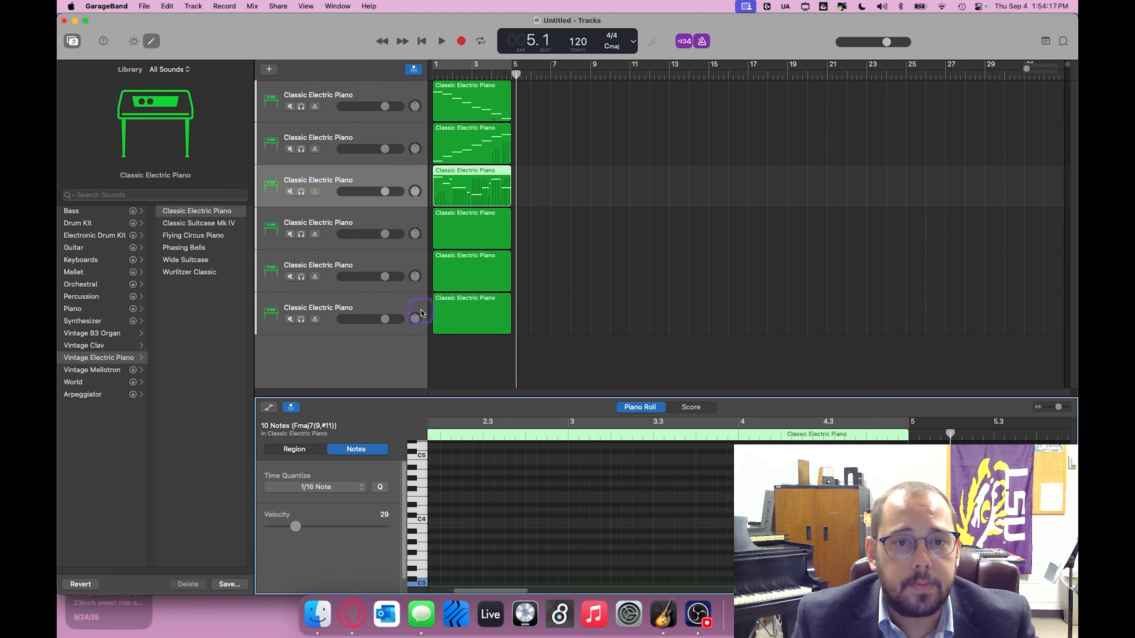
left_click(488, 319)
key("Delete")
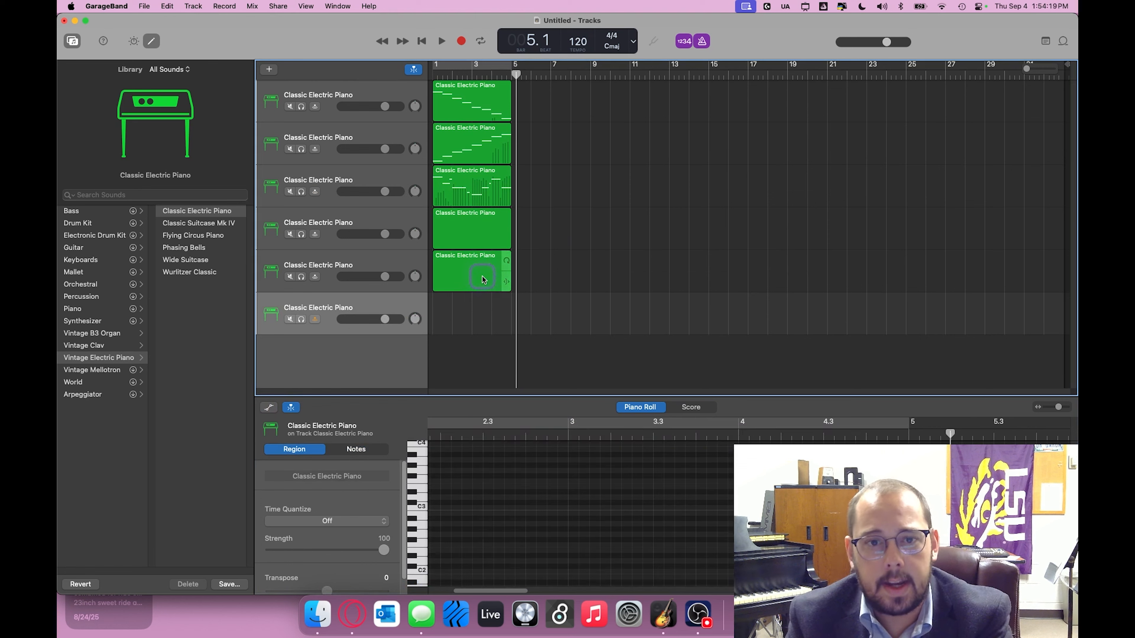
left_click(484, 278)
key("Delete")
left_click(478, 240)
key("Delete")
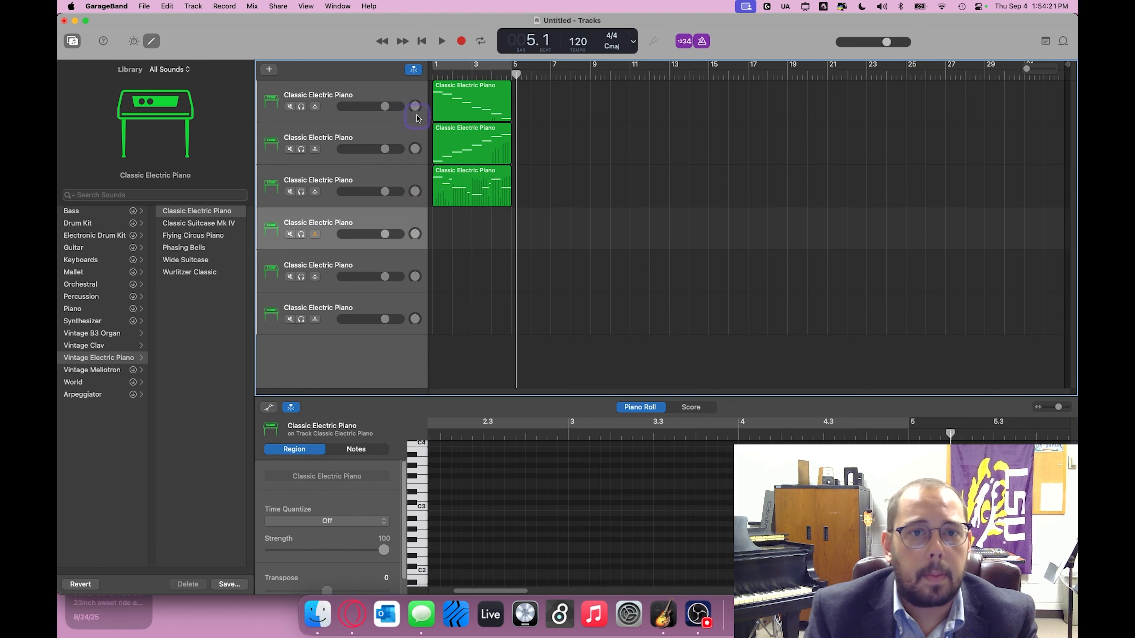
left_click(456, 235)
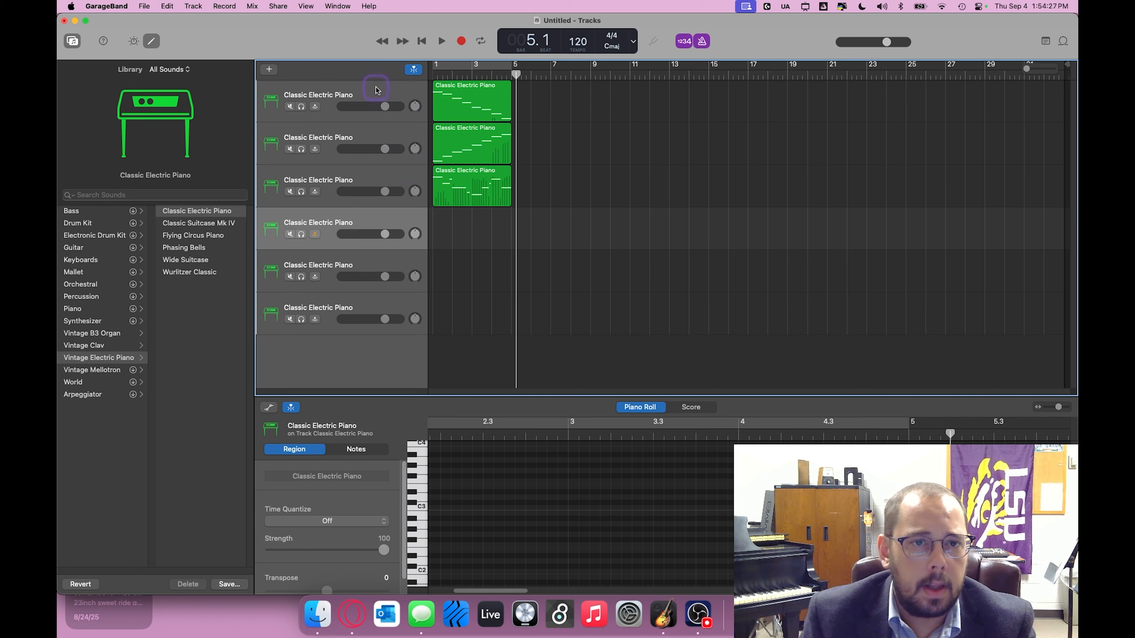
Step: Change the second track's instrument to the Upright Studio Bass sound from the Bass category
left_click(363, 139)
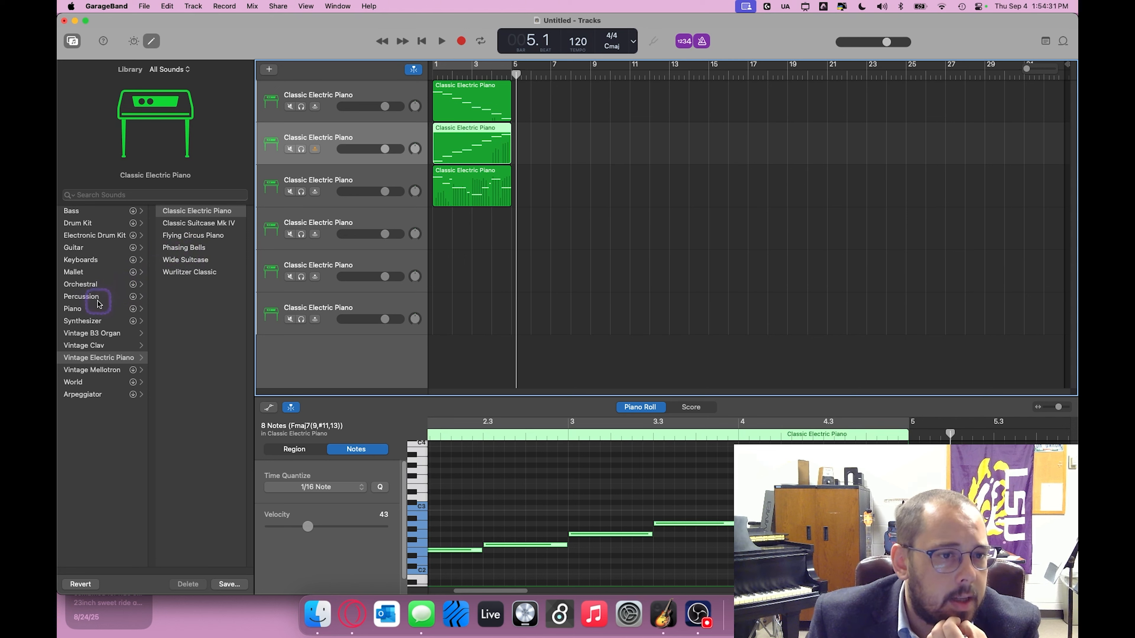
left_click(102, 215)
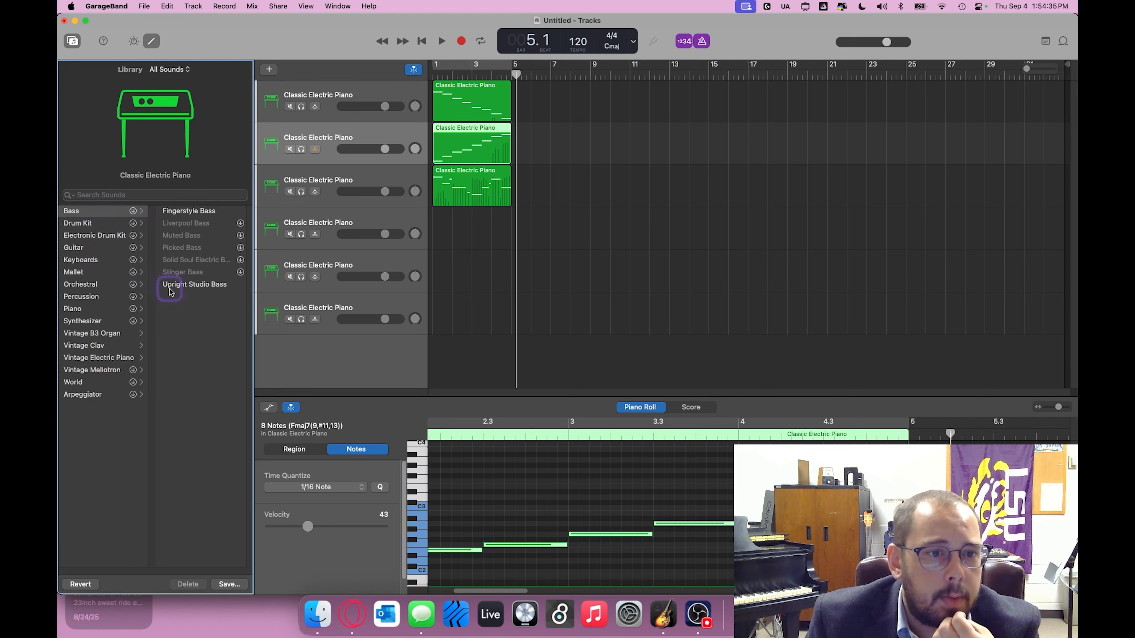
left_click(197, 285)
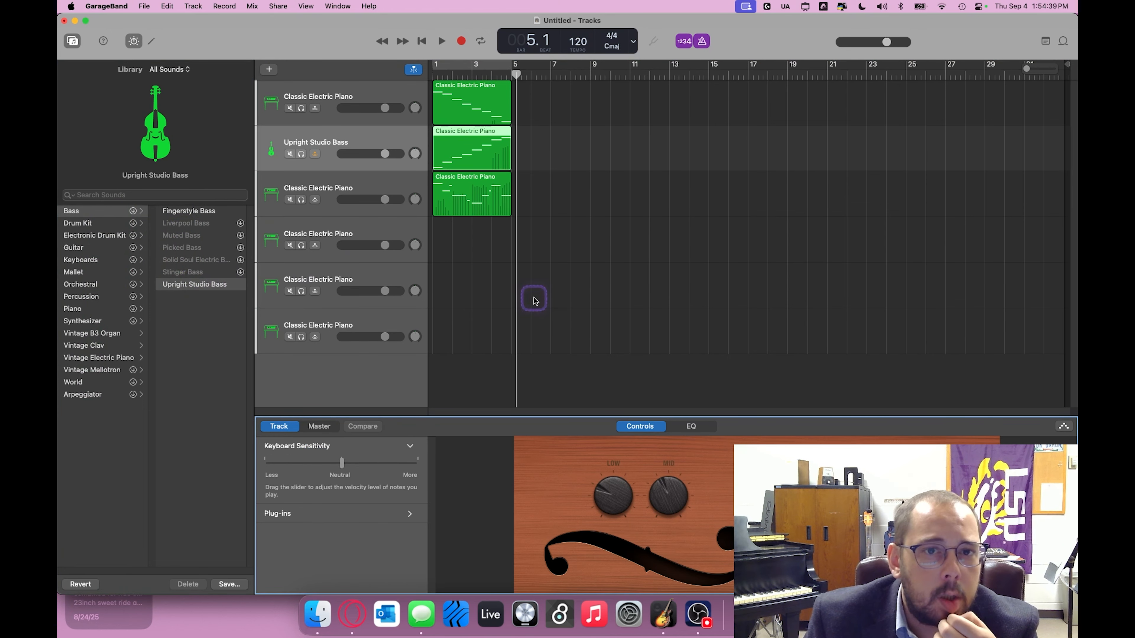
Step: Open the second track's bass region in the piano roll and shift all its notes down, adjusting them back up to set the register
double_click(444, 143)
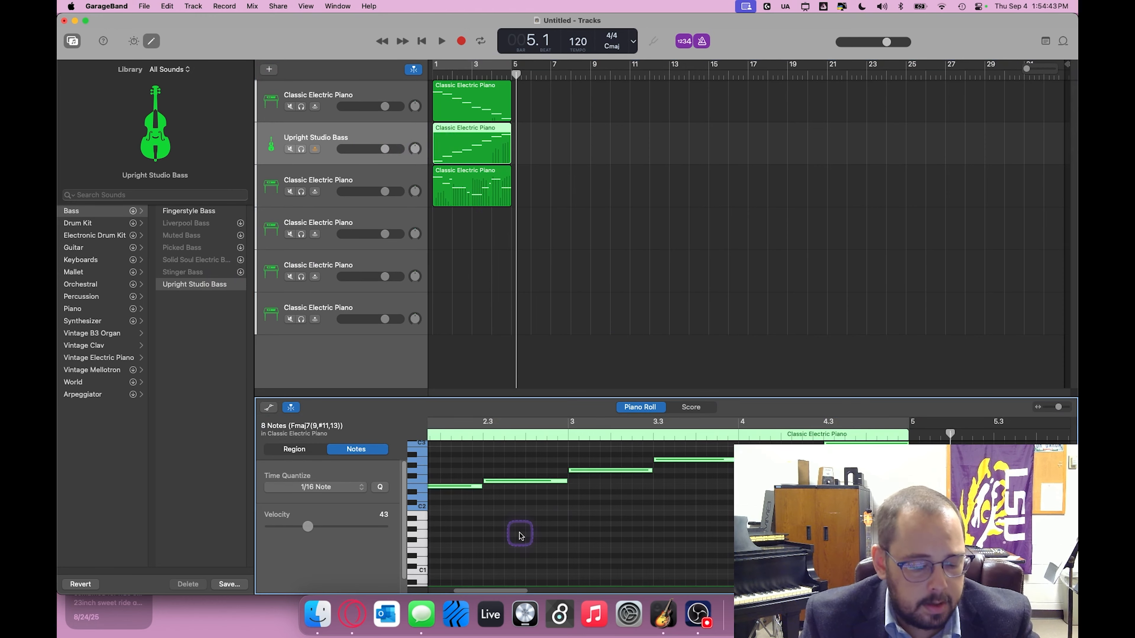
left_click_drag(448, 491, 450, 573)
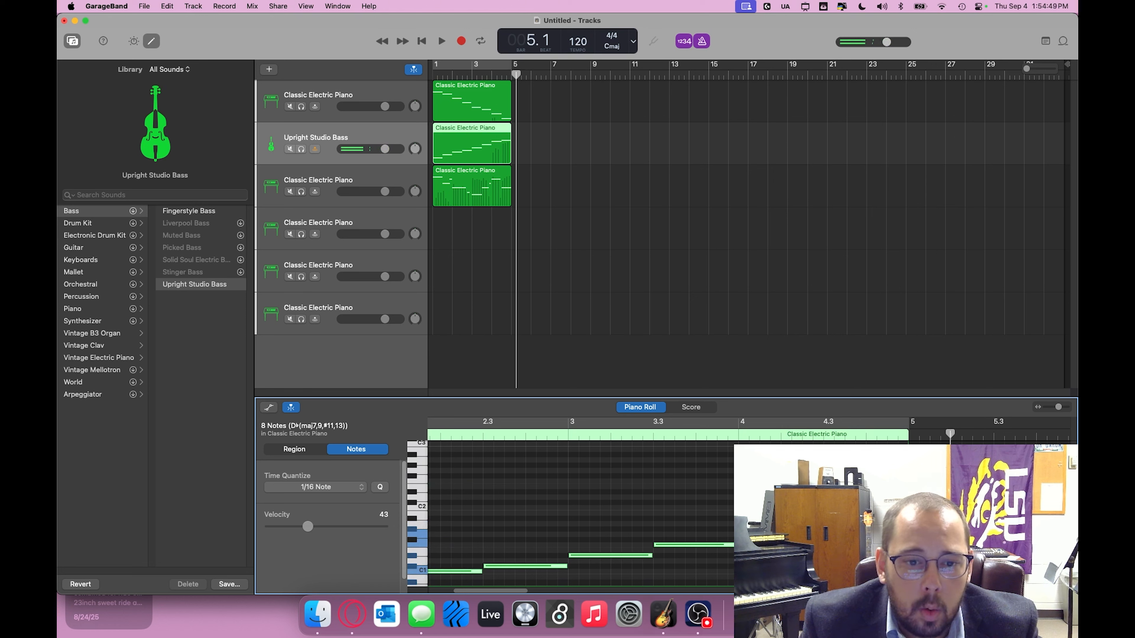
scroll(697, 540, "left", 5)
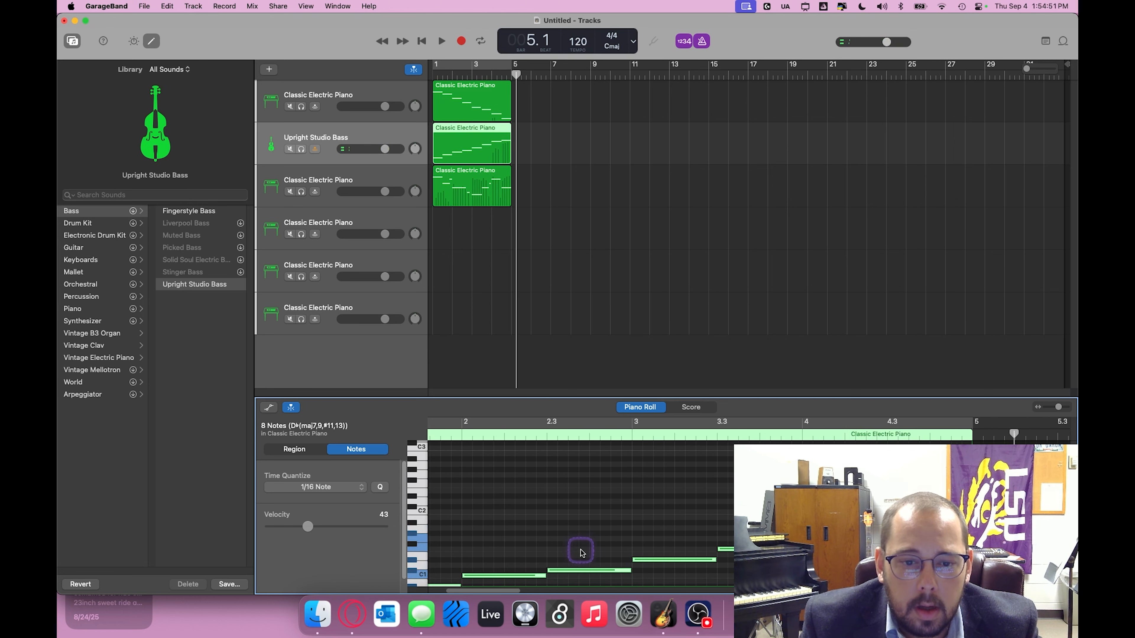
scroll(544, 531, "down", 3)
scroll(544, 532, "left", 2)
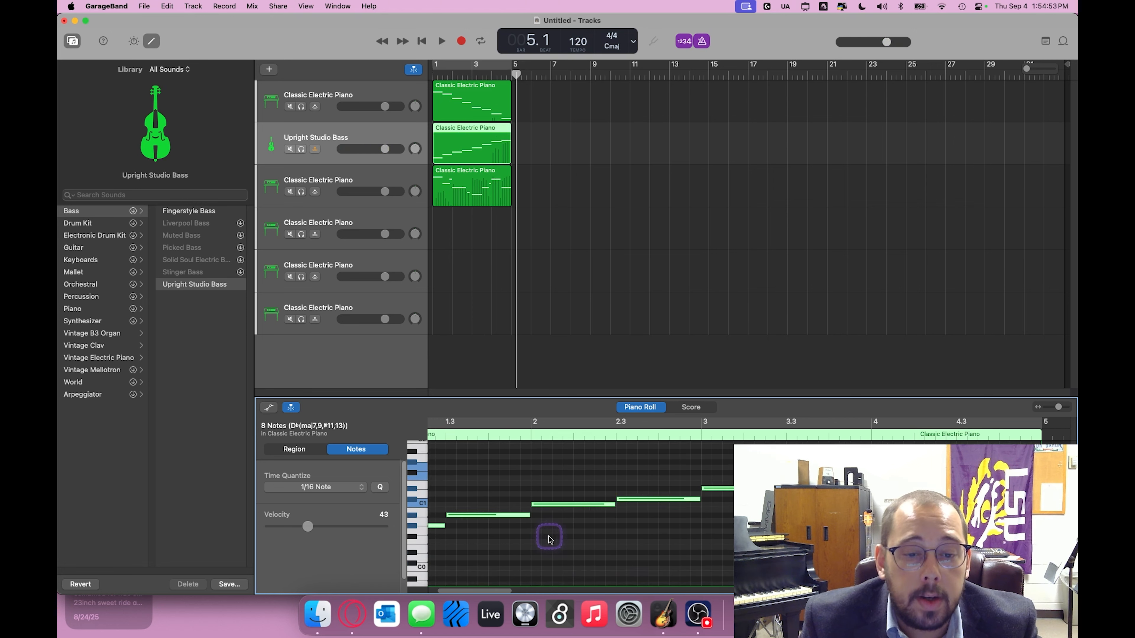
scroll(473, 581, "left", 2)
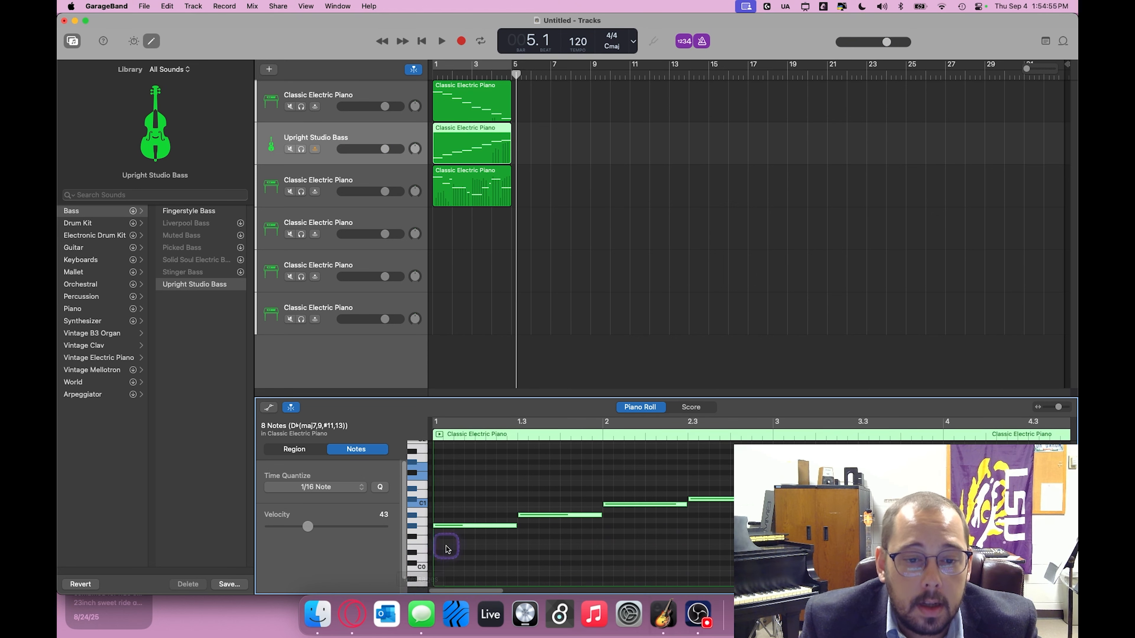
left_click(453, 527)
left_click_drag(454, 528, 459, 450)
Step: Change the third track's instrument to the Hard Rock sound from the Guitar category
left_click(385, 95)
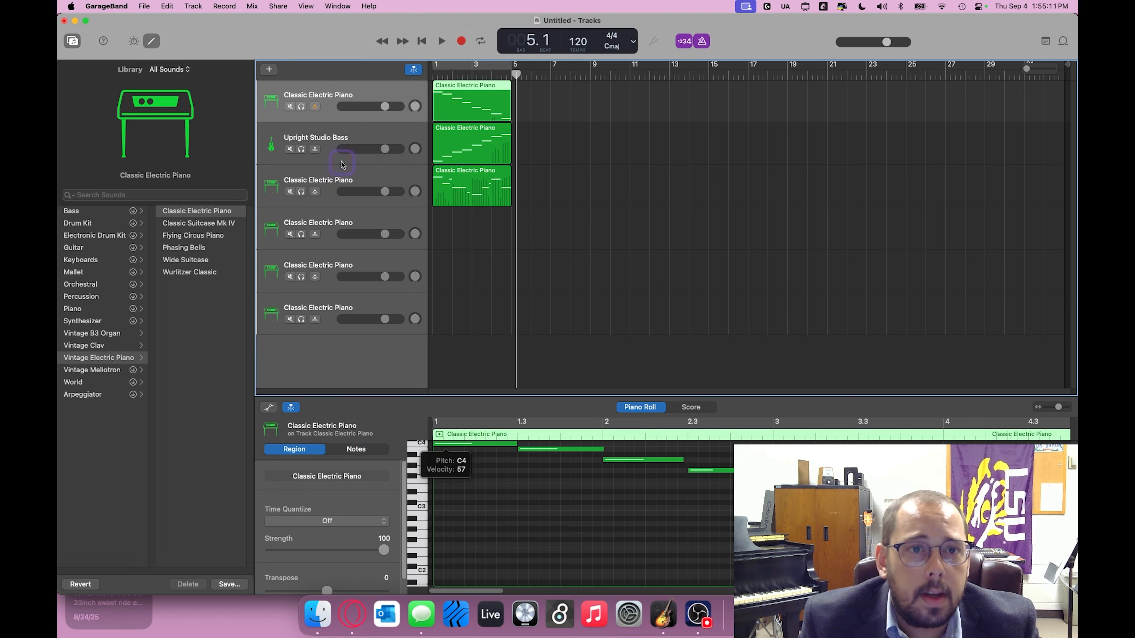
left_click(374, 181)
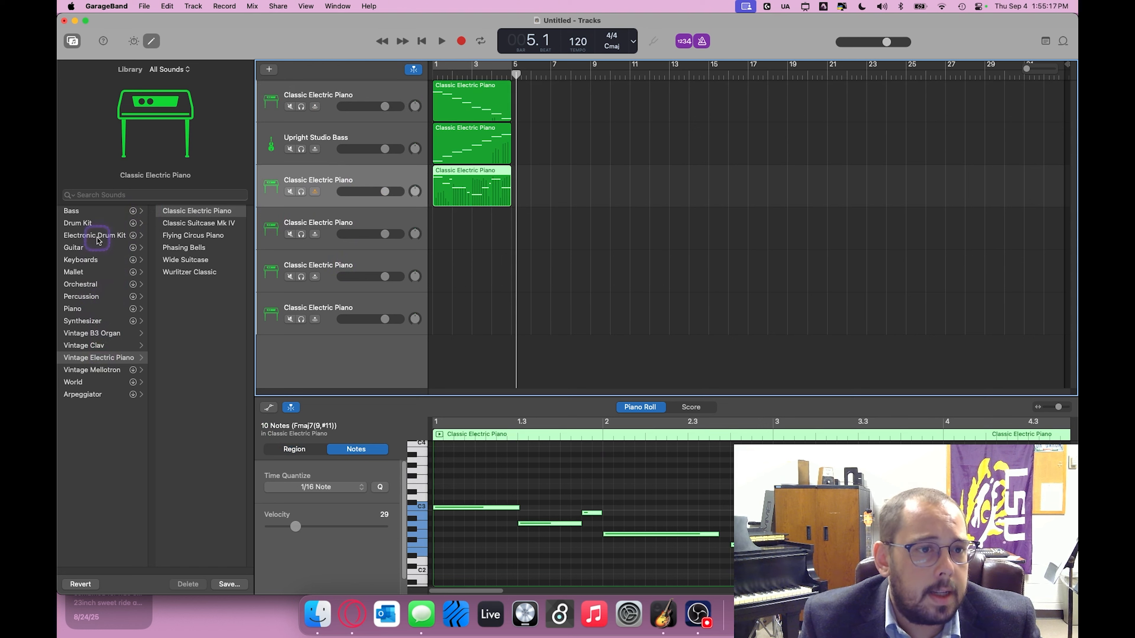
left_click(80, 250)
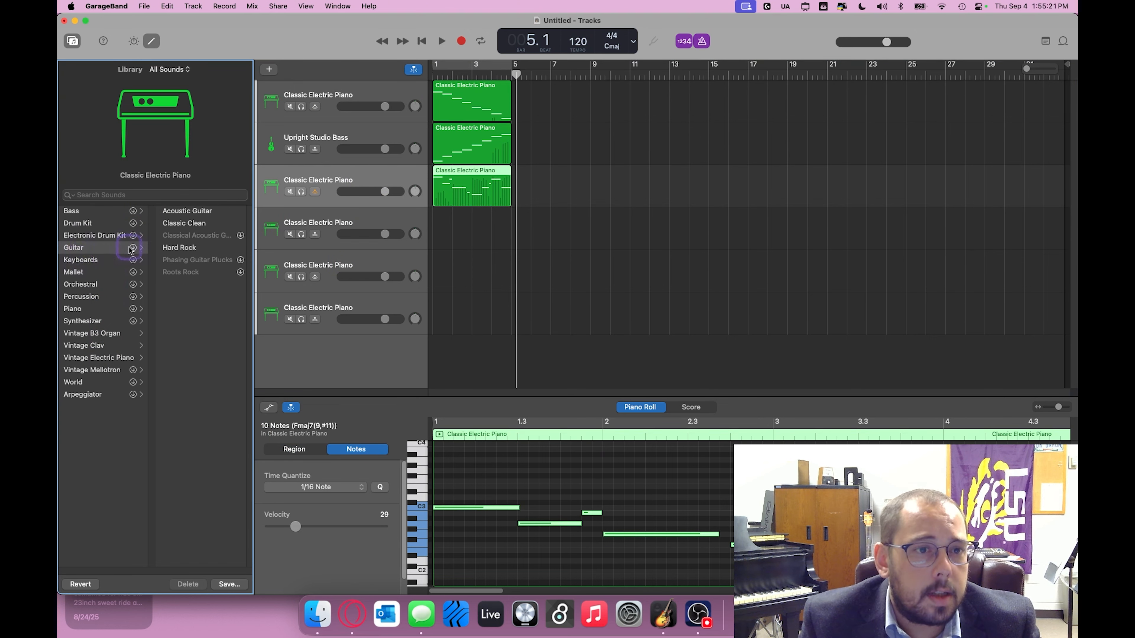
left_click(172, 249)
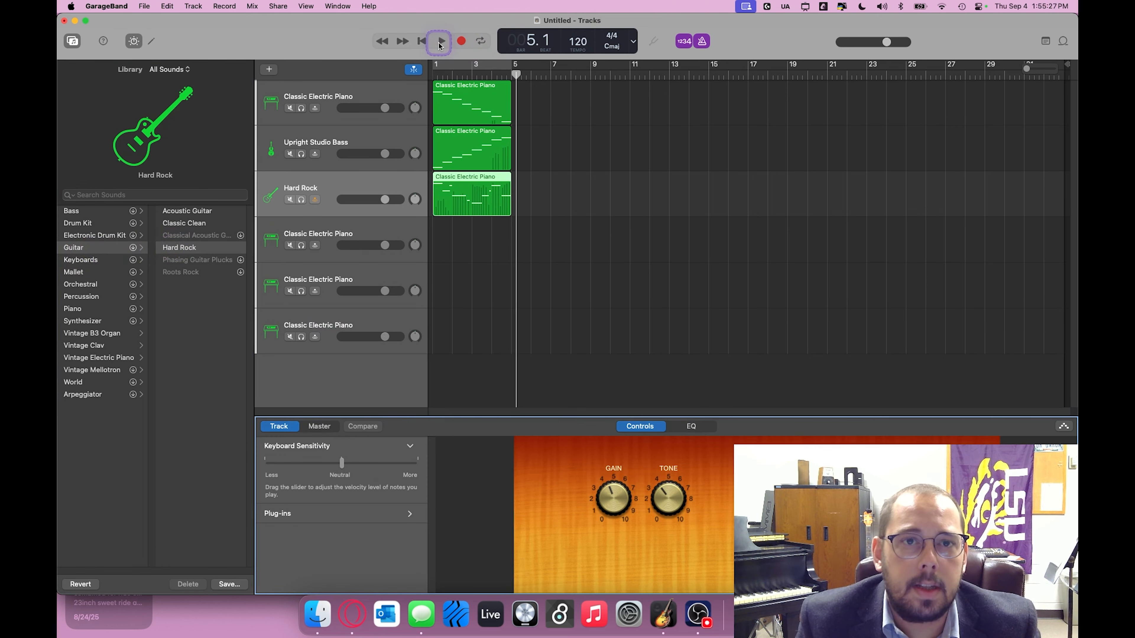
Step: Play the three recorded tracks together from bar 1 and stop playback just past bar 5
left_click(422, 42)
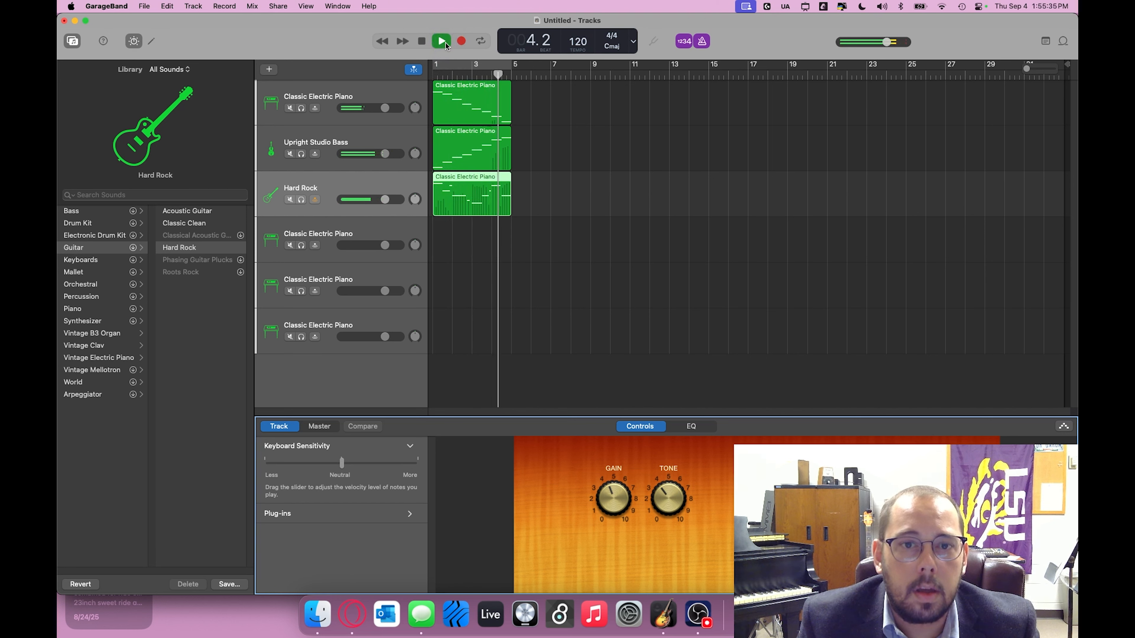
left_click(421, 43)
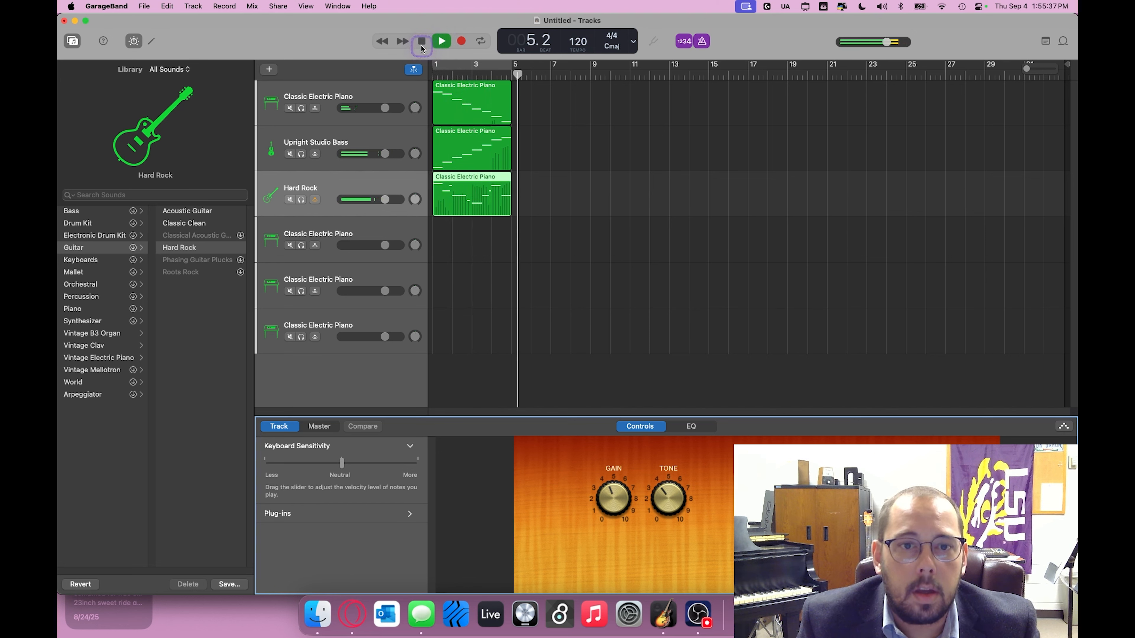
left_click(421, 46)
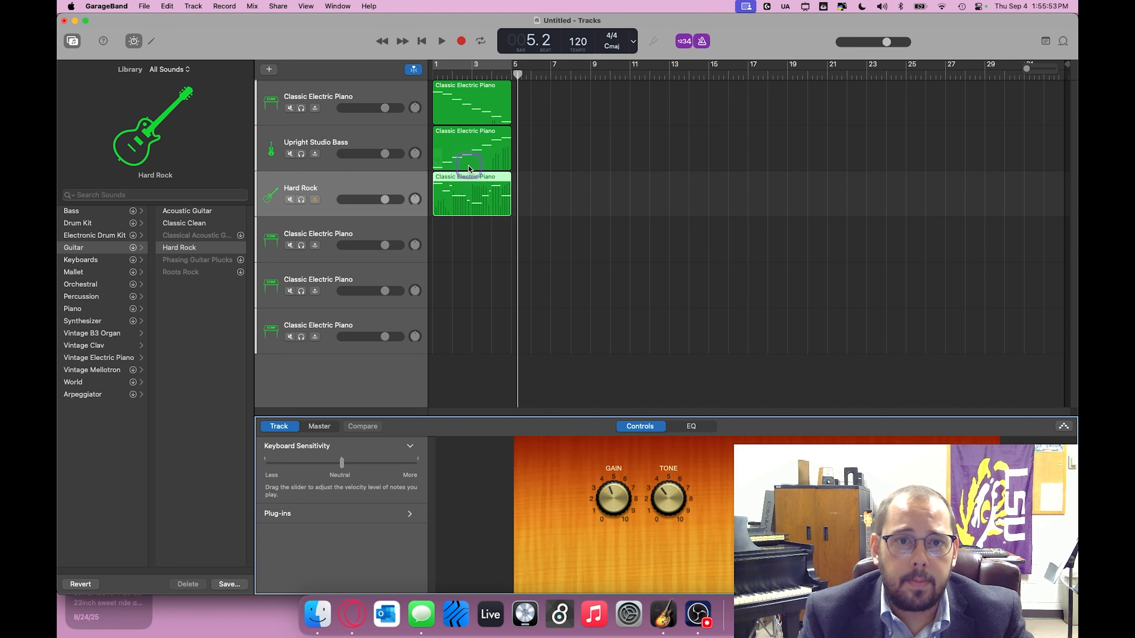
Step: Loop all three regions out to bar 13 and copy the looped regions onto the fourth, fifth and sixth tracks starting at bar 13
key("super+a")
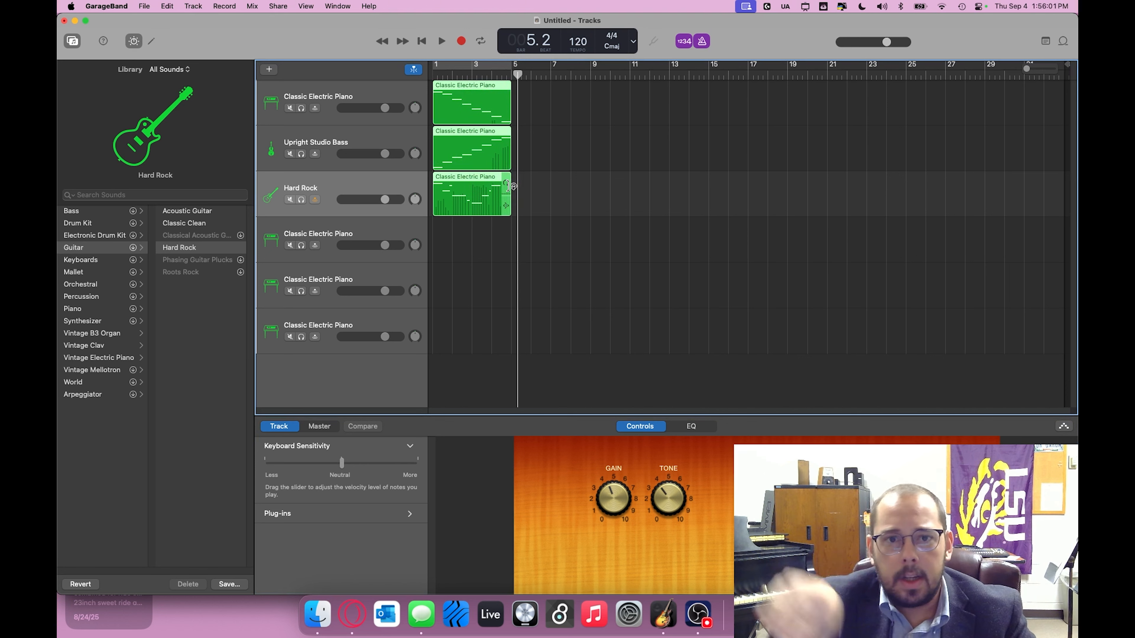
left_click_drag(509, 186, 670, 197)
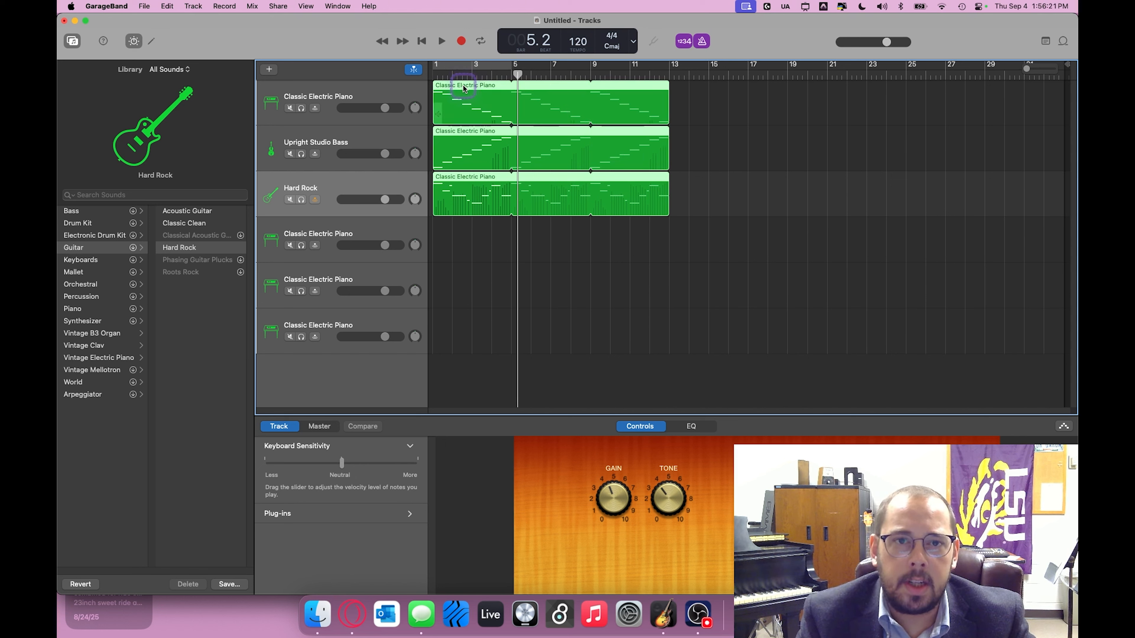
left_click_drag(459, 85, 697, 241)
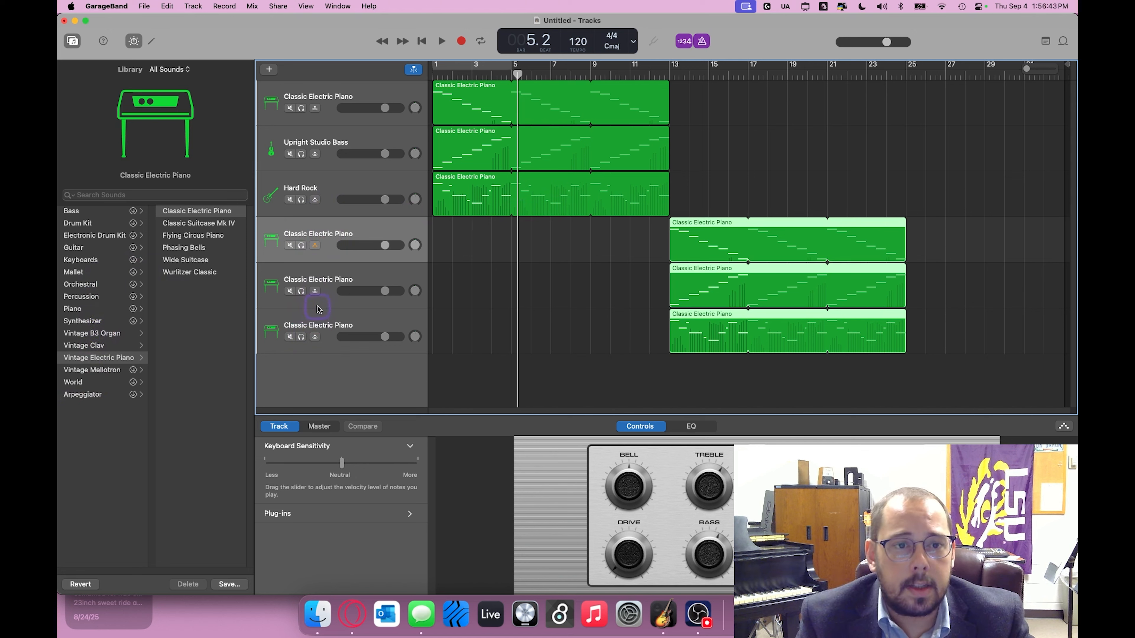
Step: Change the fifth track's instrument to the Grand Organ sound from the Vintage B3 Organ category
left_click(330, 309)
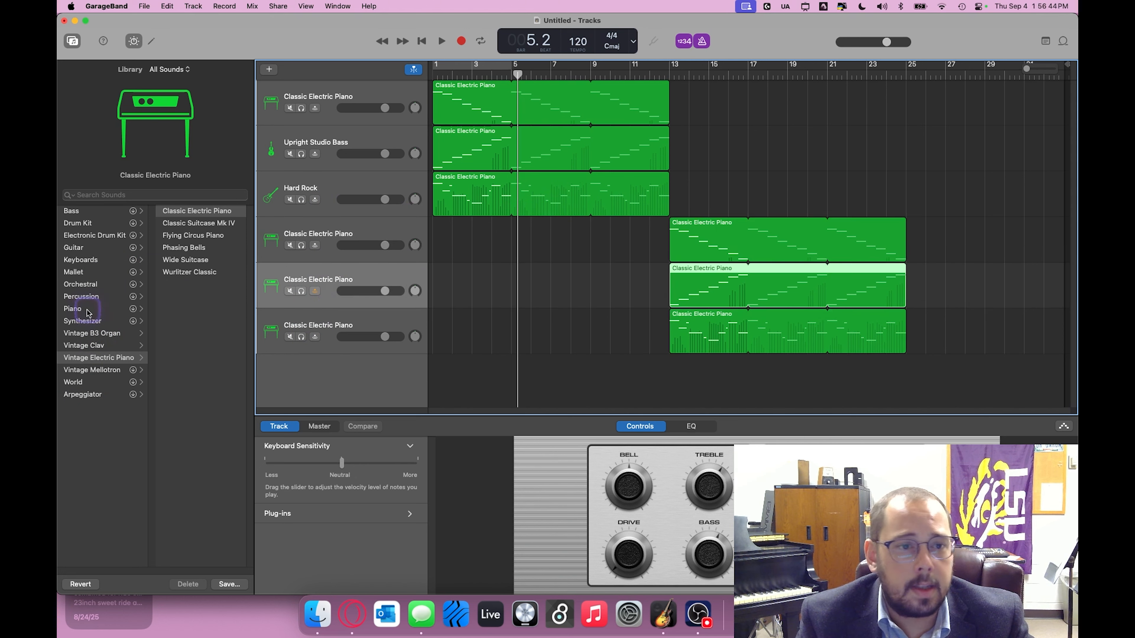
left_click(81, 335)
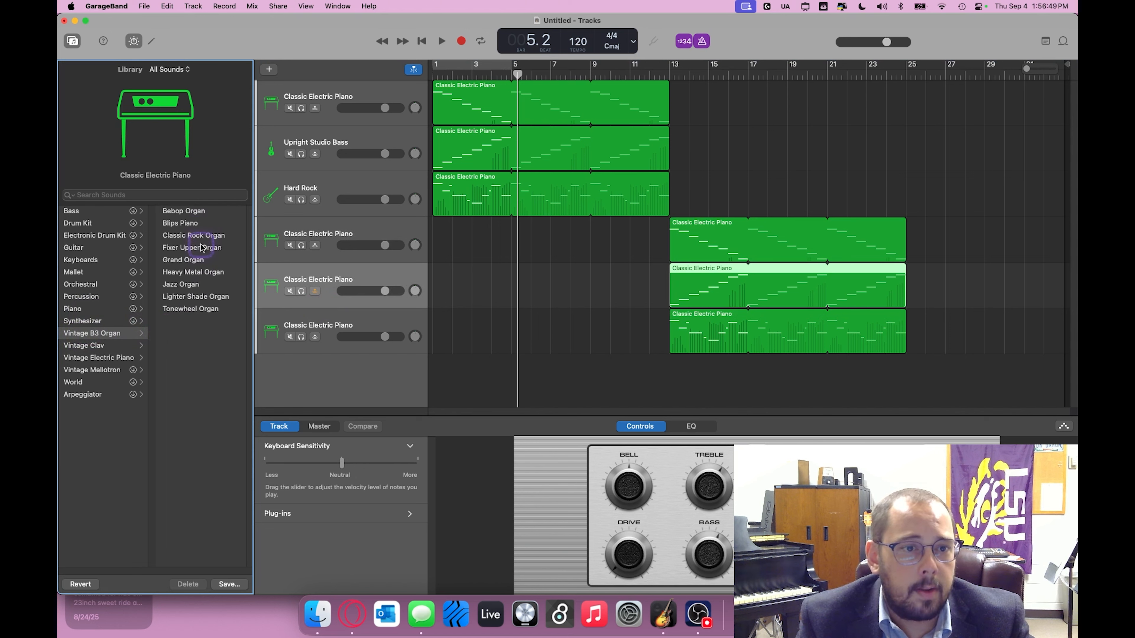
left_click(191, 262)
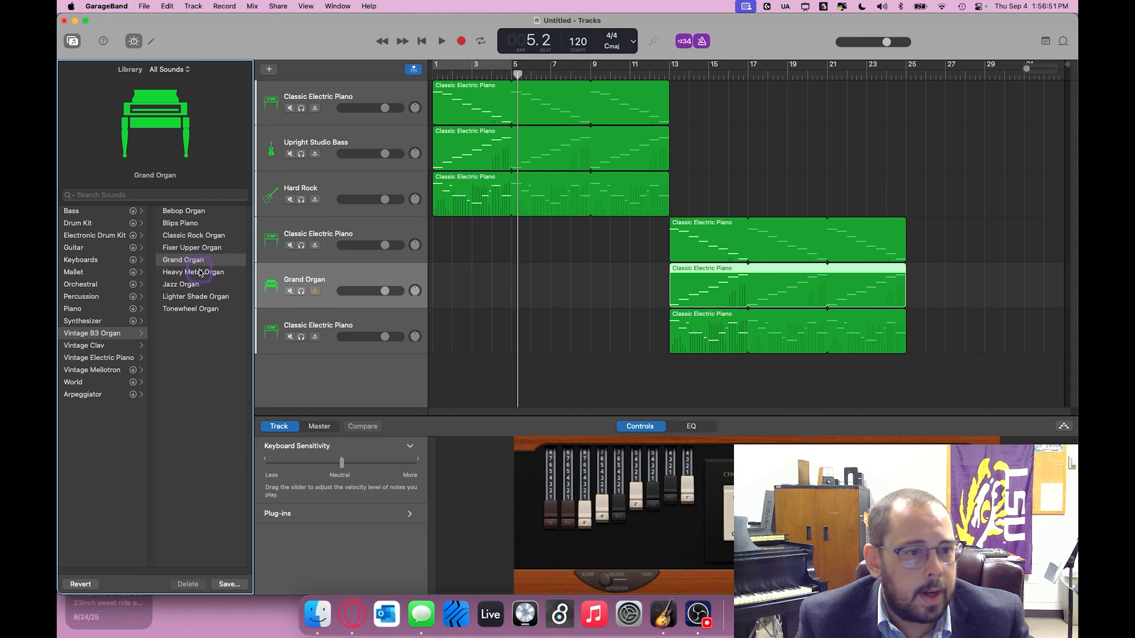
Step: Browse the sound categories for the sixth track and set its instrument to String Cycles from the Arpeggiator's Synth Chords
left_click(347, 321)
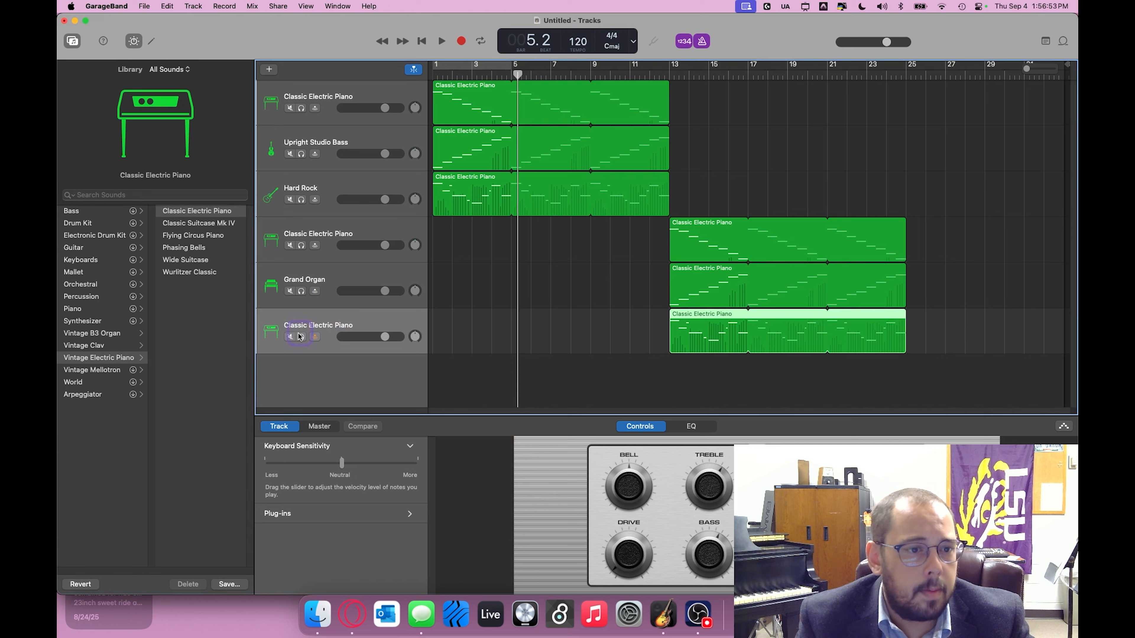
left_click(102, 384)
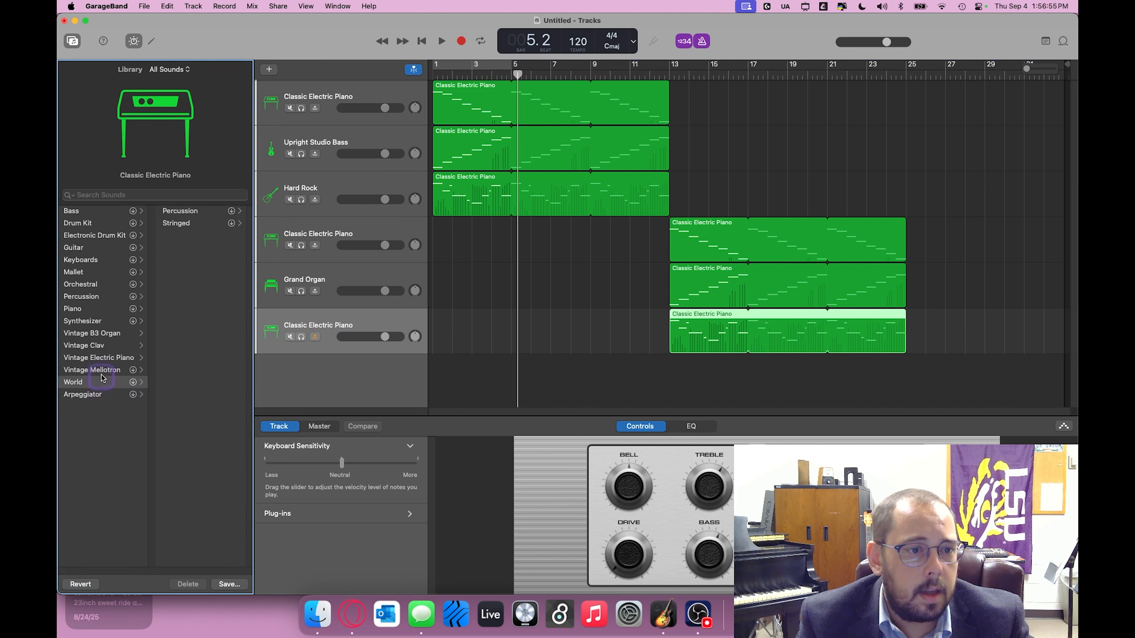
left_click(196, 224)
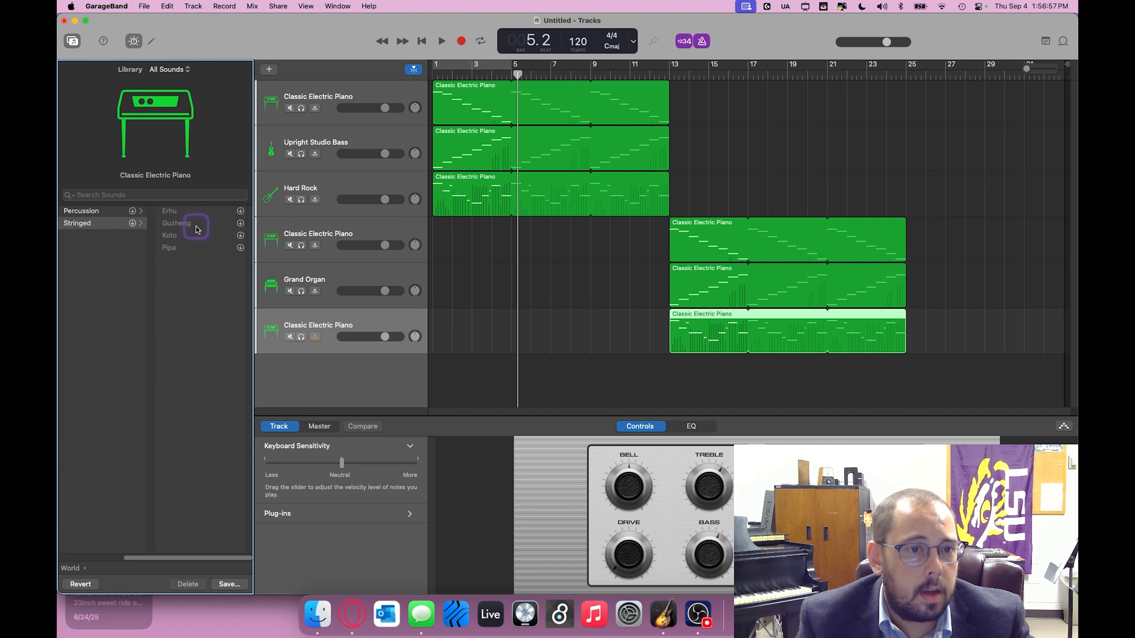
left_click(79, 572)
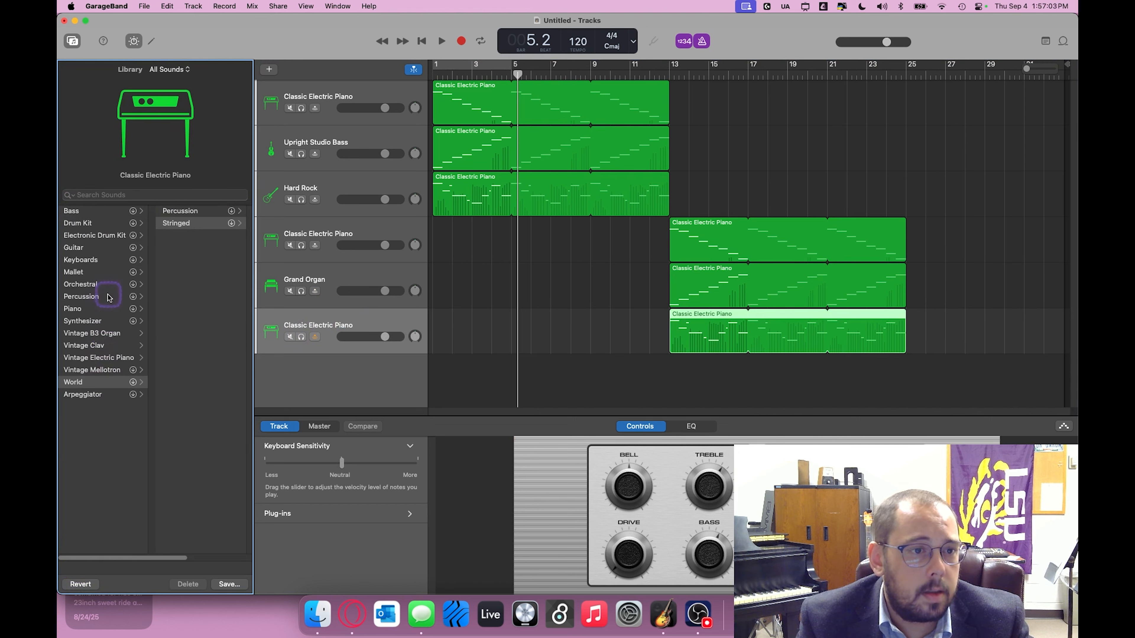
left_click(109, 273)
left_click(104, 260)
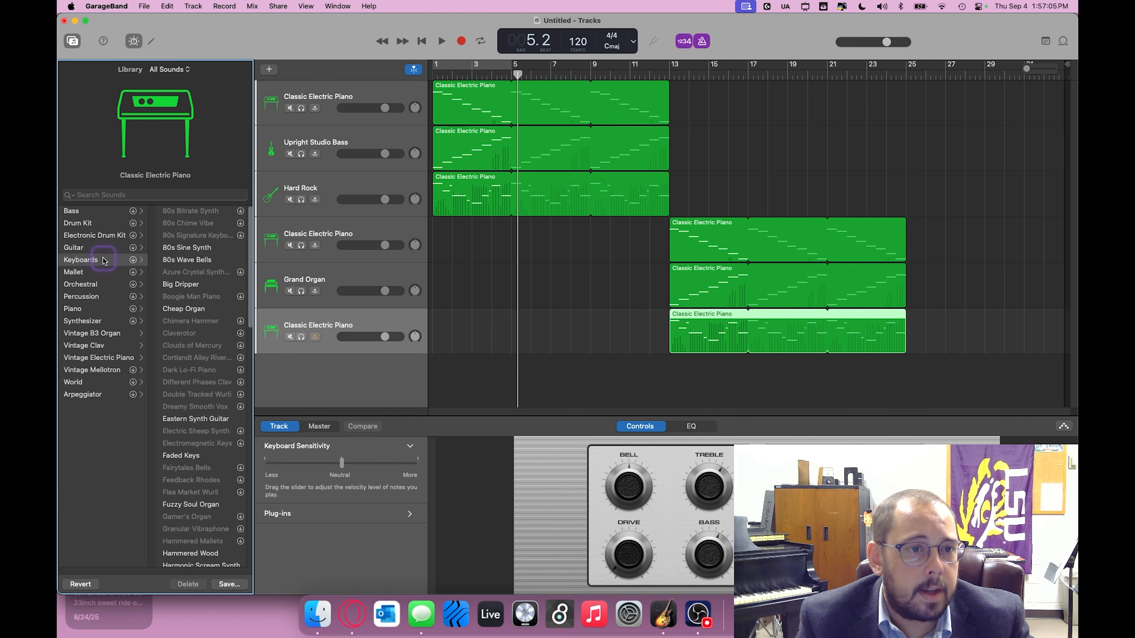
left_click(109, 248)
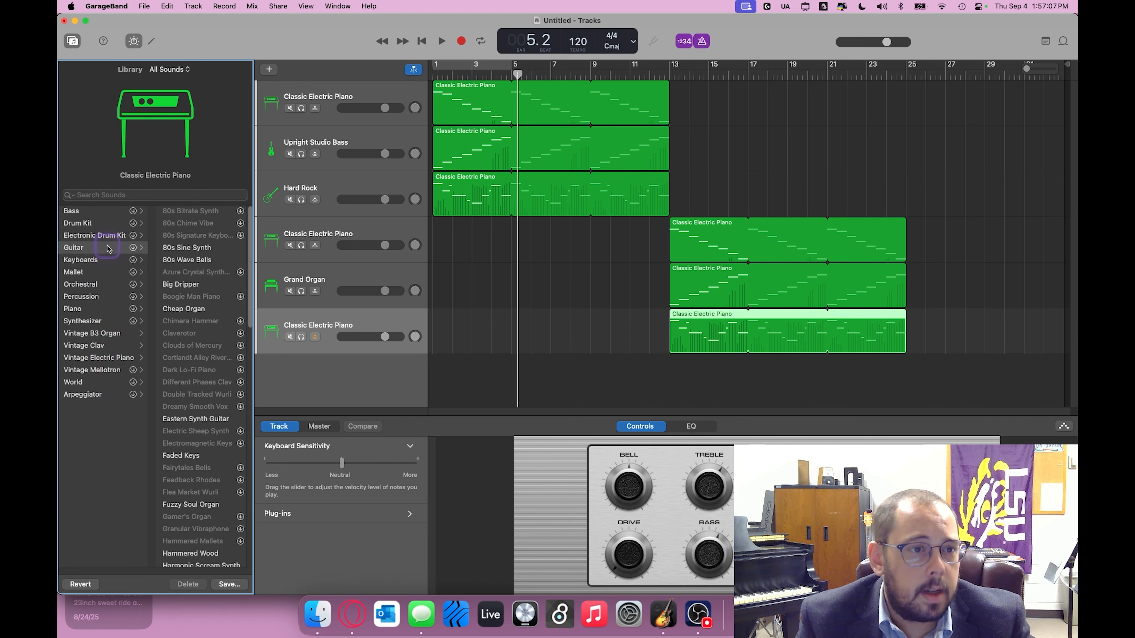
left_click(109, 226)
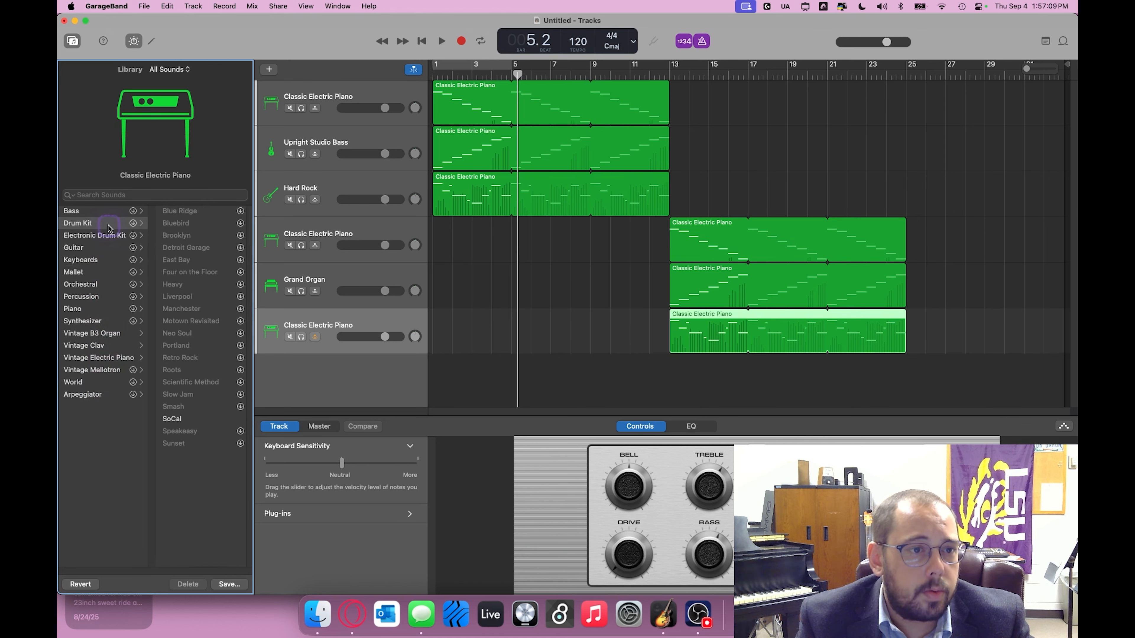
left_click(106, 217)
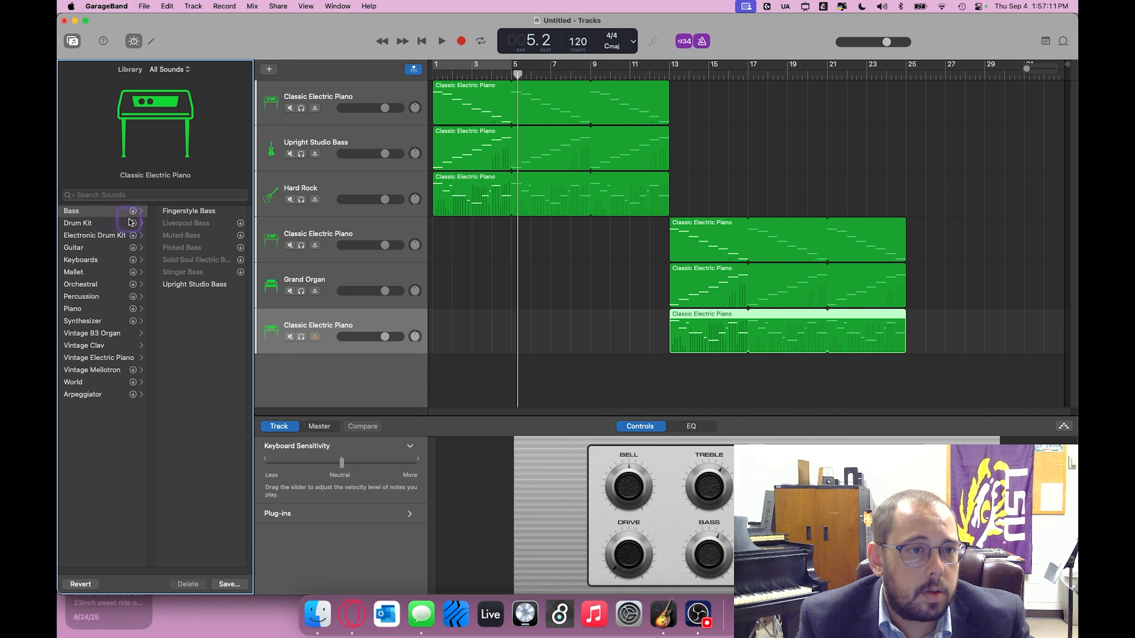
left_click(102, 396)
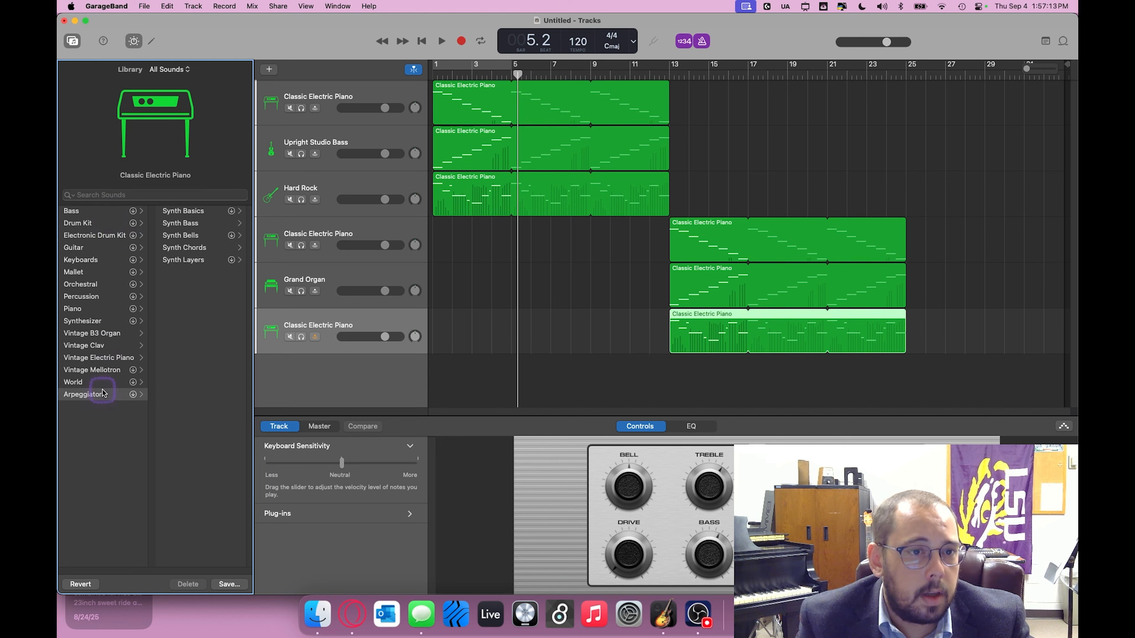
left_click(191, 250)
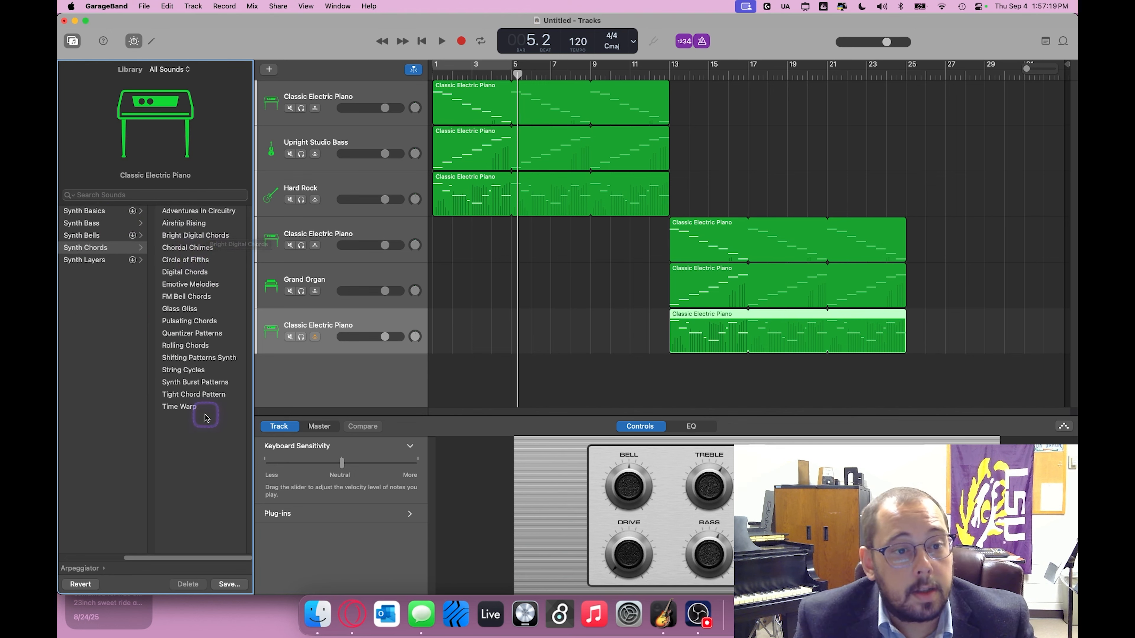
left_click(204, 370)
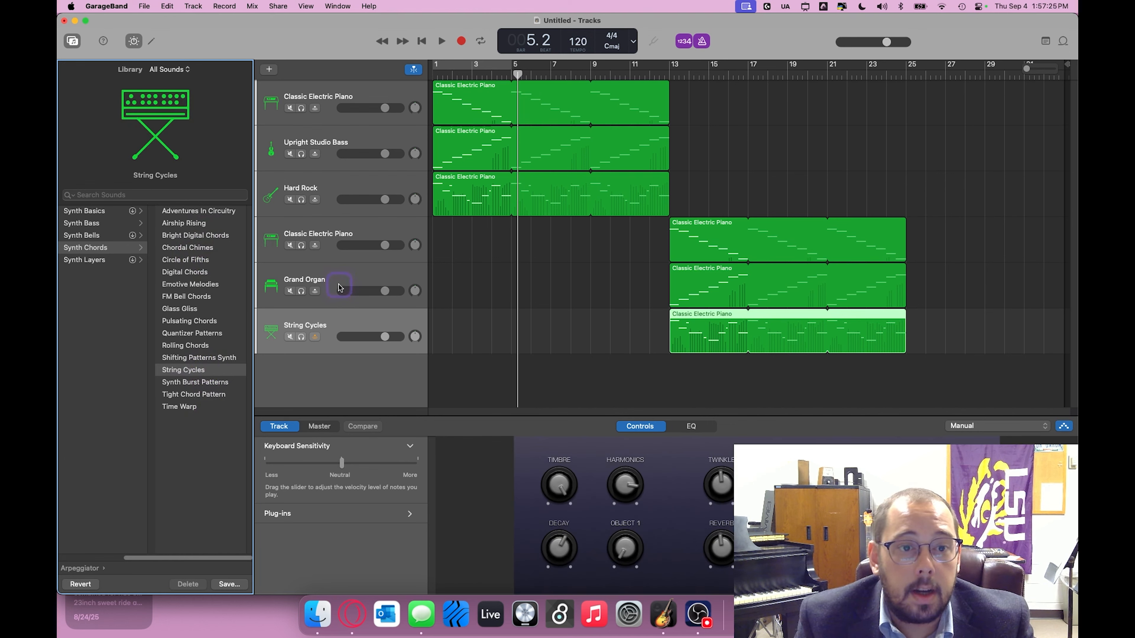
Step: Change the fourth track's instrument to the French Horns sound from the Orchestral Brass category
left_click(349, 238)
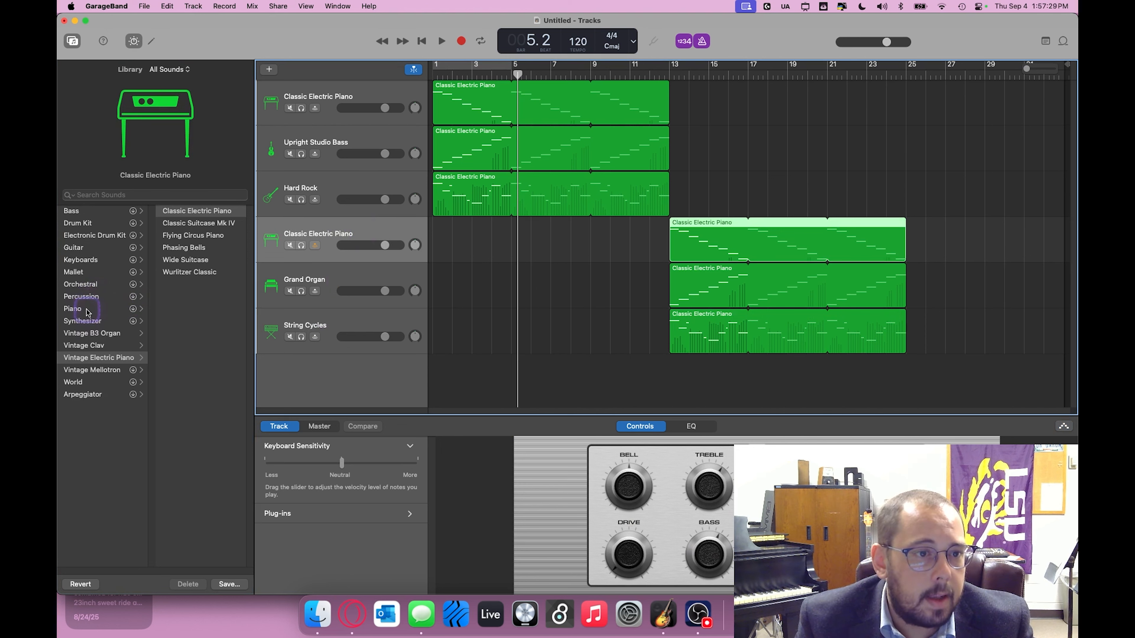
left_click(90, 288)
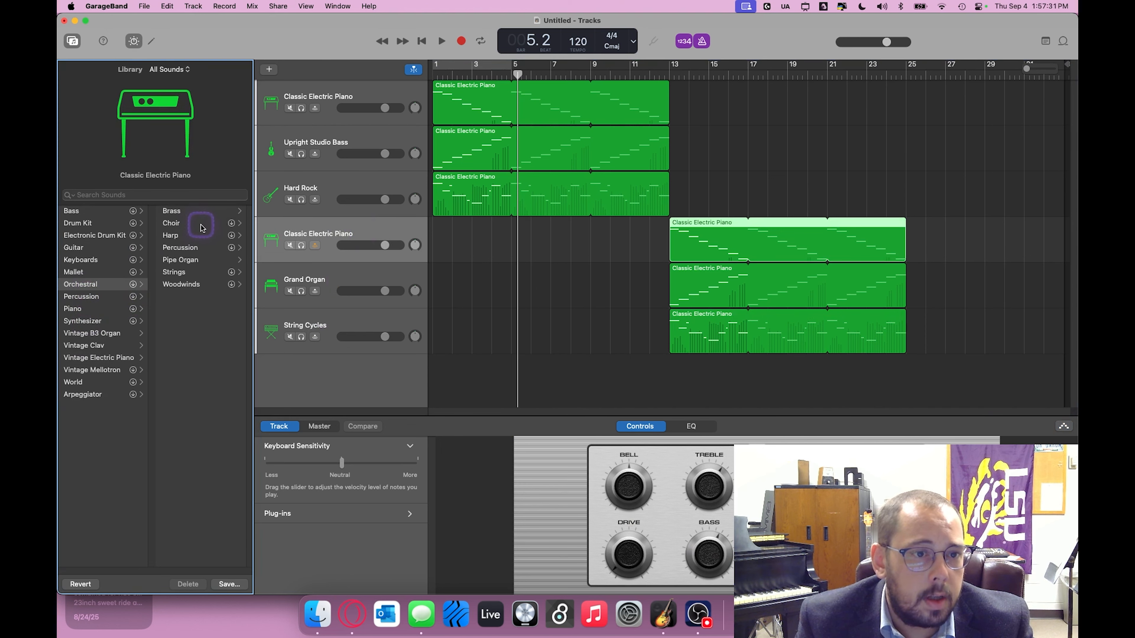
left_click(195, 212)
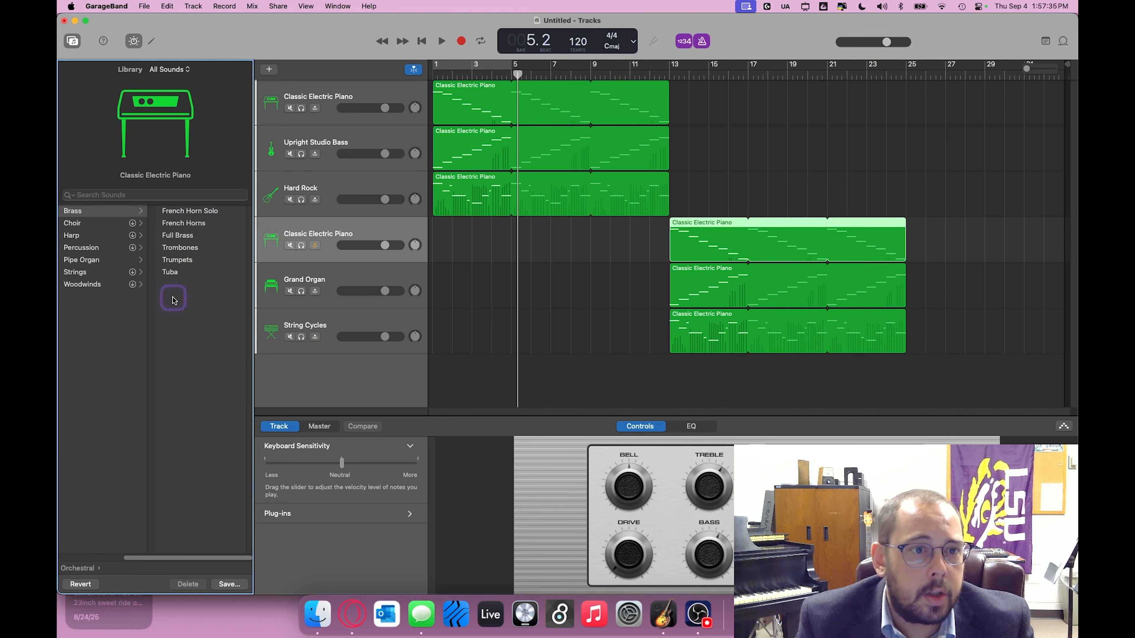
left_click(198, 225)
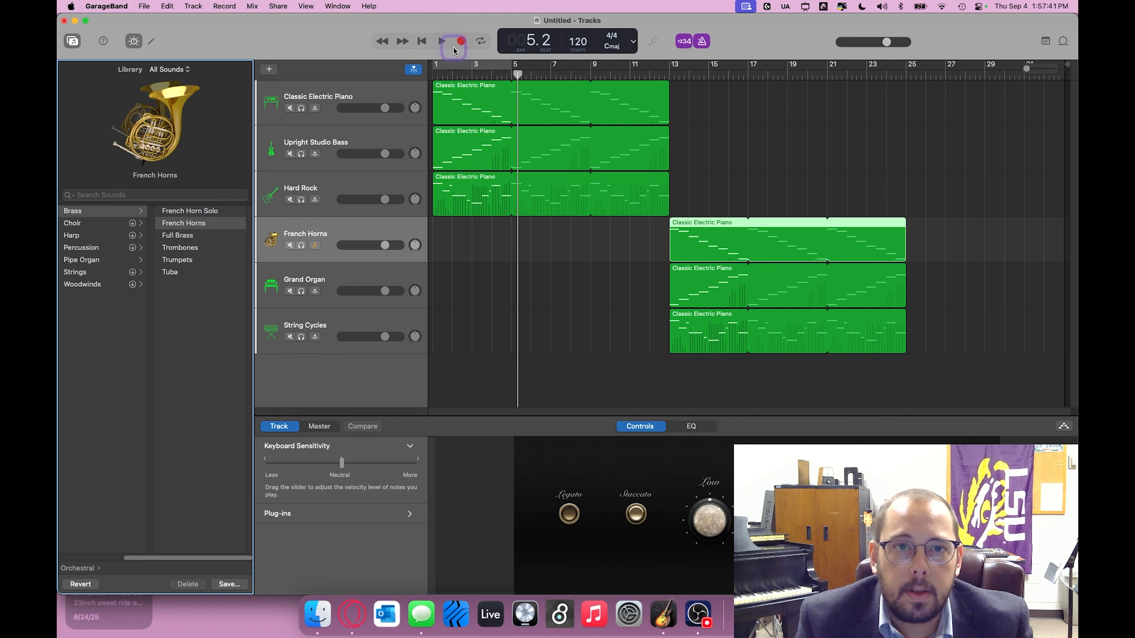
Step: Play the whole arrangement from bar 1 and turn off the metronome during playback
left_click(422, 41)
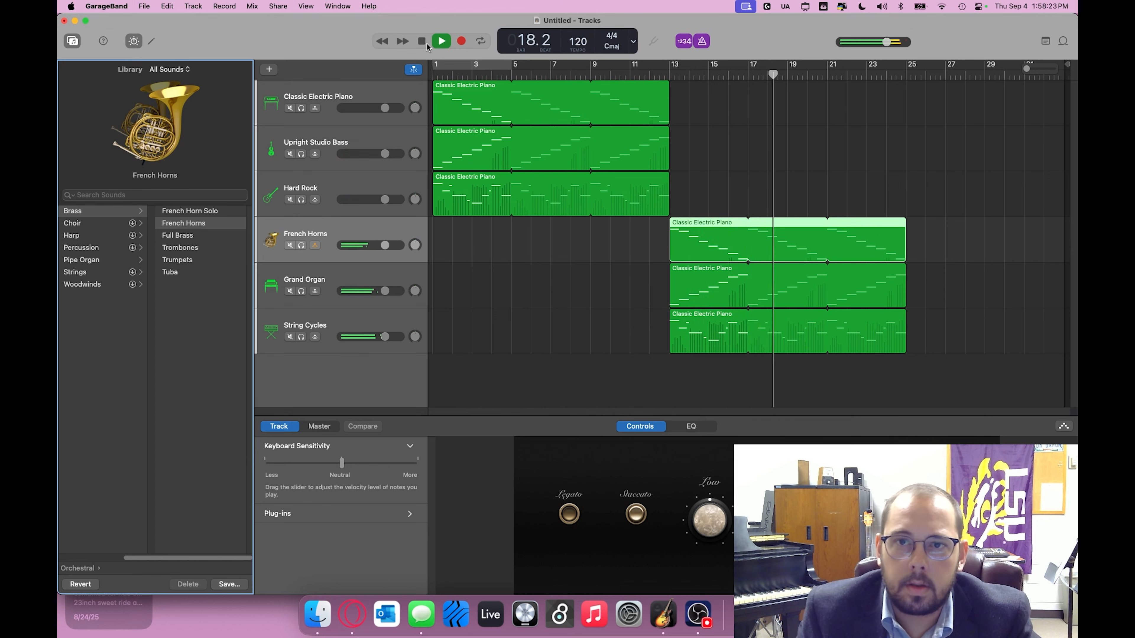
left_click(699, 42)
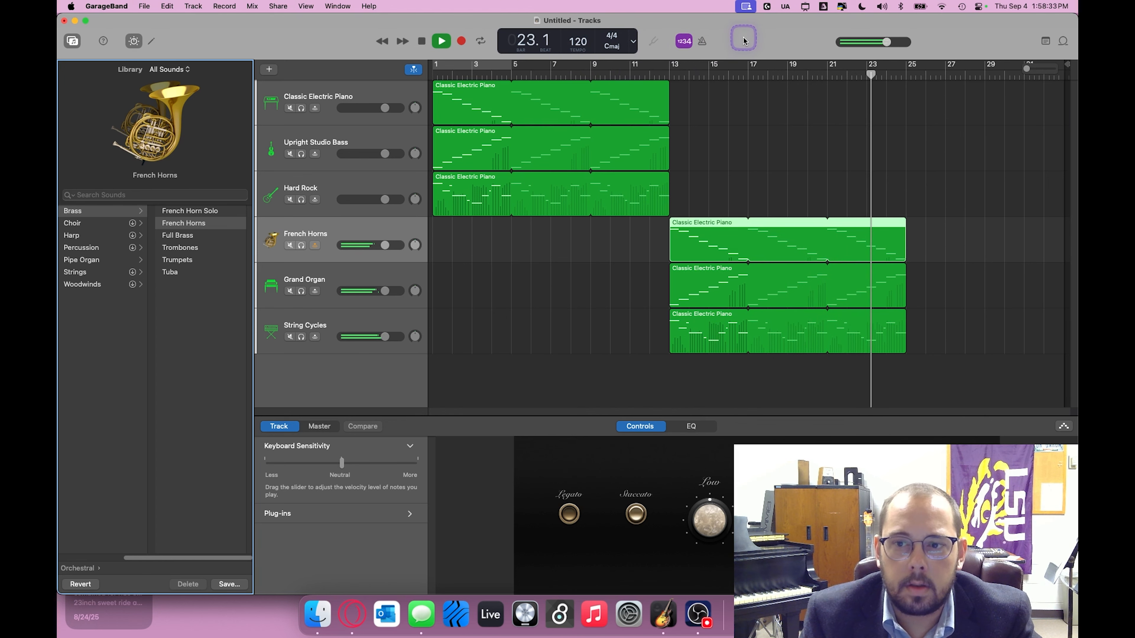
Step: Stop playback and shorten the project by moving its end marker to bar 25, where the regions finish
left_click(421, 43)
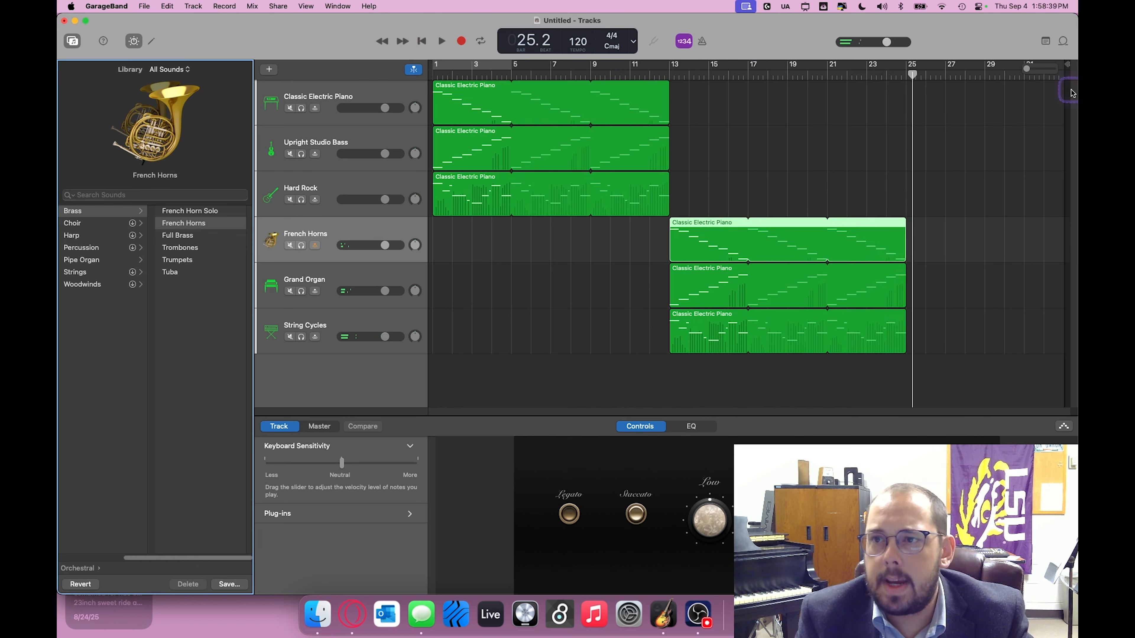
left_click_drag(1067, 67, 909, 85)
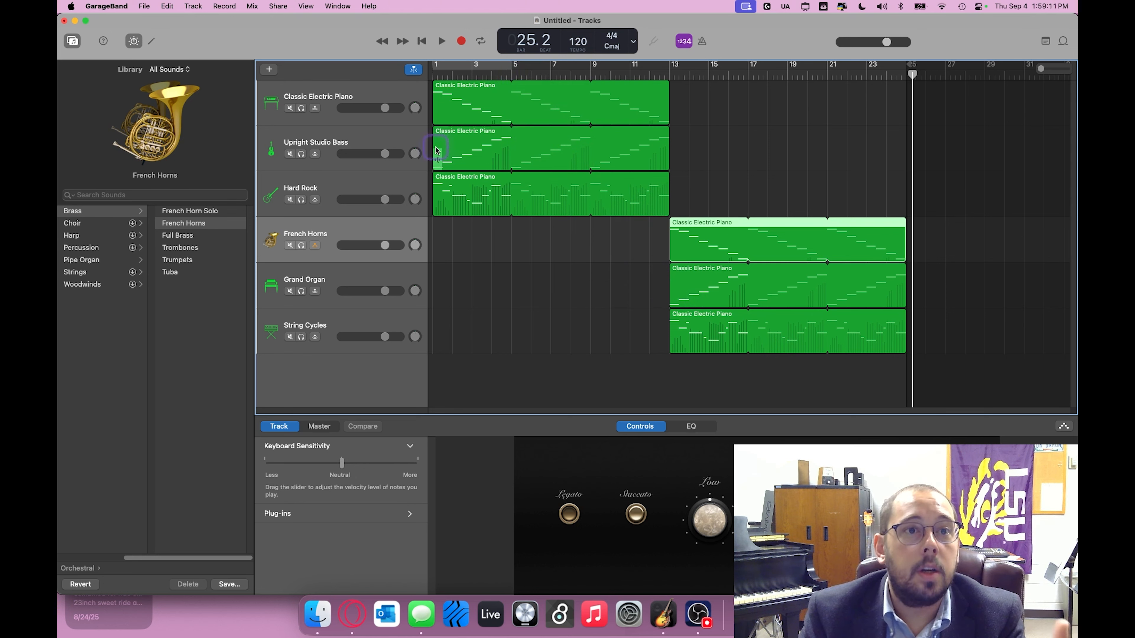
Step: Export the song to the Desktop as a WAVE file with Uncompressed 16-bit (CD Quality)
left_click(274, 5)
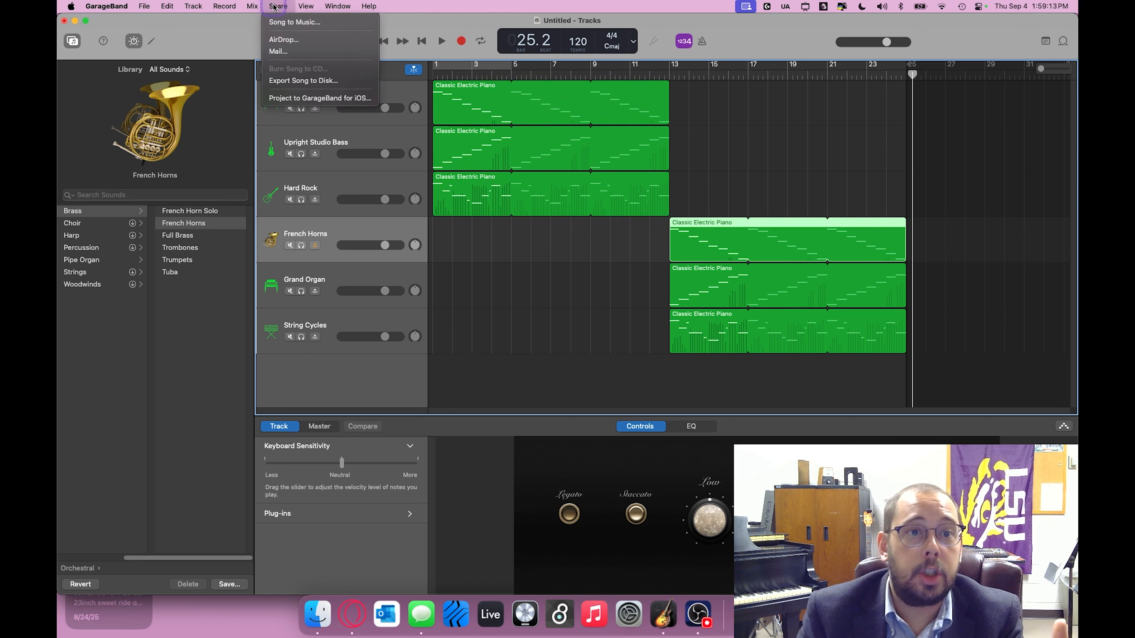
left_click(326, 81)
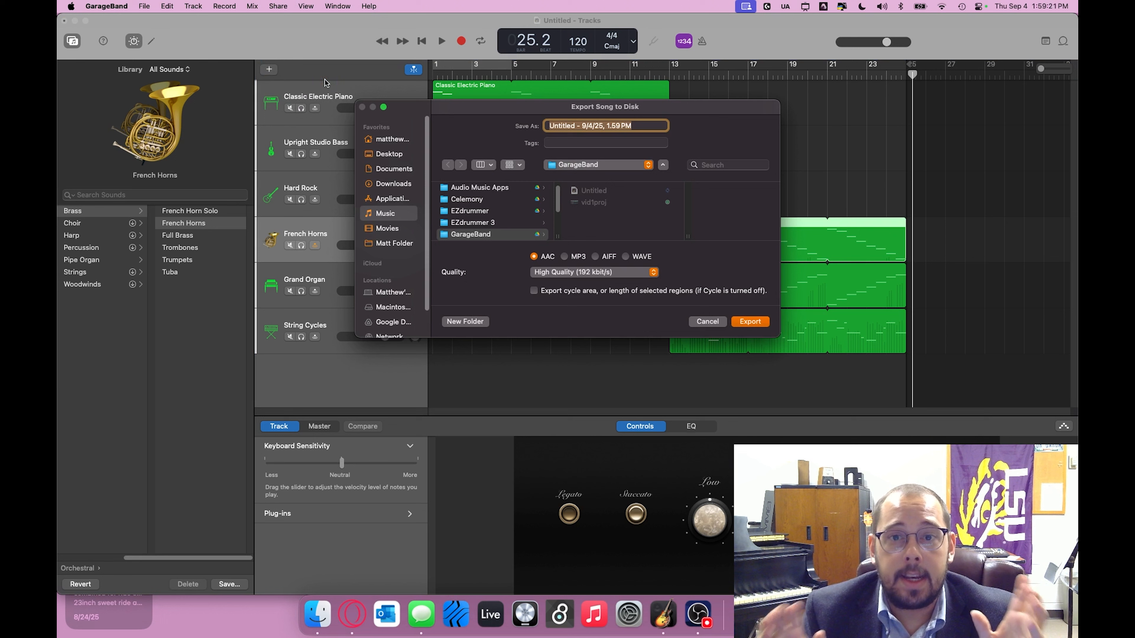
left_click(389, 154)
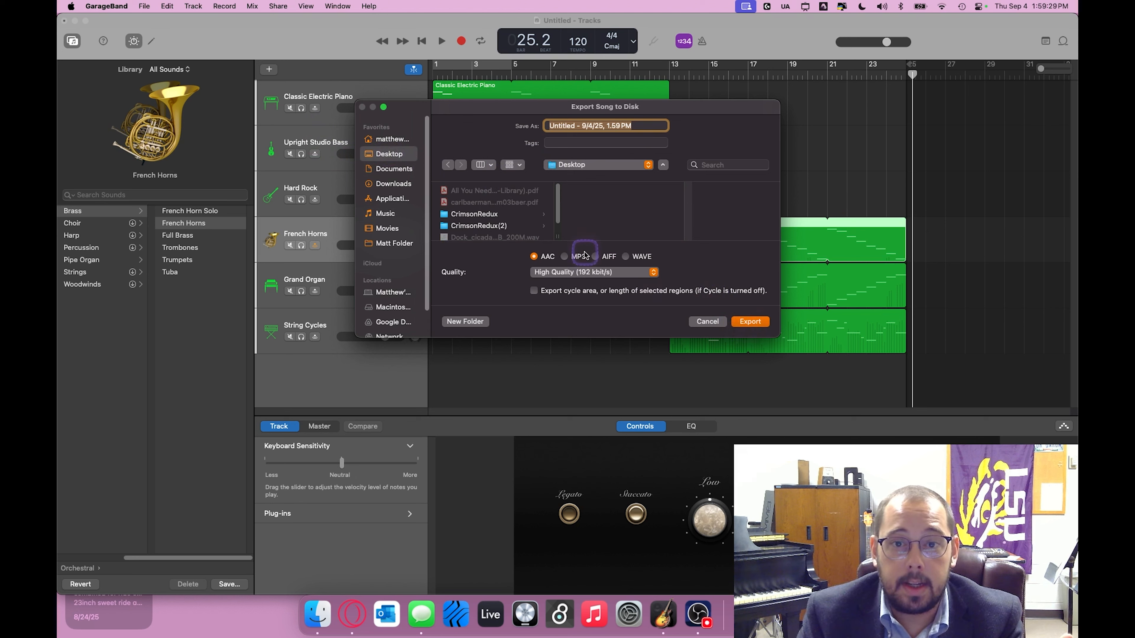
left_click(626, 257)
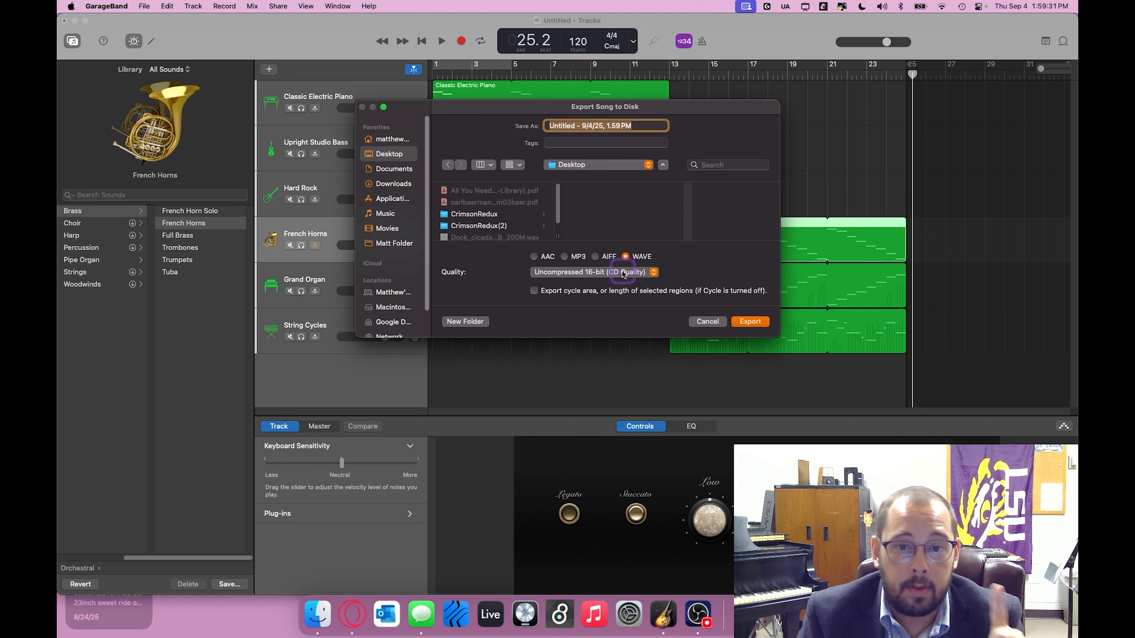
left_click(752, 324)
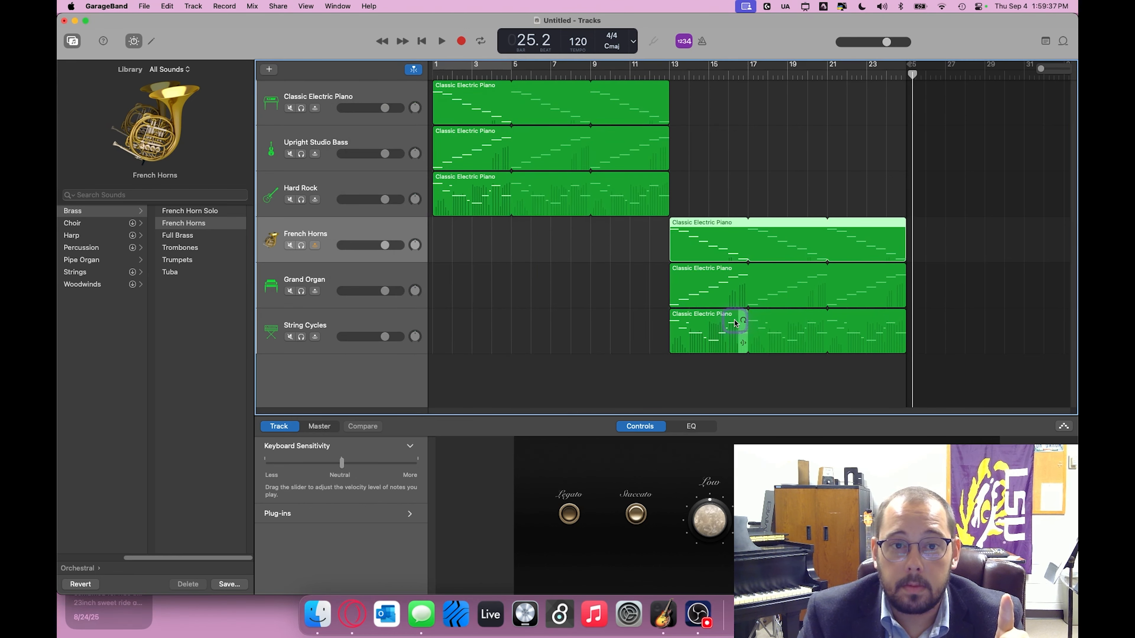
Step: Switch to Finder and play the exported song from the Desktop folder, closing the Music window after listening
left_click(318, 614)
double_click(757, 452)
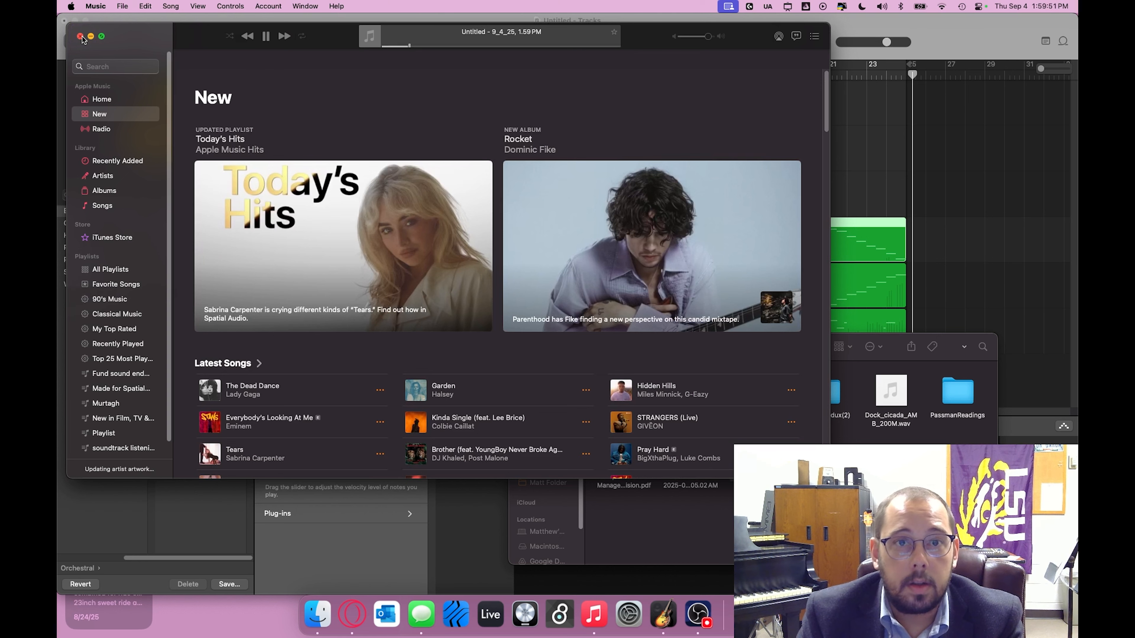
left_click(81, 37)
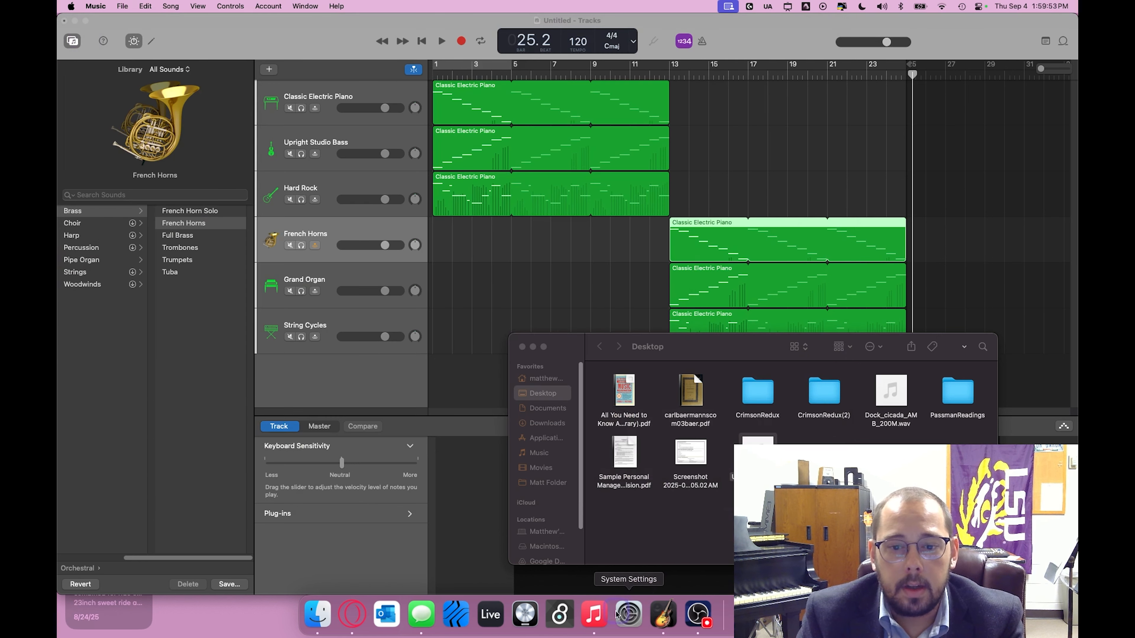
Step: Quit Music despite the running song downloads and return to the GarageBand project
right_click(594, 614)
left_click(595, 576)
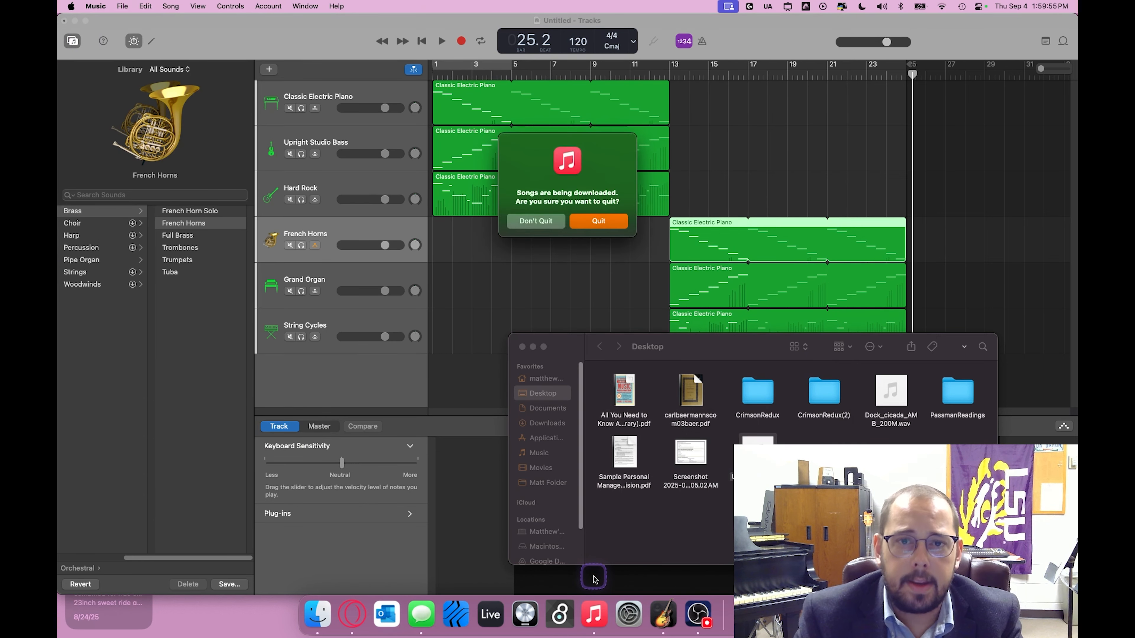
left_click(581, 229)
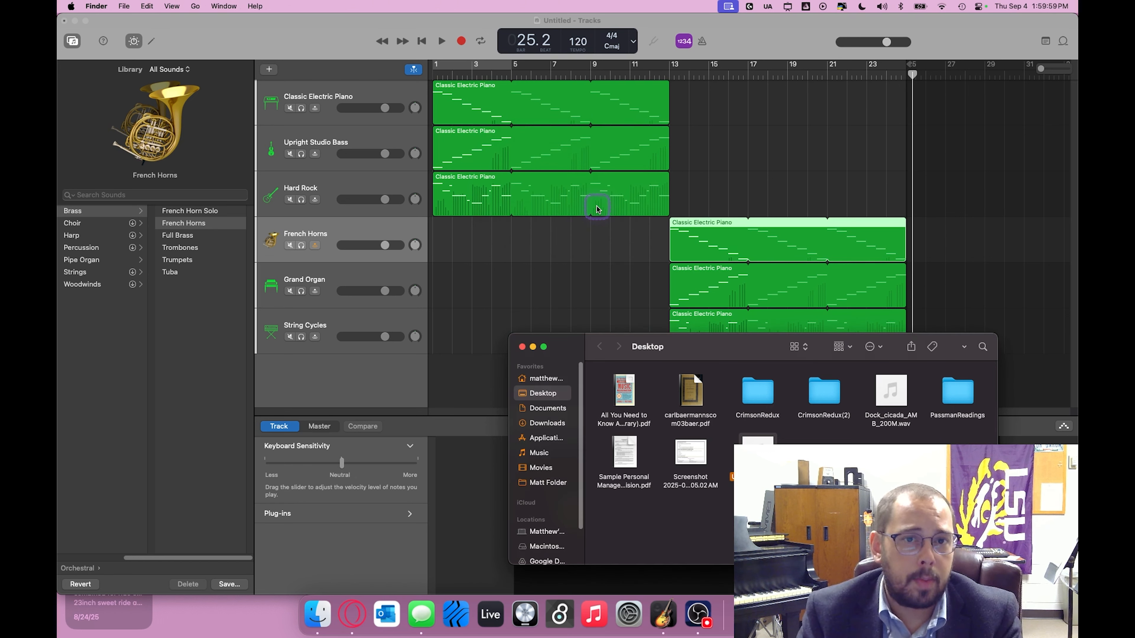
left_click(288, 32)
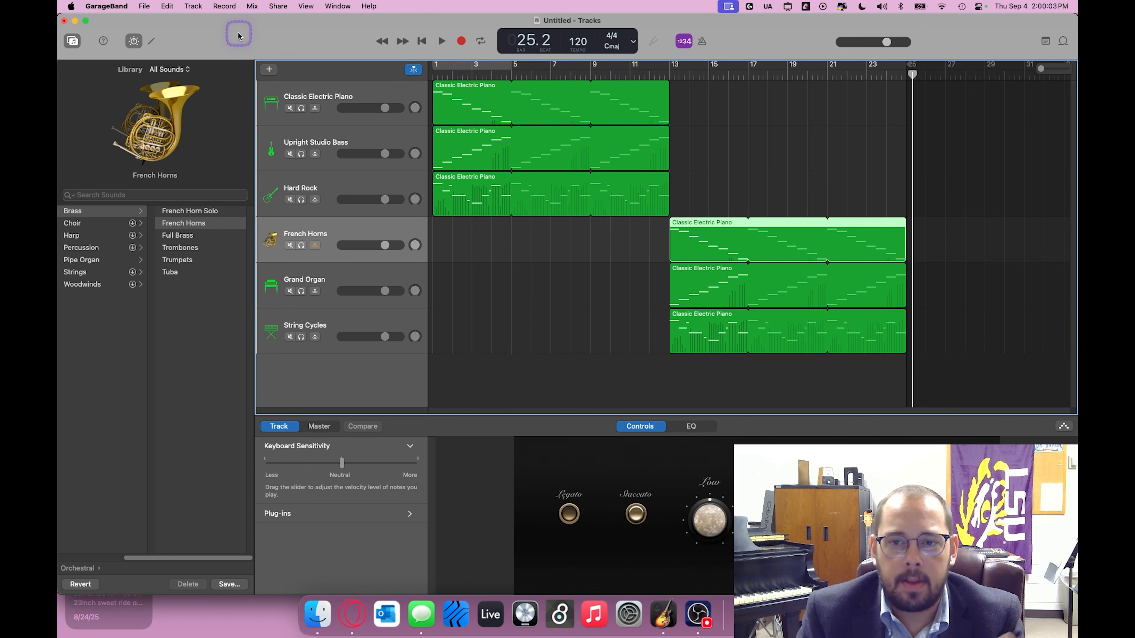
right_click(461, 119)
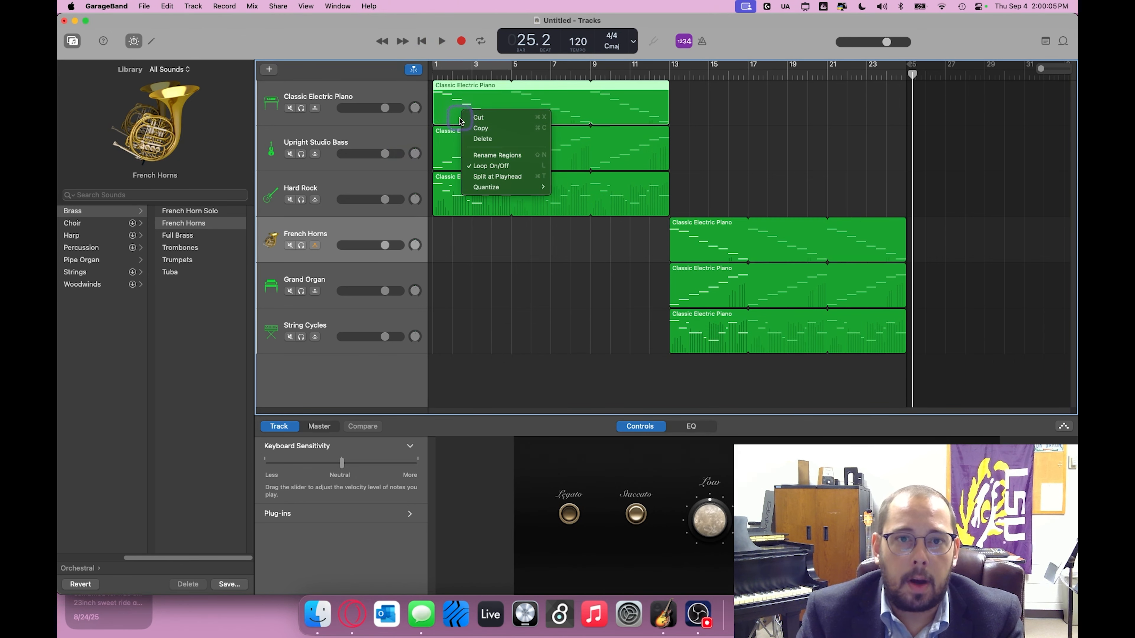
left_click(570, 371)
left_click(144, 6)
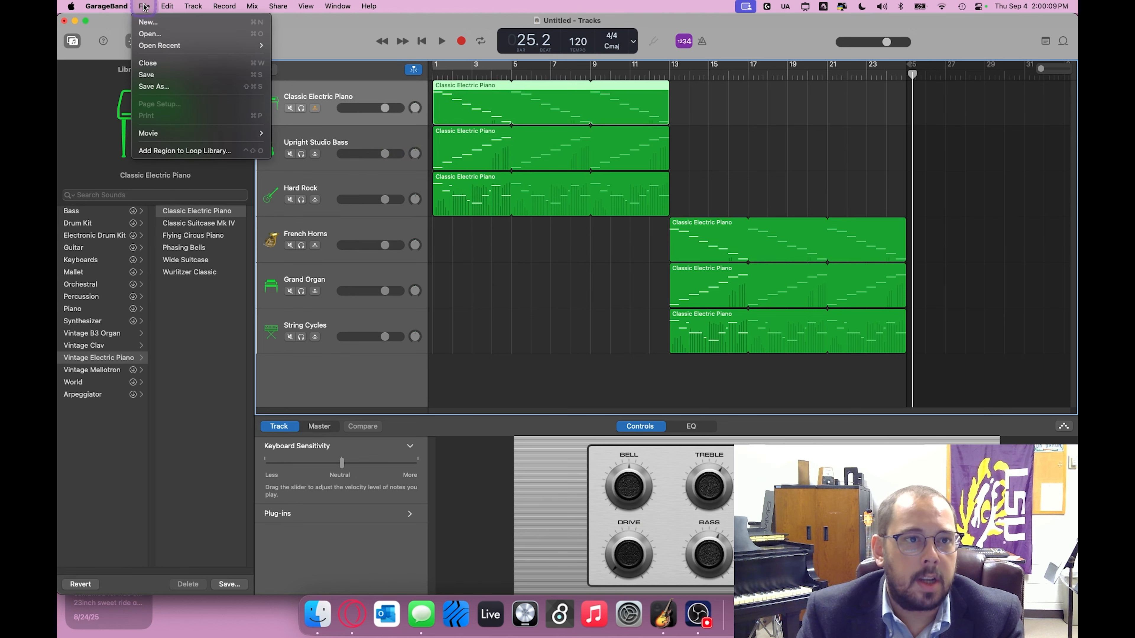
mouse_move(162, 6)
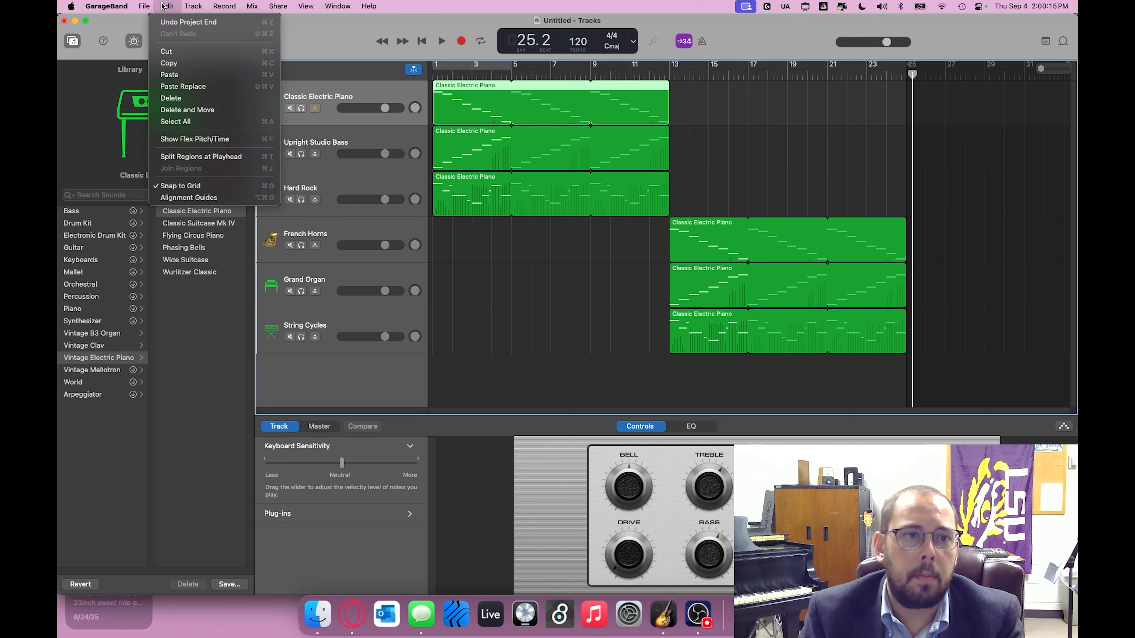
left_click(190, 7)
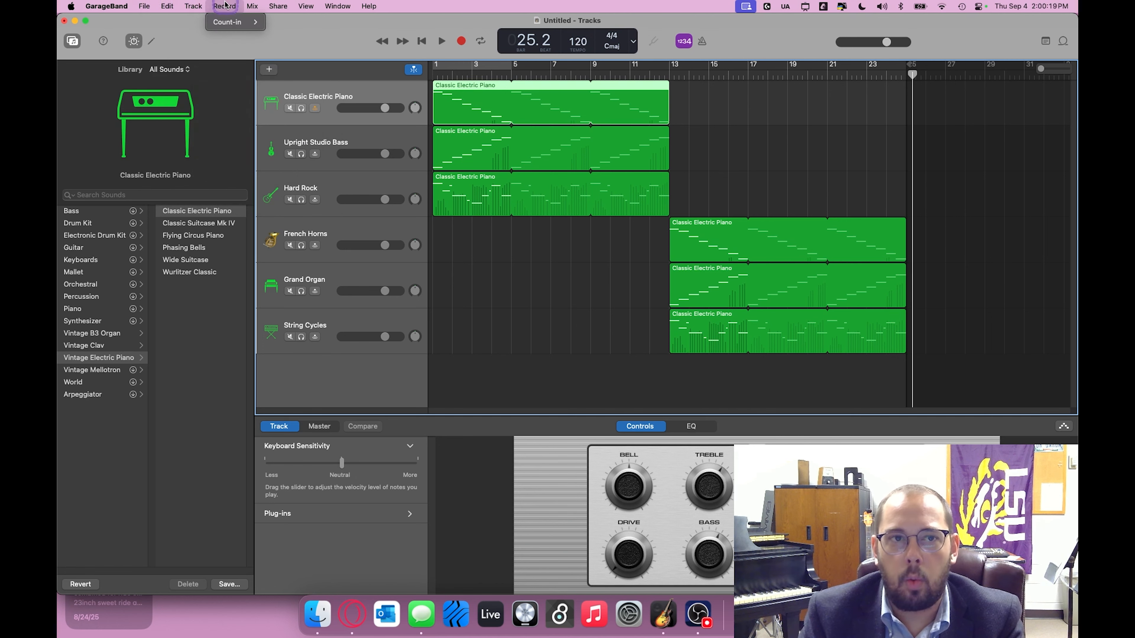
left_click(253, 6)
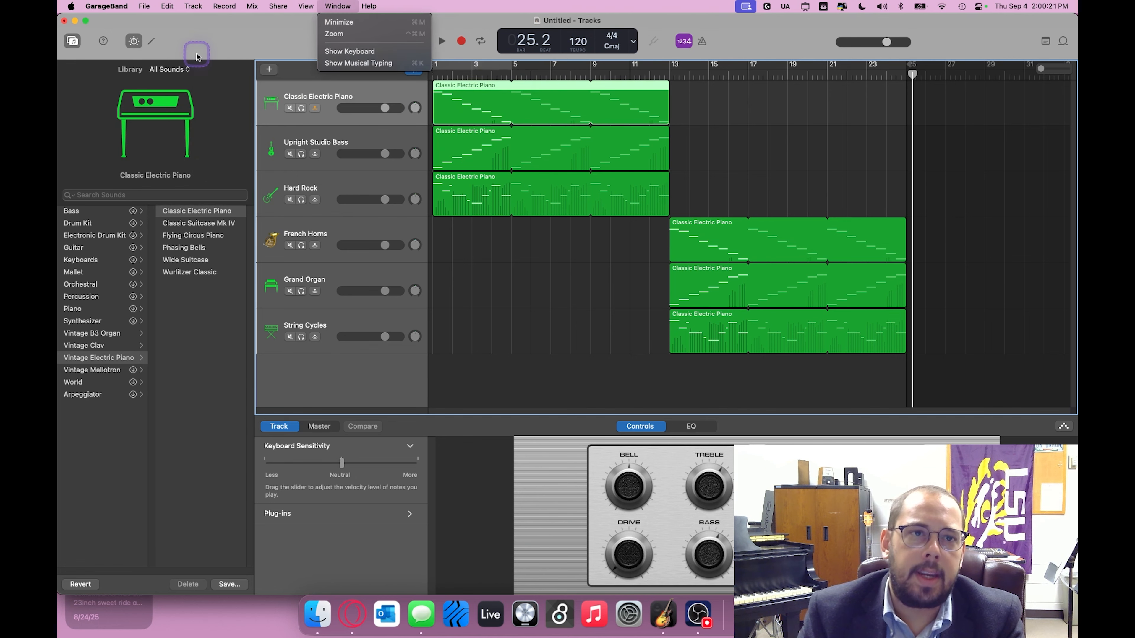
left_click_drag(219, 50, 219, 52)
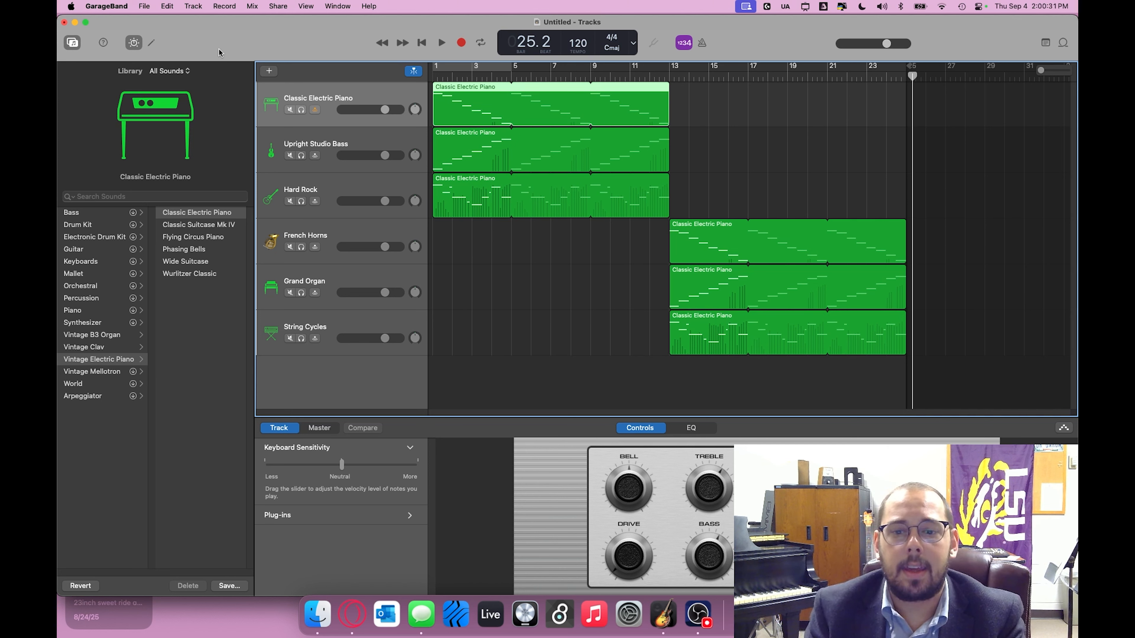
left_click(692, 604)
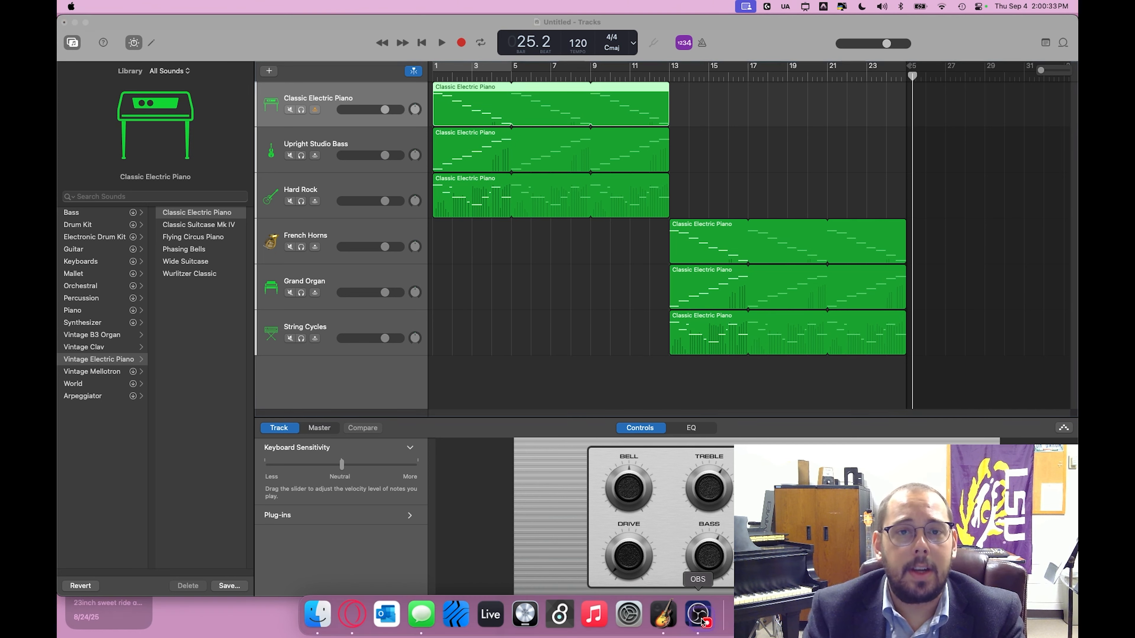